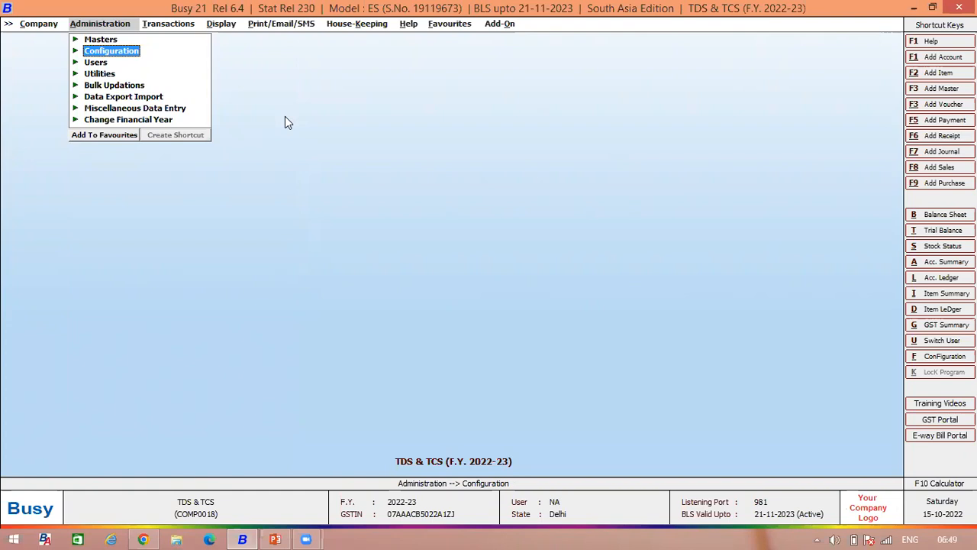
- Enable TDS Reporting in the TDS/TCS section of the Features / Options configuration
key("Return")
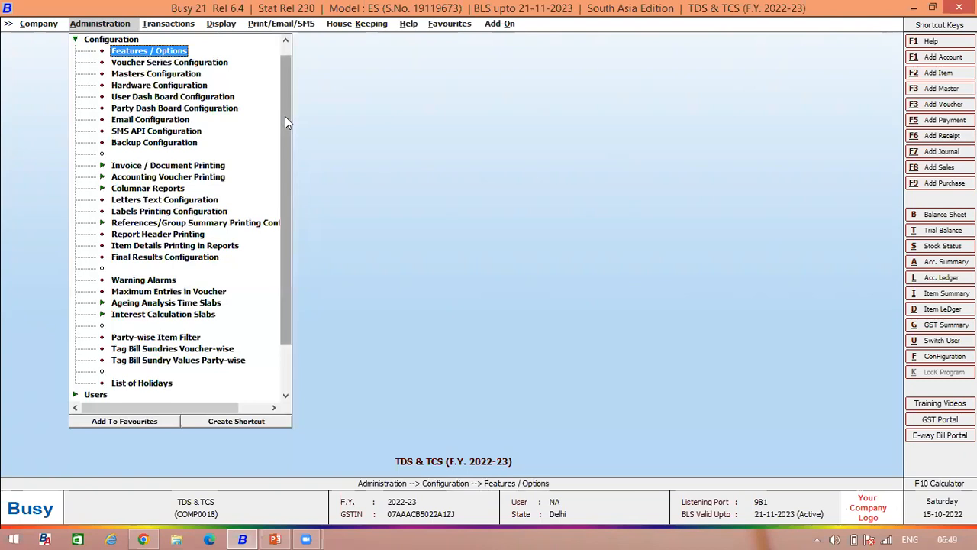
left_click(167, 51)
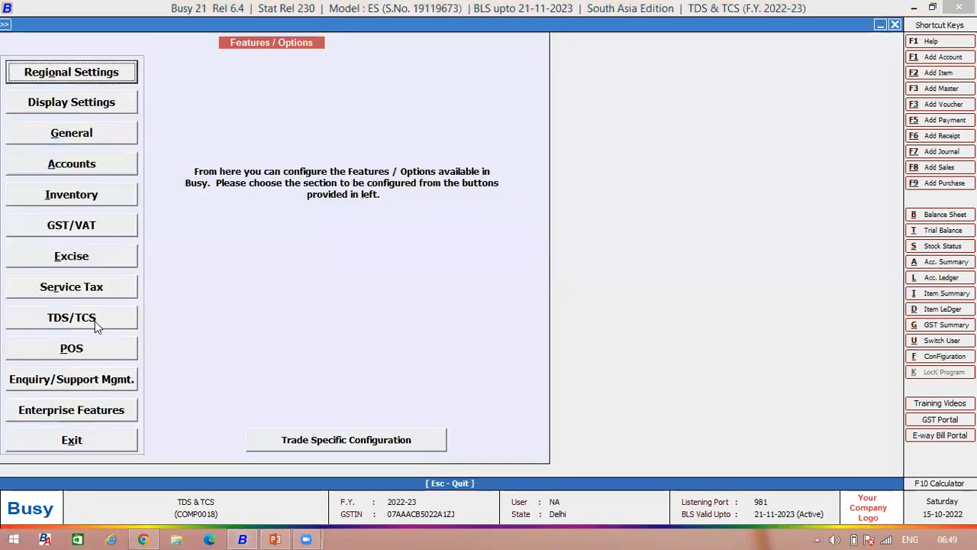
left_click(86, 324)
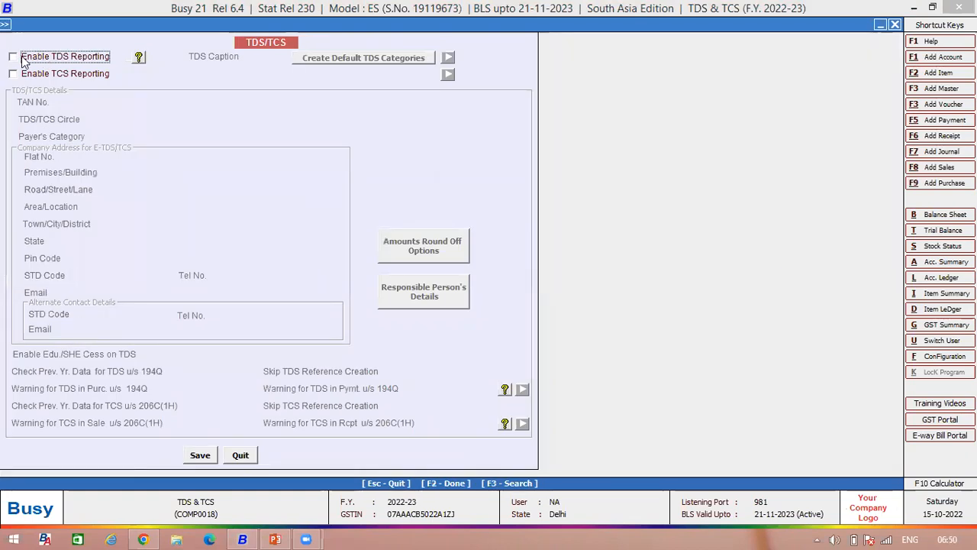
left_click(23, 59)
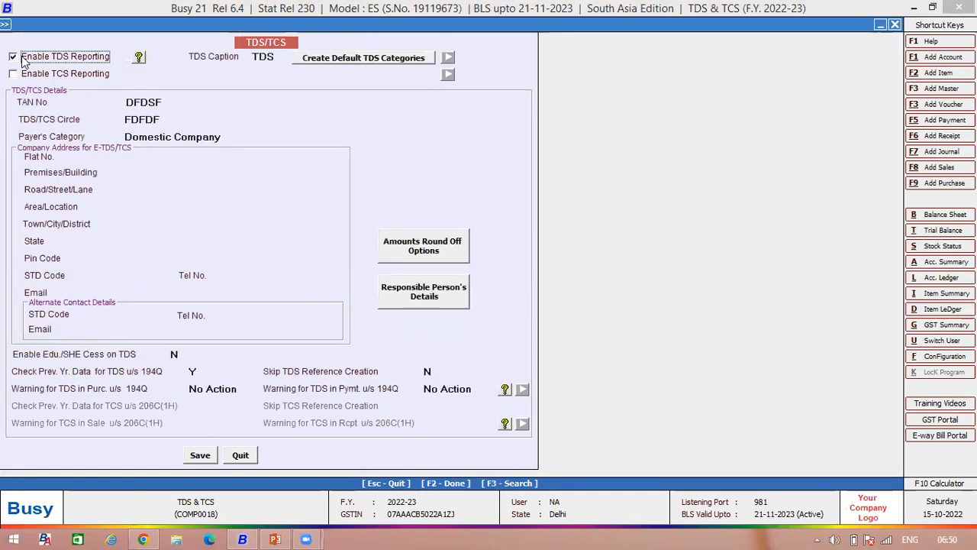
- Enter the company's TAN number, keep the existing TDS/TCS circle, and choose Domestic Company as the payer's category
left_click(184, 104)
type("DSAD")
key("Return")
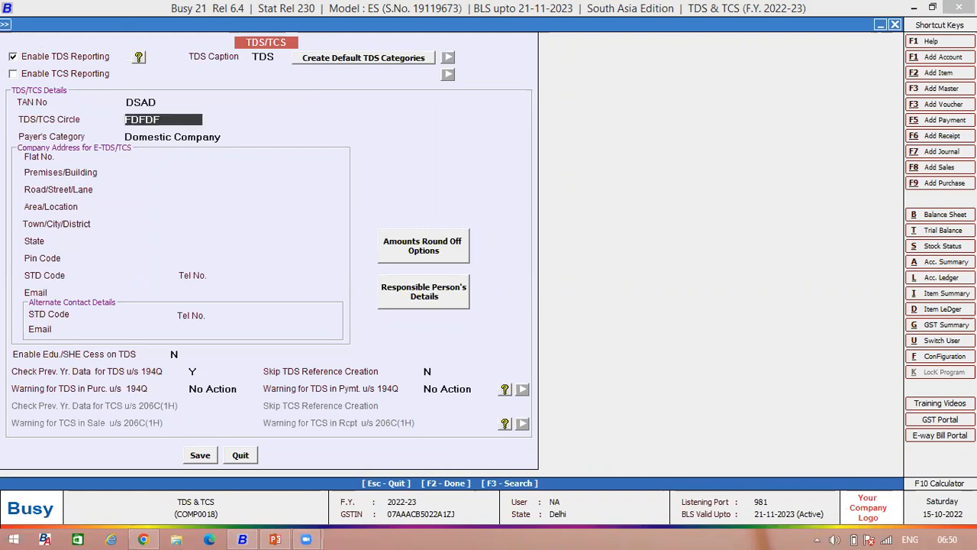
key("Return")
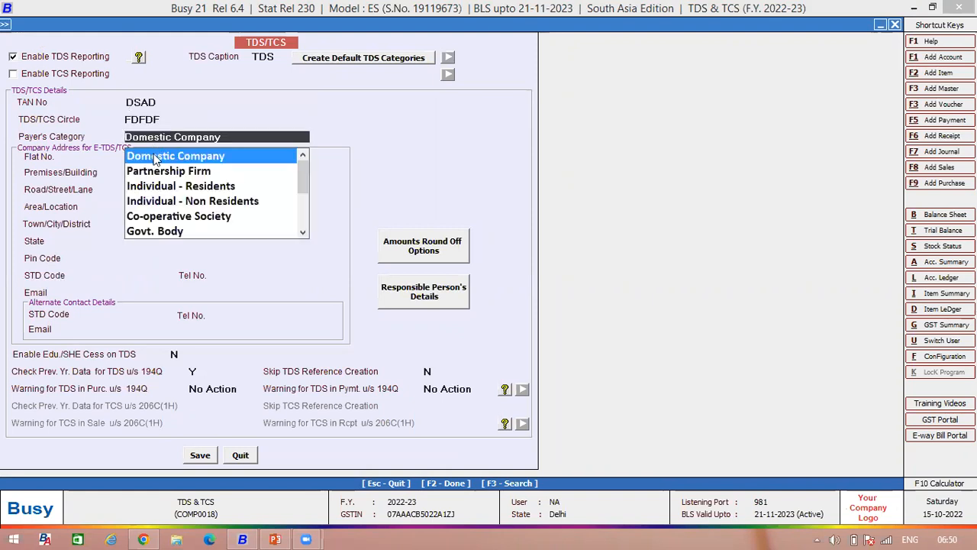
left_click(153, 157)
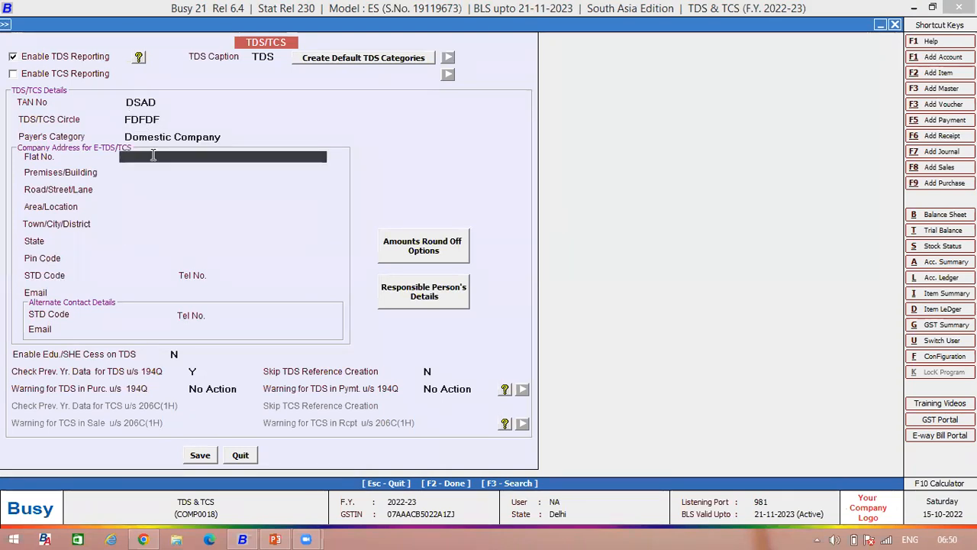
- View the Responsible Person's Details form and return to the company address fields of the TDS/TCS settings
left_click(395, 294)
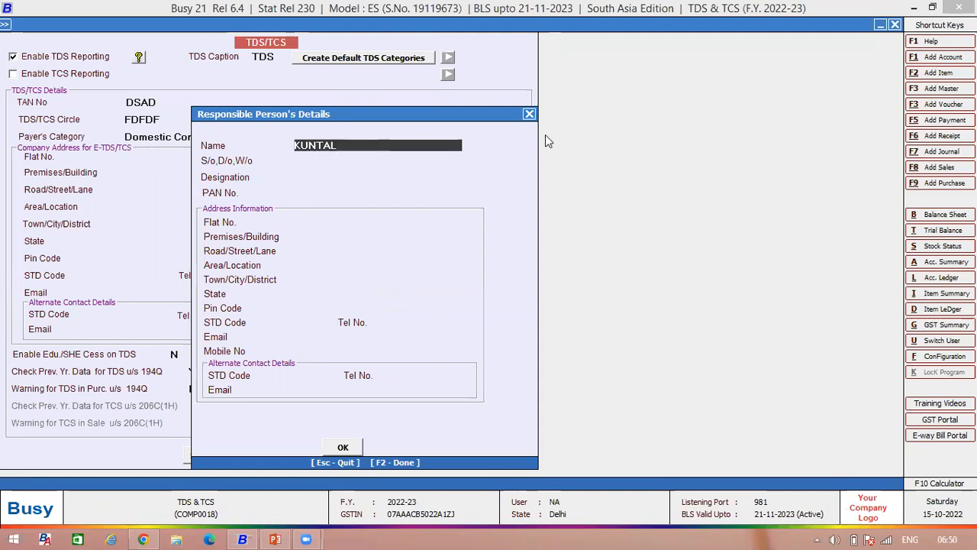
left_click(530, 115)
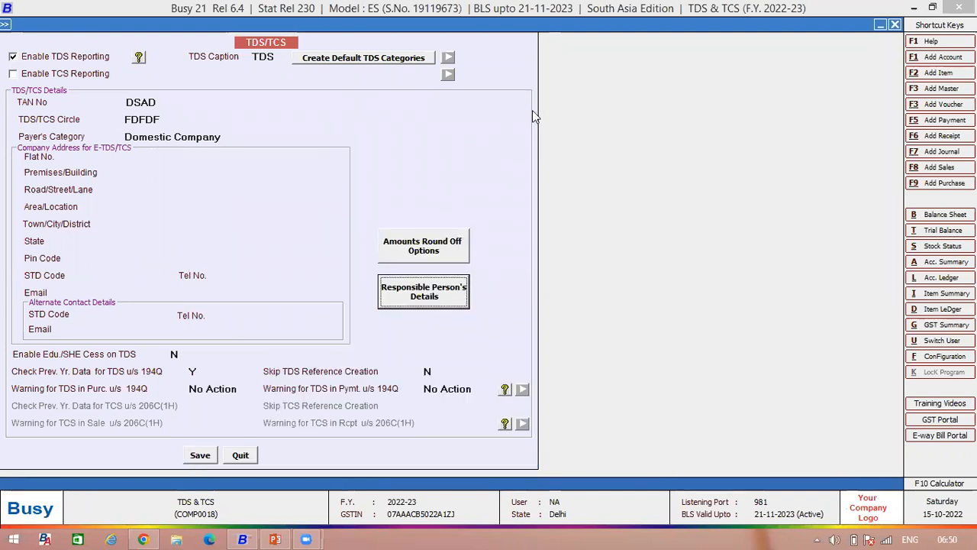
left_click(153, 158)
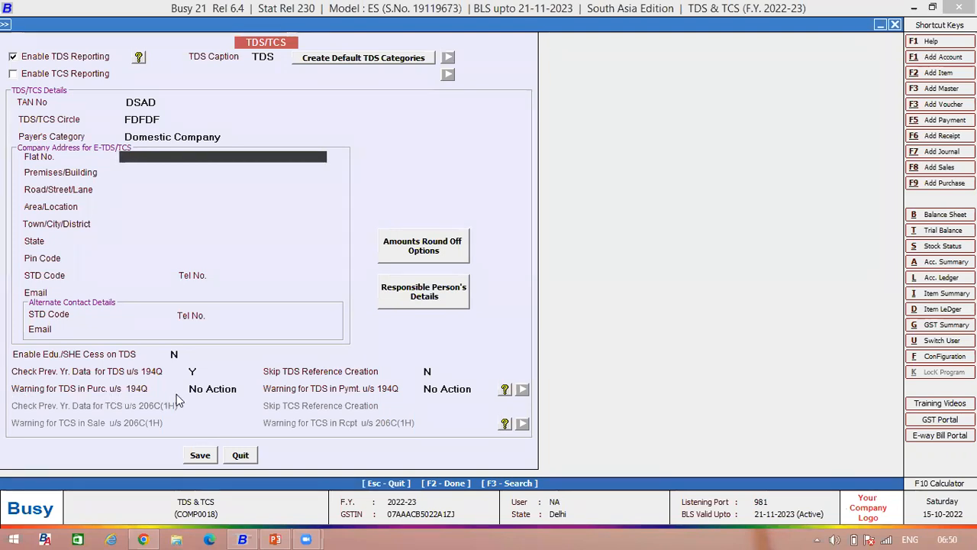
- Search the TDS/TCS settings for 194 and set the purchase and payment TDS warnings u/s 194Q to Warning Only
key("F3")
type("194")
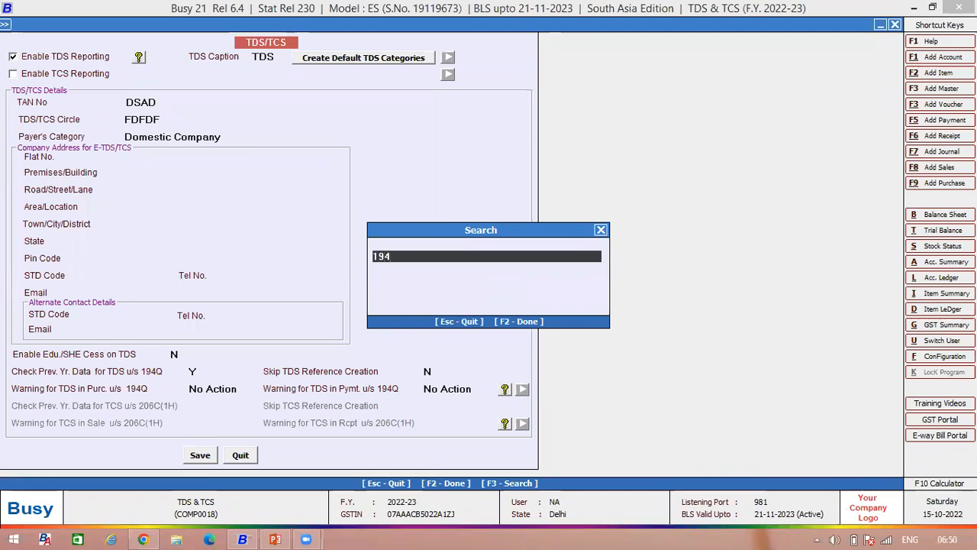
key("Return")
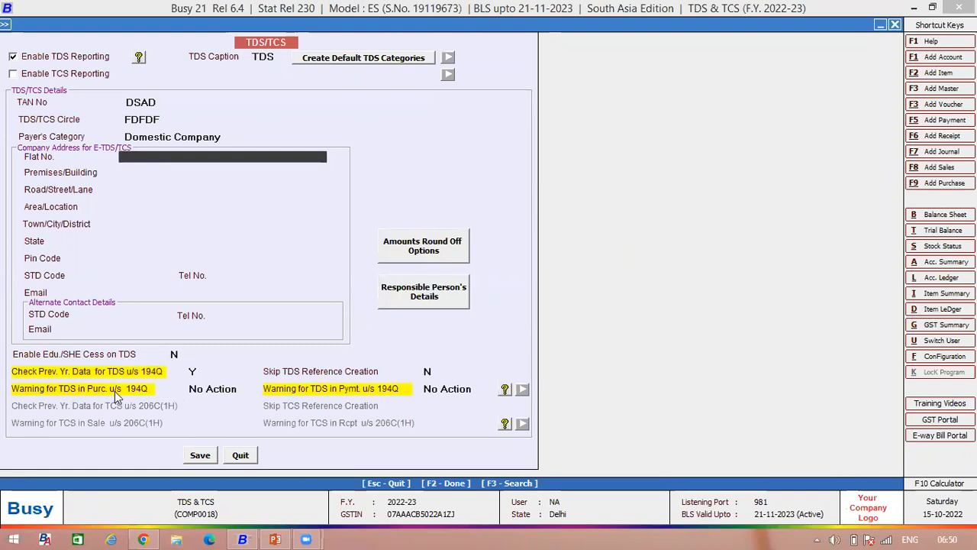
left_click(217, 390)
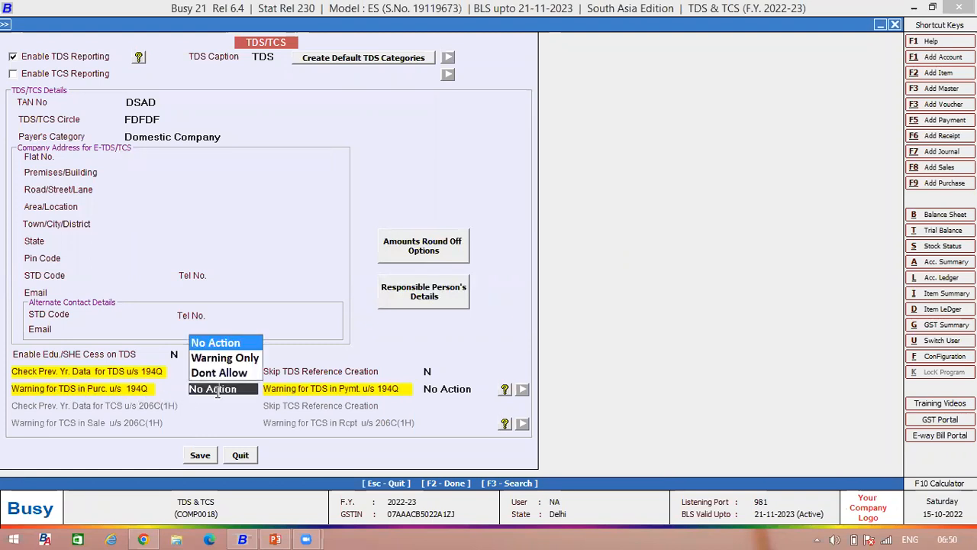
key("Down")
key("Return")
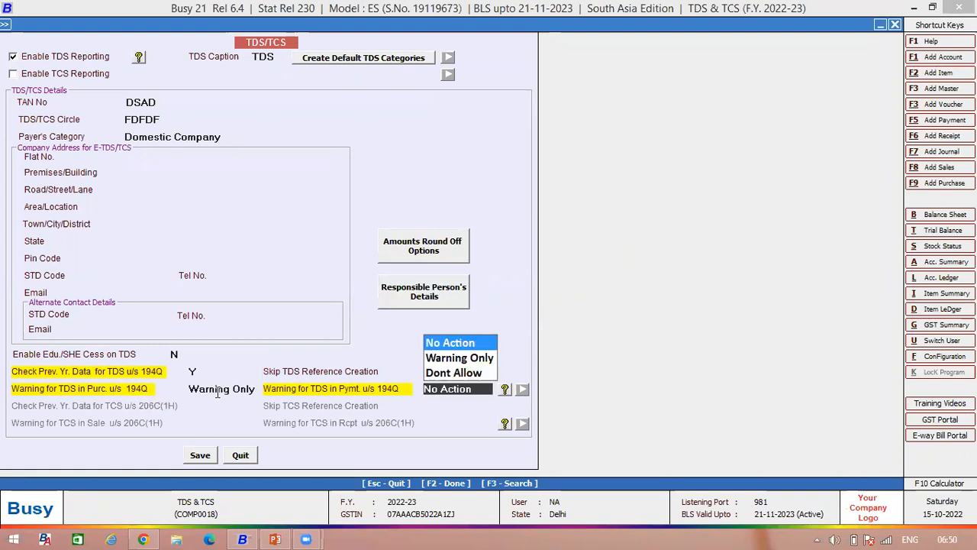
left_click(445, 359)
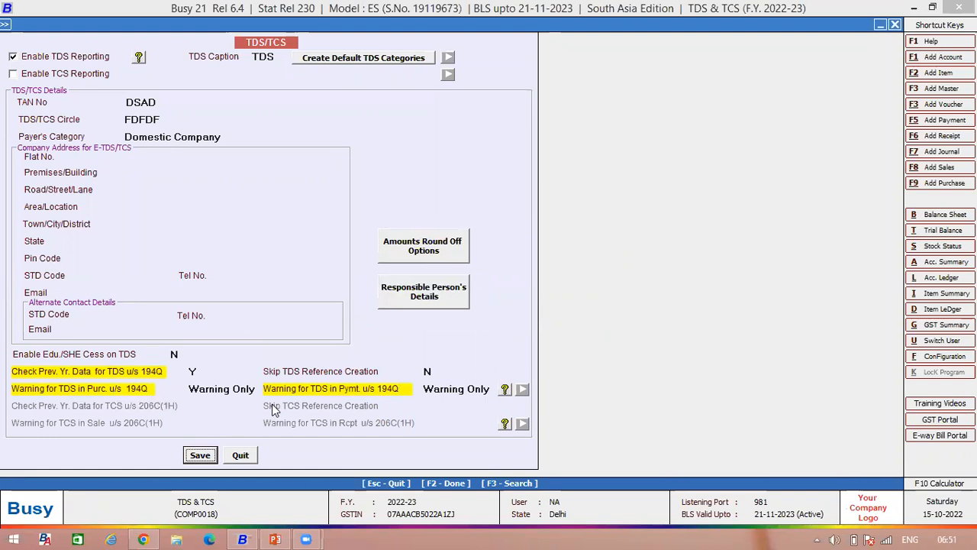
- Save the TDS/TCS settings and exit the Features / Options configuration
left_click(210, 452)
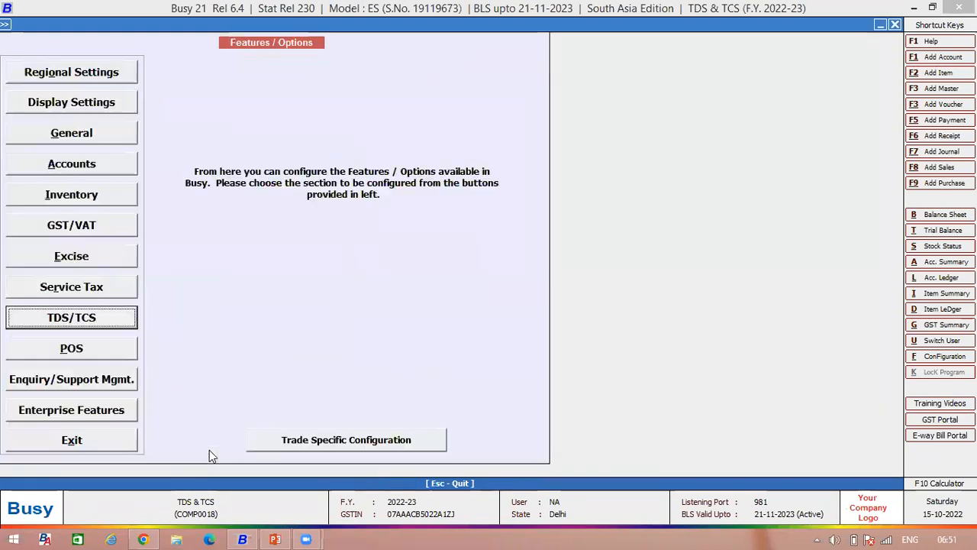
left_click(71, 441)
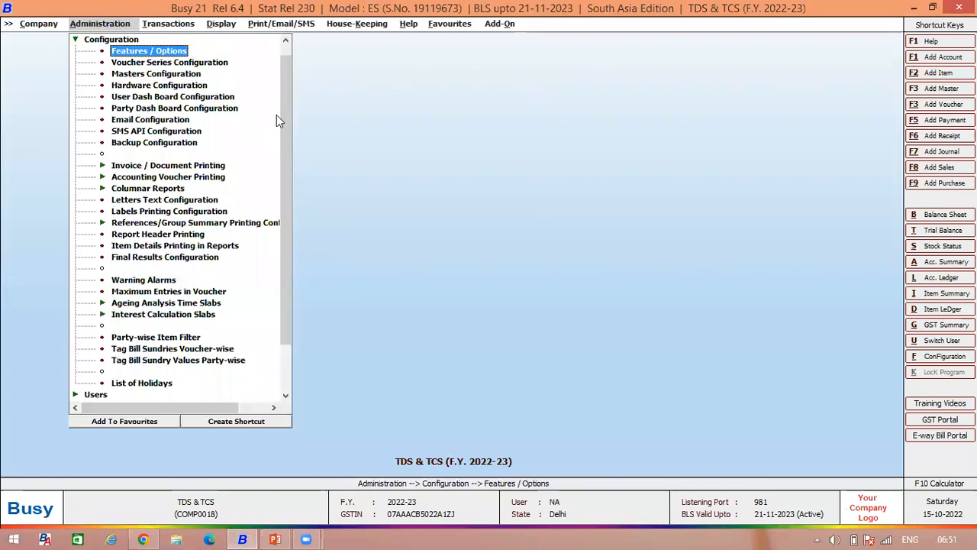
key("Escape")
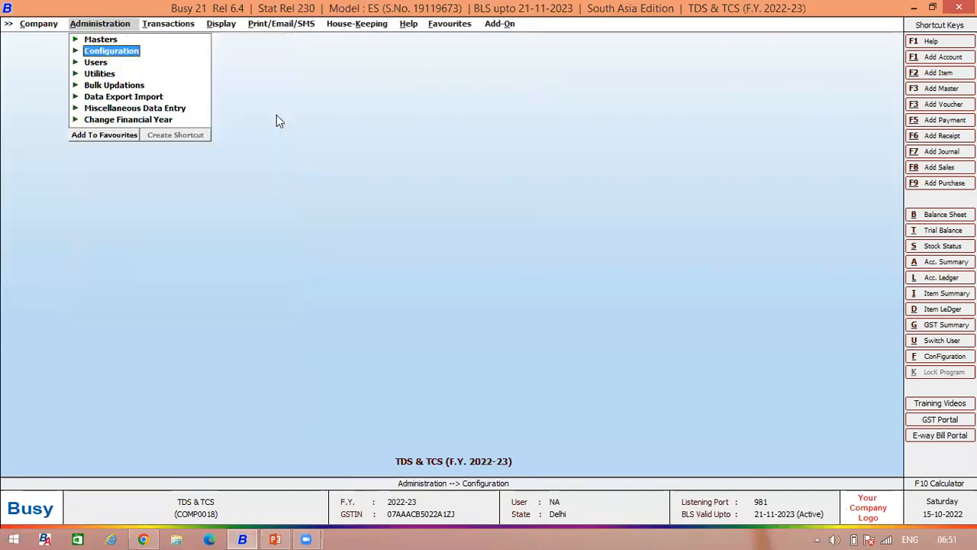
- View the list of TDS category masters with their section codes, and close it
left_click(97, 42)
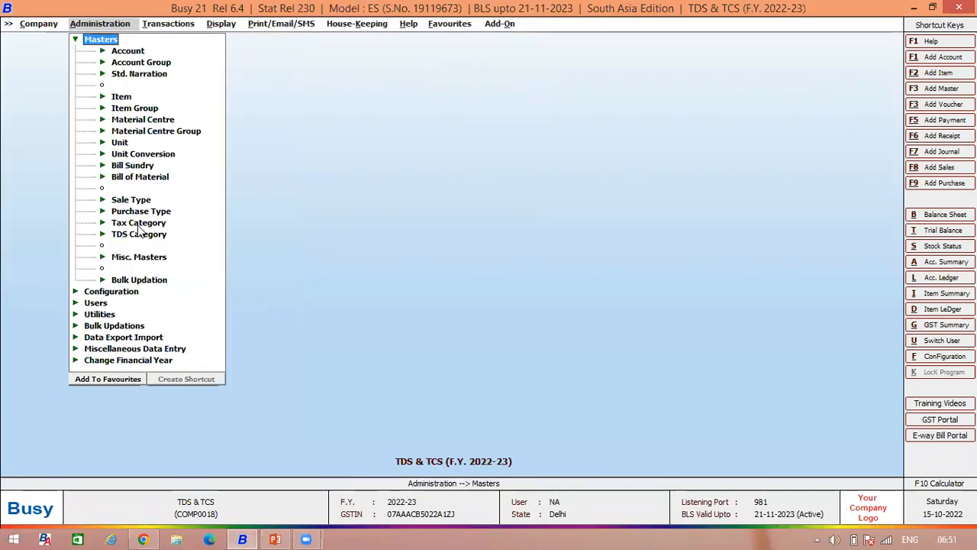
left_click(140, 237)
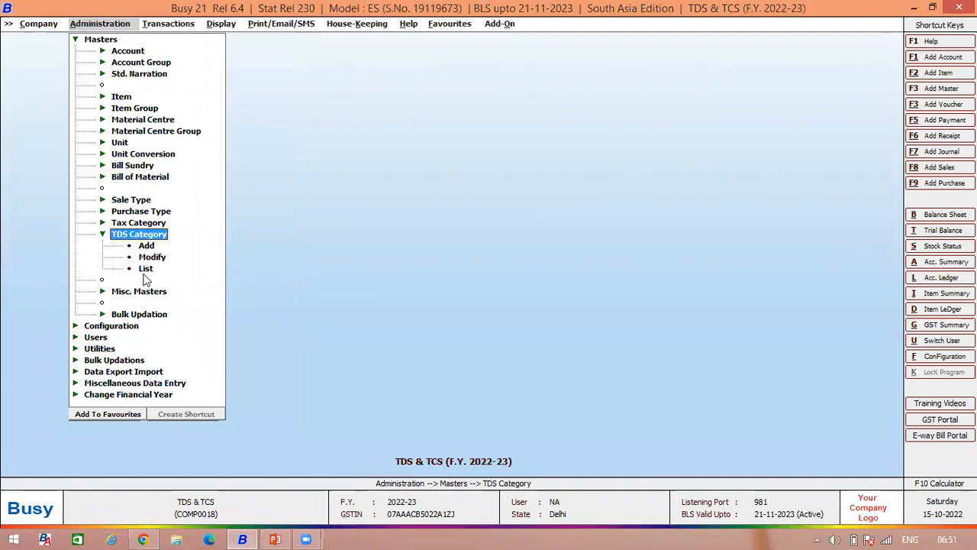
left_click(144, 273)
left_click(415, 294)
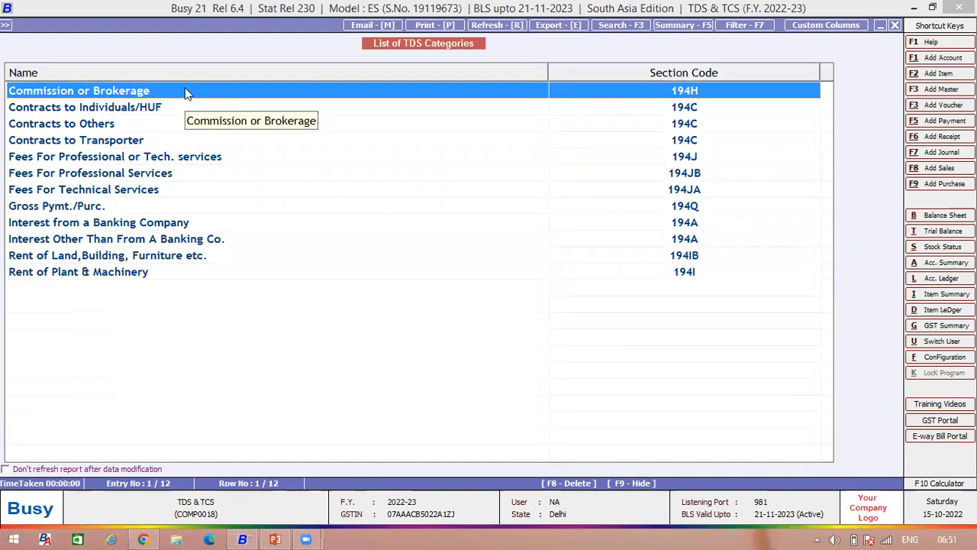
key("Escape")
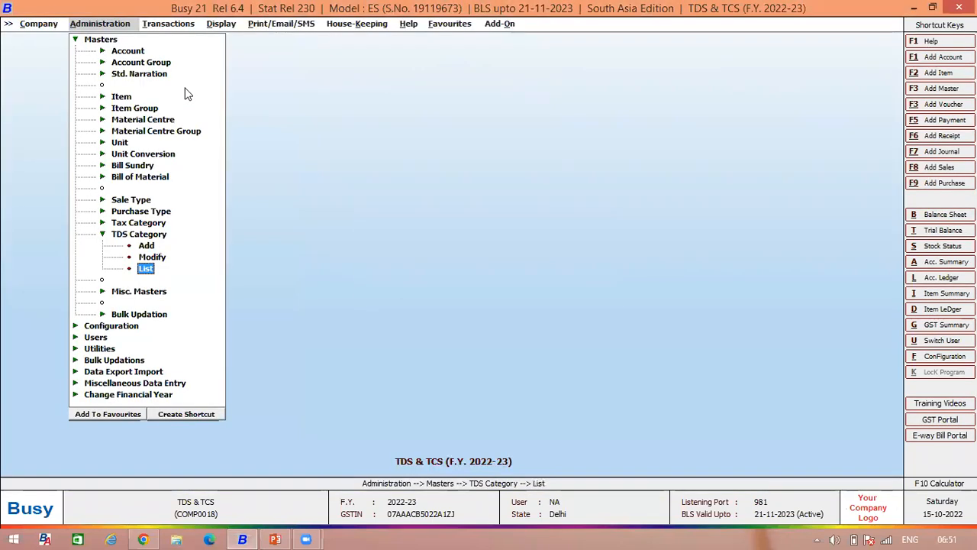
- Start a new purchase voucher in series Main dated 01-04-2022 with voucher number 123
key("Right")
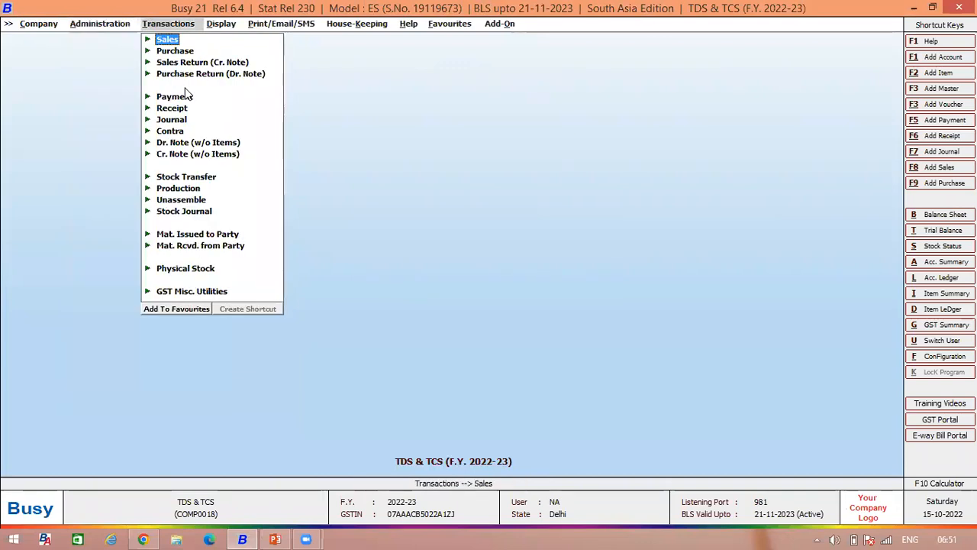
key("Down")
key("Return")
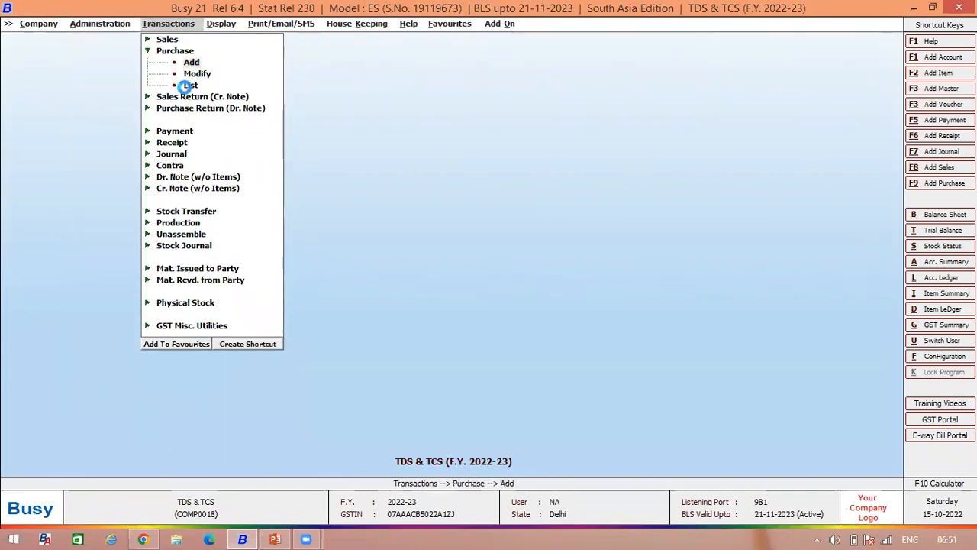
key("Return")
key("Return")
key("Return")
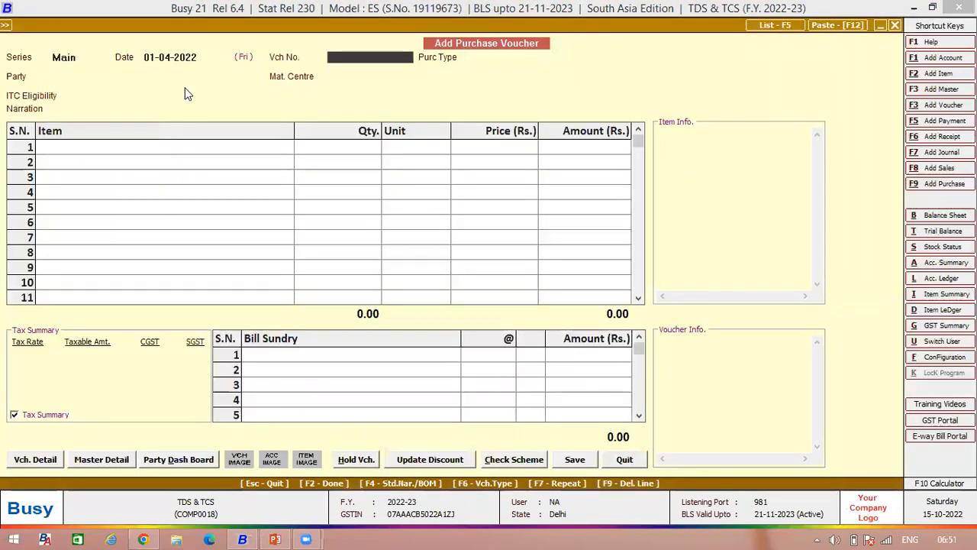
type("123")
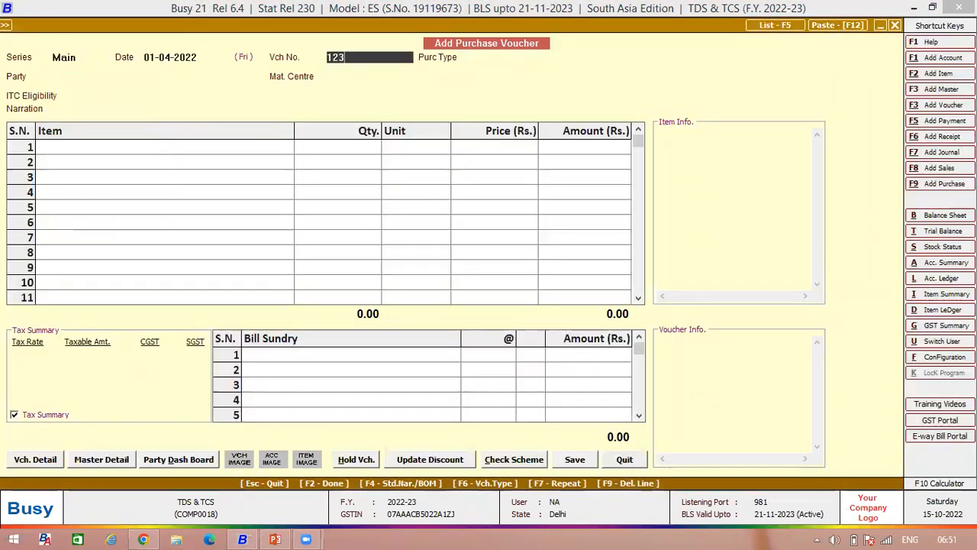
key("Return")
- Set the purchase type to L/GST-12%, the party to Busy Infotech Pvt. Ltd., and the material centre to Main Store with Input Goods/Services eligibility
key("Down")
key("Up")
key("Return")
key("Down")
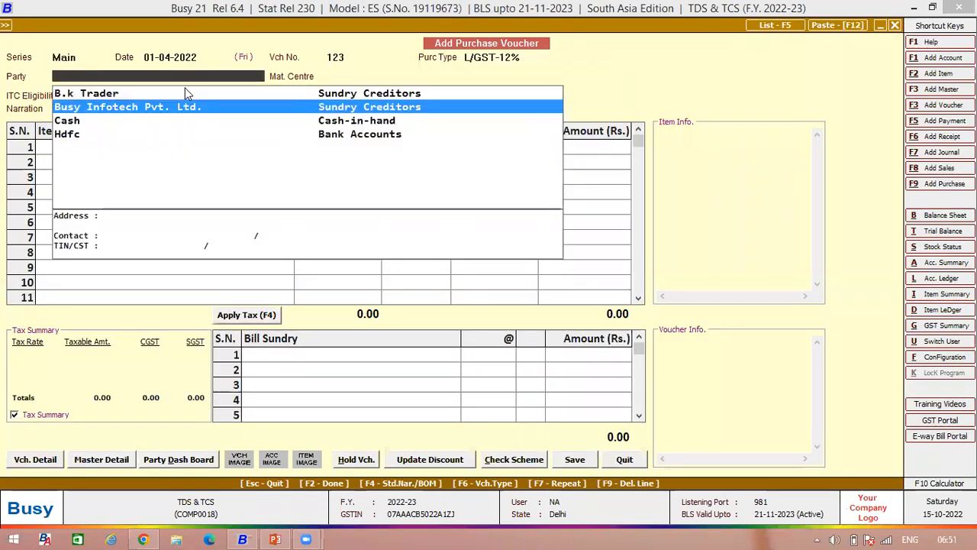
key("Return")
key("y")
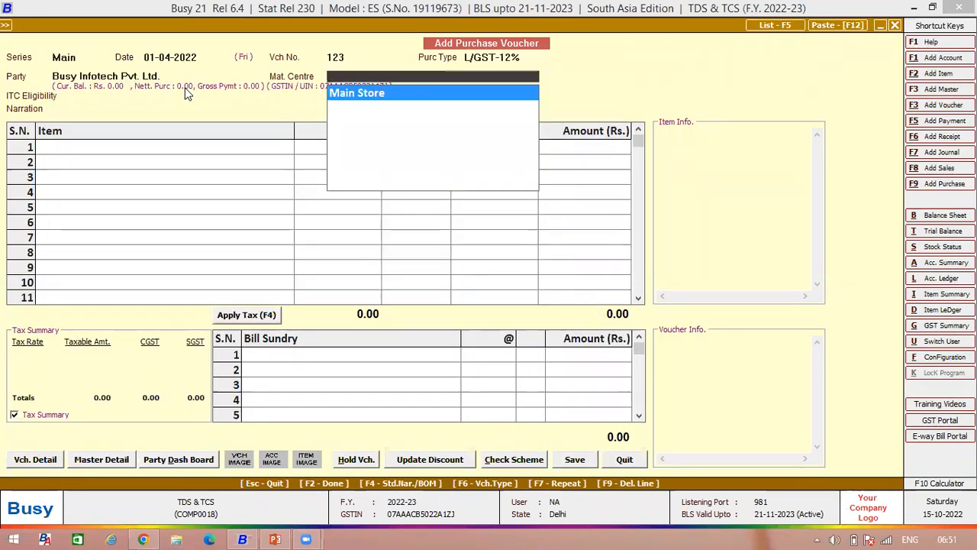
key("Return")
key("Return")
- Add the product named Item to the first line with quantity 1 Pcs. and price 45,00,000
key("Return")
type("1")
key("Return")
key("Return")
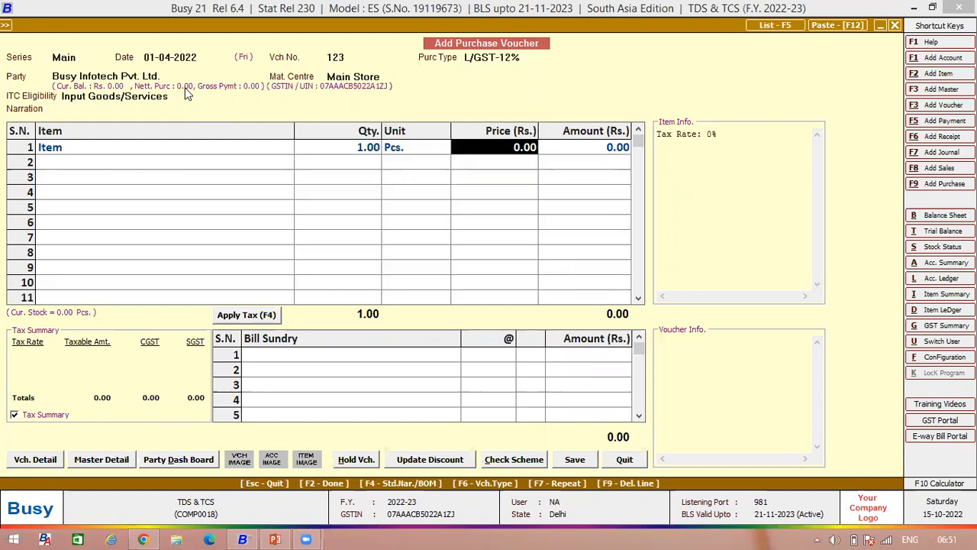
type("45")
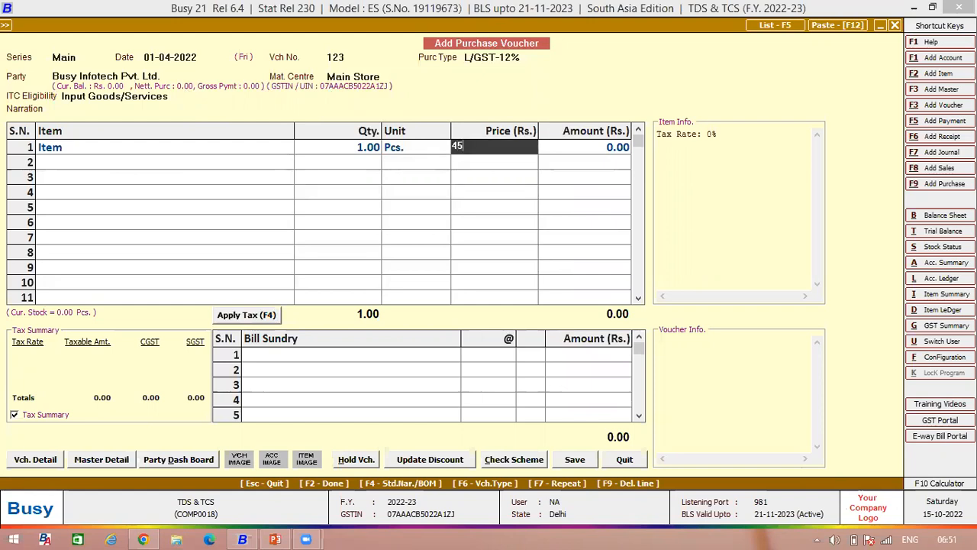
type("00000")
key("Return")
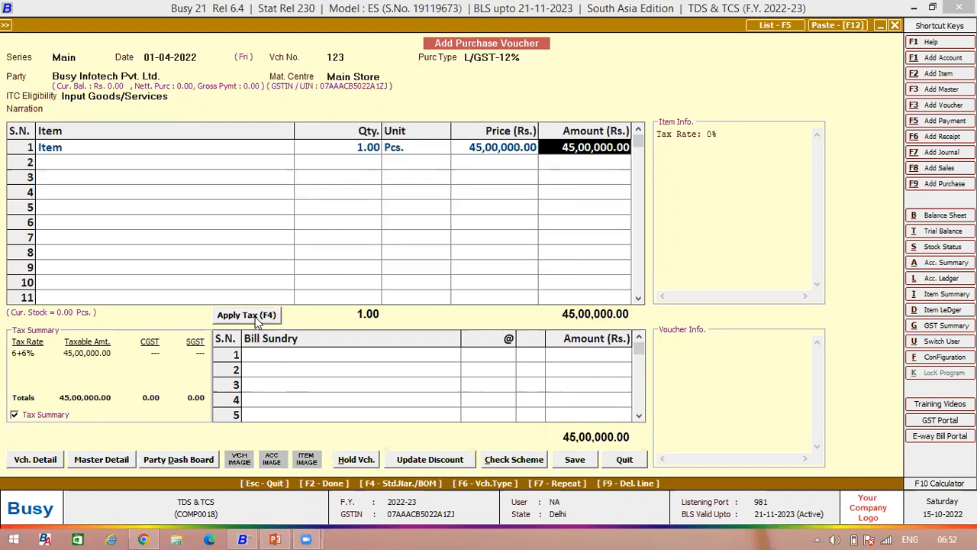
- Apply tax to the voucher and check the CGST and SGST amounts in the bill sundries
left_click(246, 316)
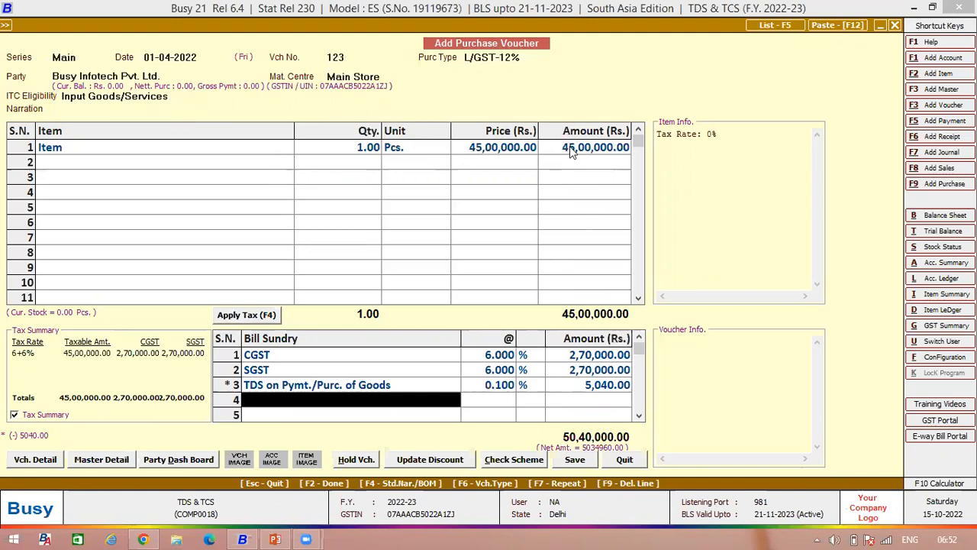
left_click(581, 359)
left_click(582, 372)
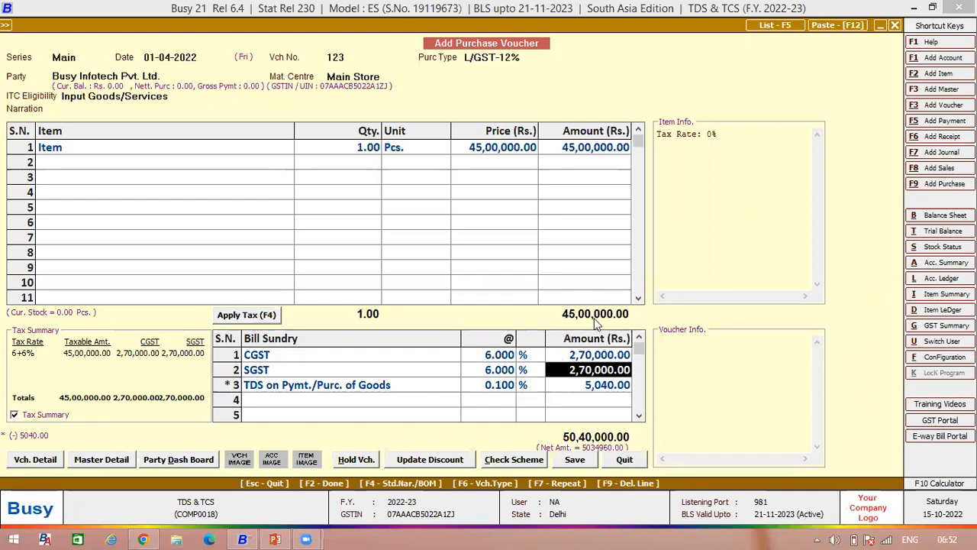
- Set the price of the first item line to 10,00,000
left_click(473, 147)
type("1")
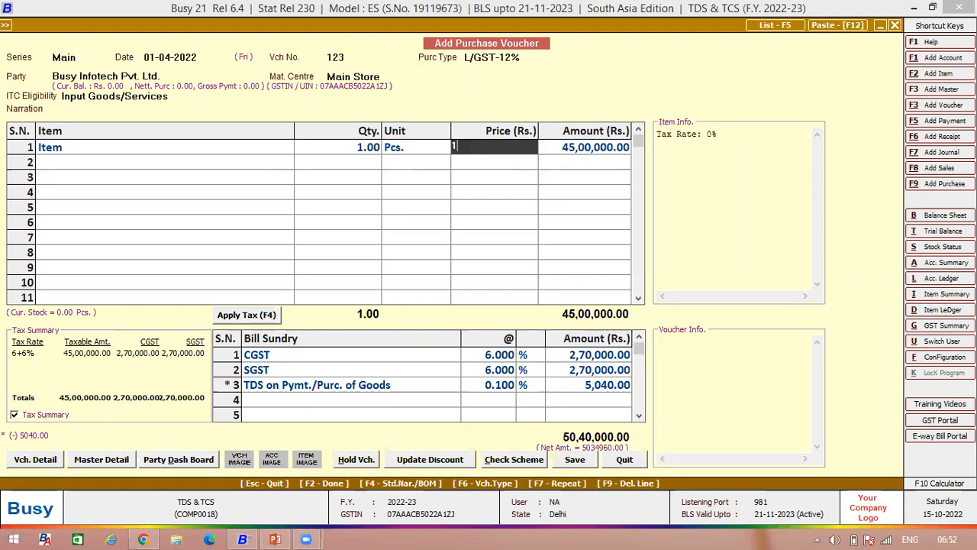
type("0,00,0")
type("0")
type("0")
key("Return")
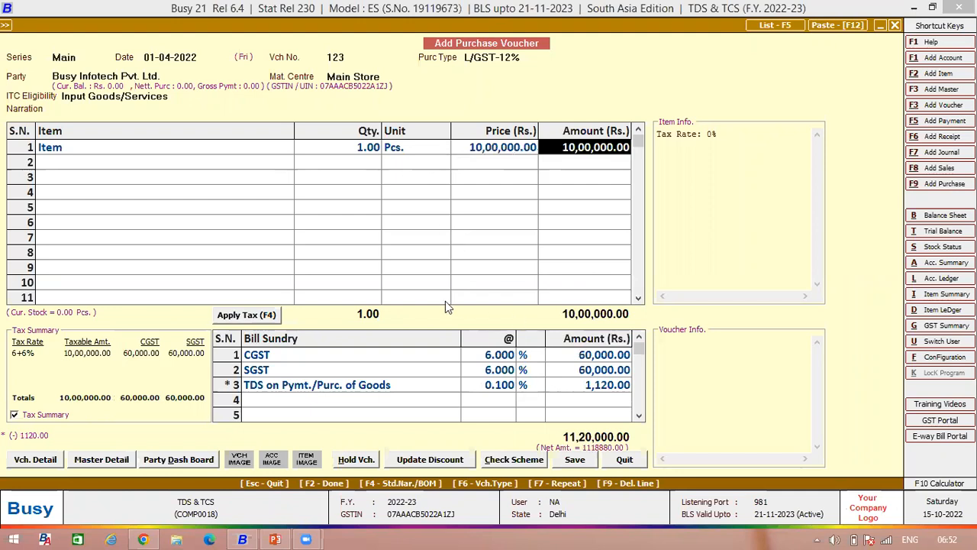
- Reapply tax so the bill sundries hold only CGST and SGST, and save the purchase voucher, accepting the GSTIN warning
left_click(237, 321)
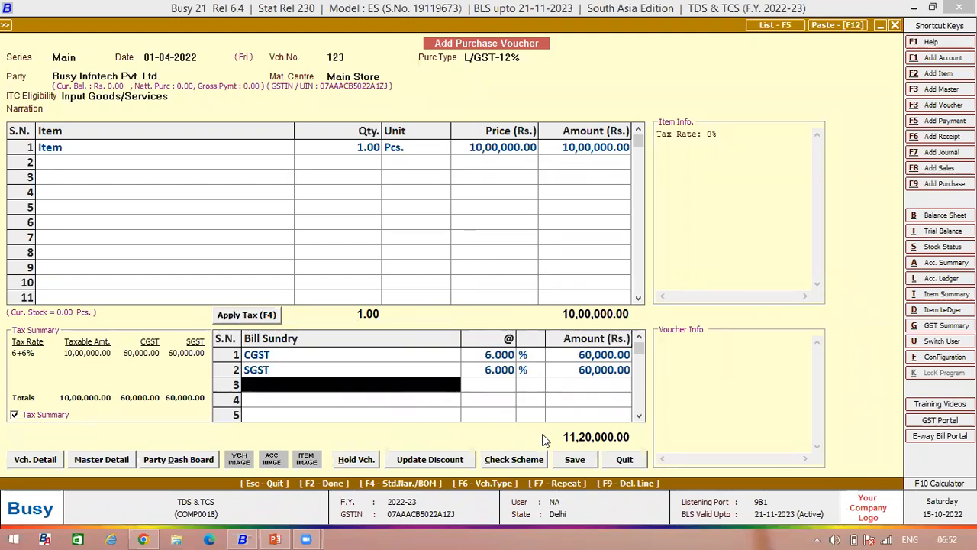
left_click(575, 460)
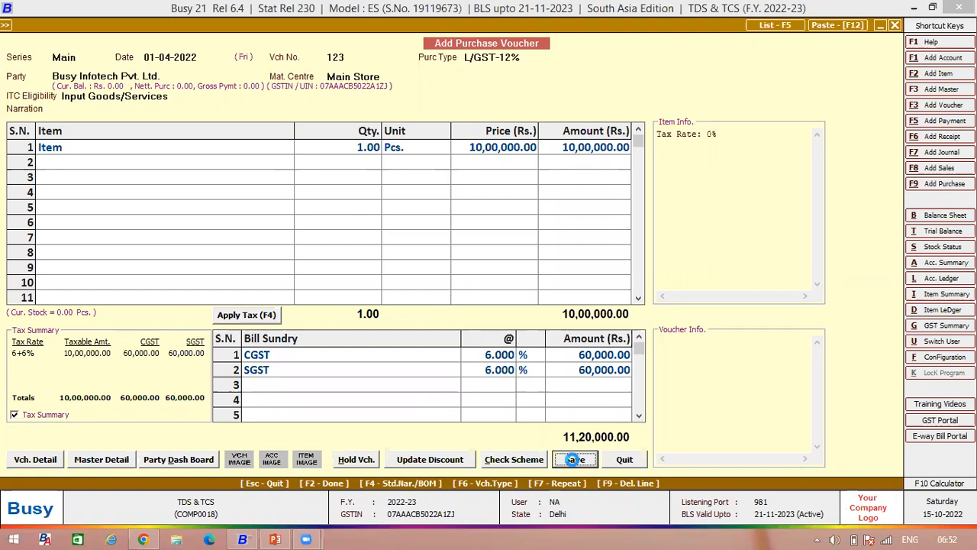
left_click(525, 300)
left_click(477, 320)
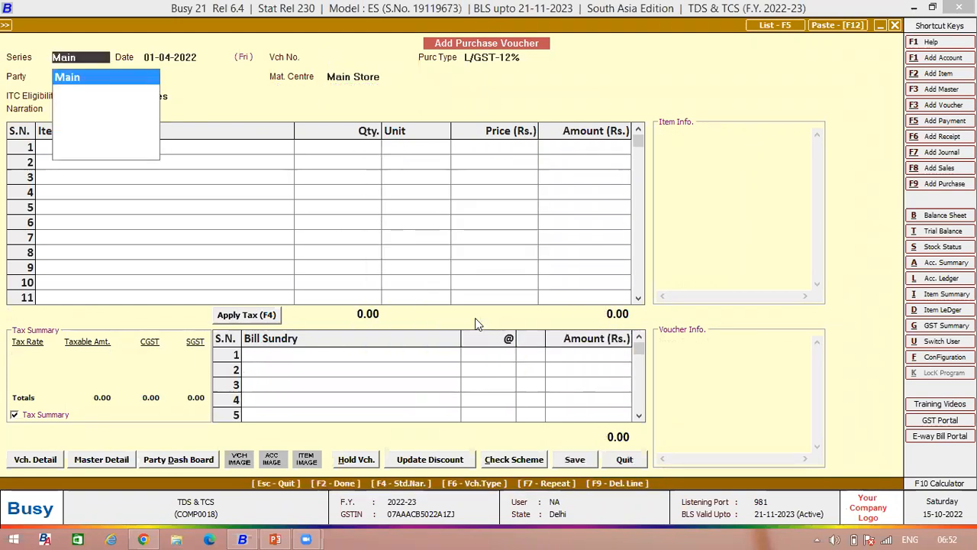
- Start another purchase voucher in the Main series dated 01-05-2022 with voucher number 145
key("Return")
type("02.0")
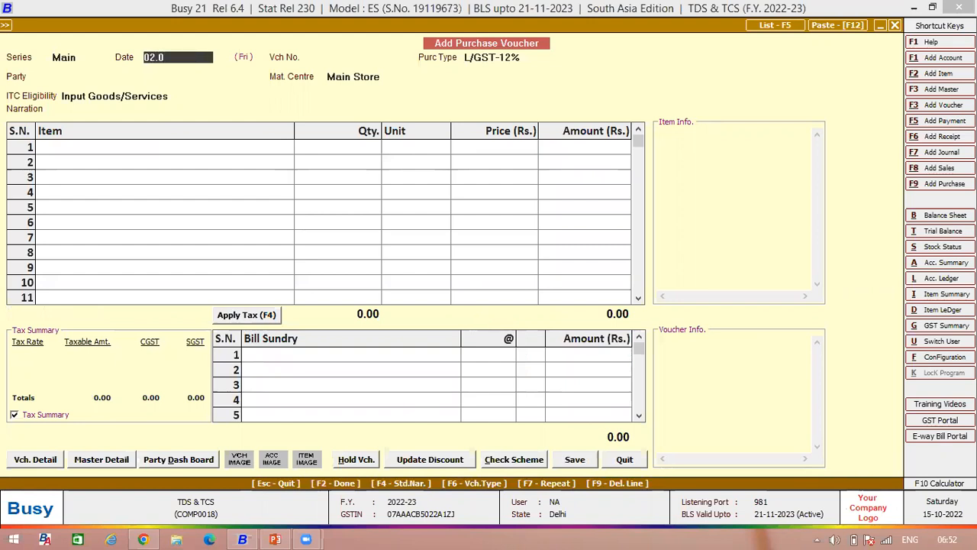
key("BackSpace")
key("BackSpace")
key("BackSpace")
key("BackSpace")
type("01.0")
type("5")
key("Return")
type("1")
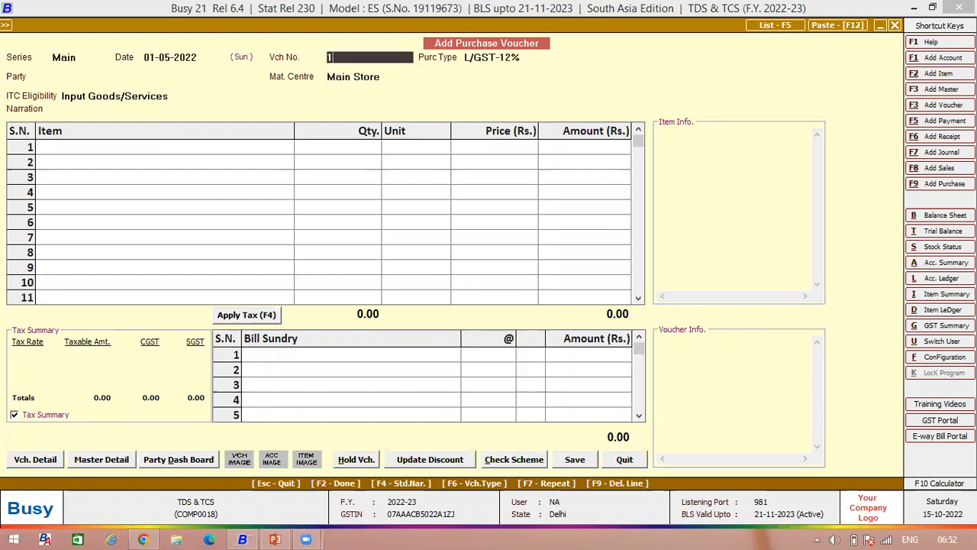
type("45")
key("Return")
- Set the party to Busy Infotech Pvt. Ltd., accept the GSTIN warning, and keep Main Store and Input Goods/Services eligibility
key("space")
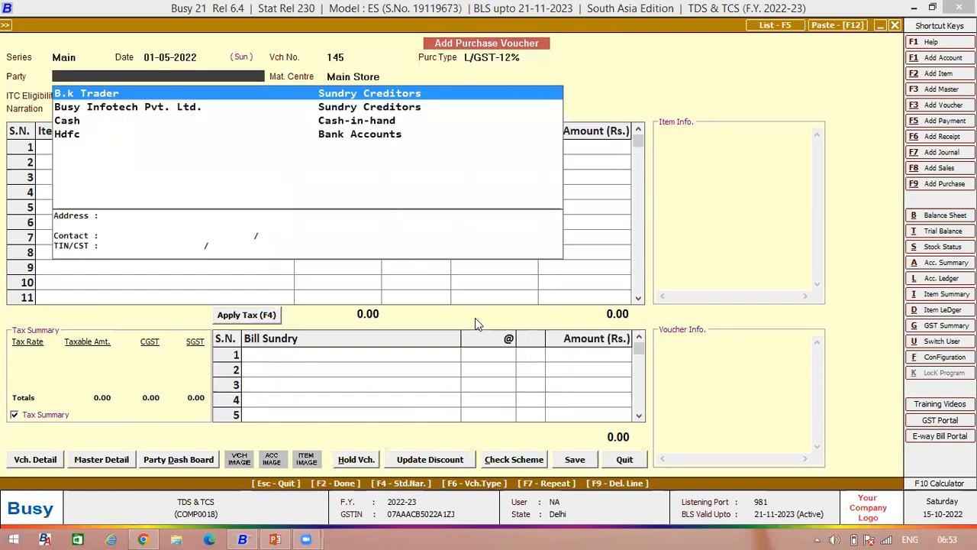
key("Down")
key("Return")
key("Left")
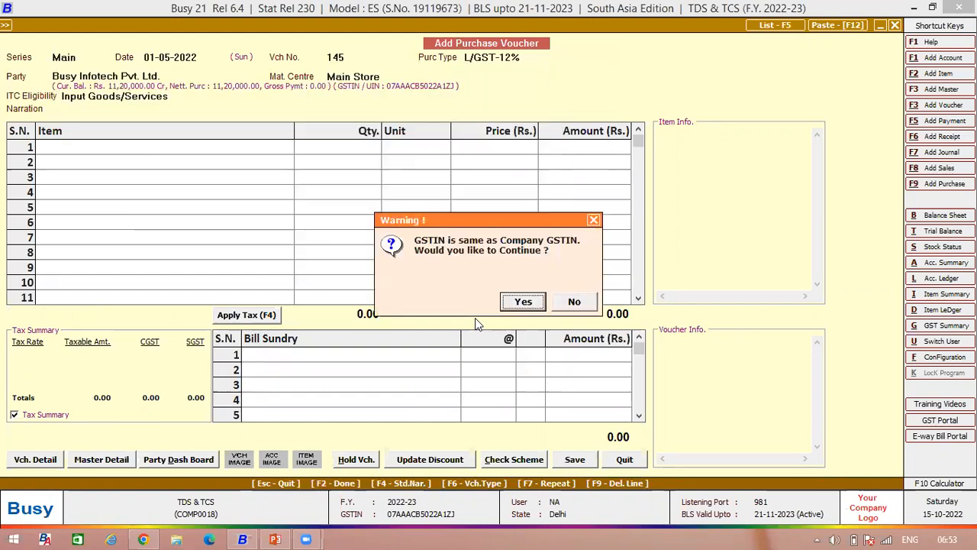
key("Return")
key("Return")
key("Return")
key("Return")
- Add the product named Item with quantity 1 Pcs. and price 40,00,000, and apply CGST, SGST and TDS on Pymt./Purc. of Goods
key("space")
key("Return")
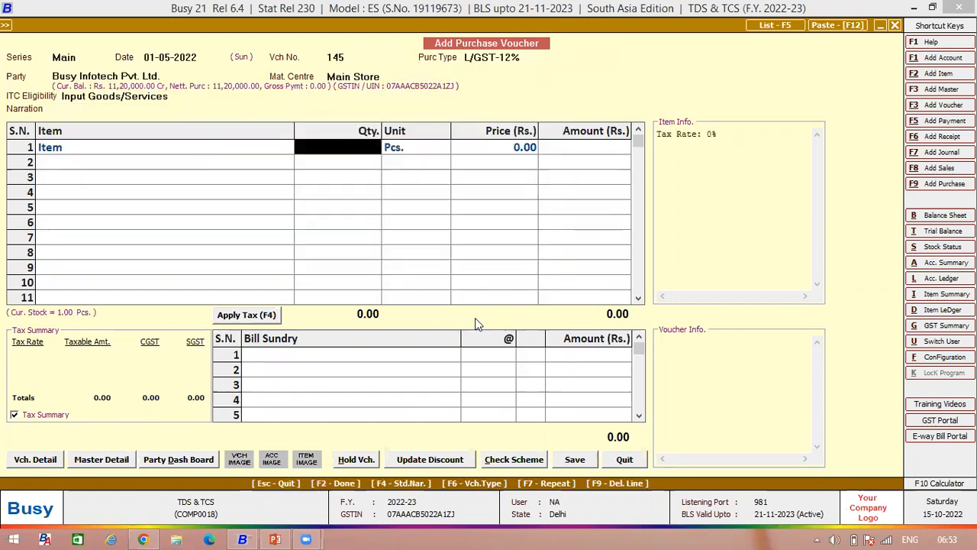
type("1")
key("Return")
key("Return")
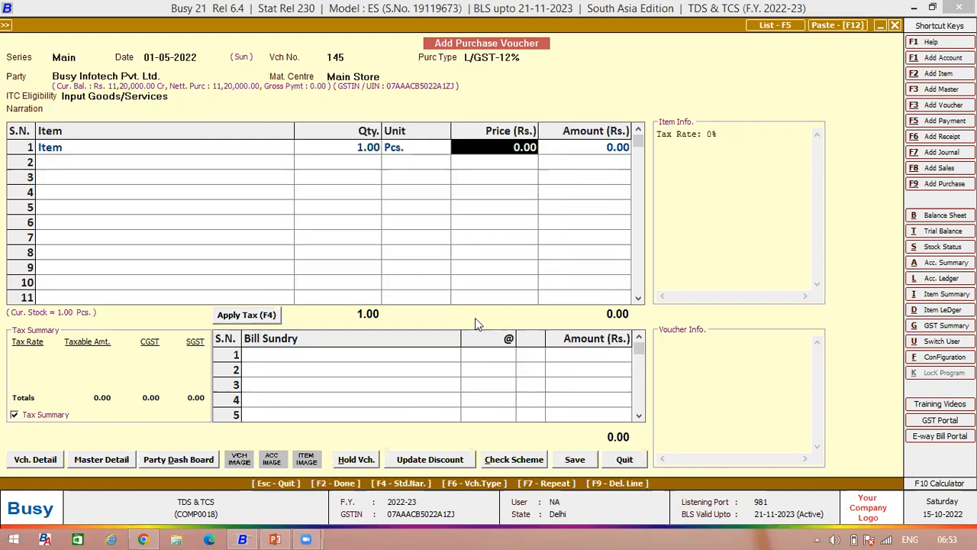
type("40,00,000")
key("Return")
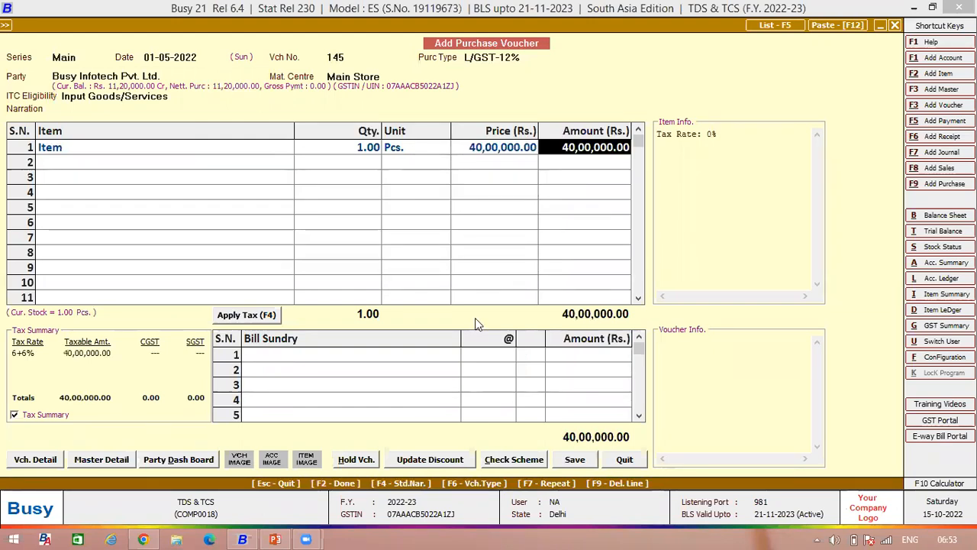
left_click(260, 315)
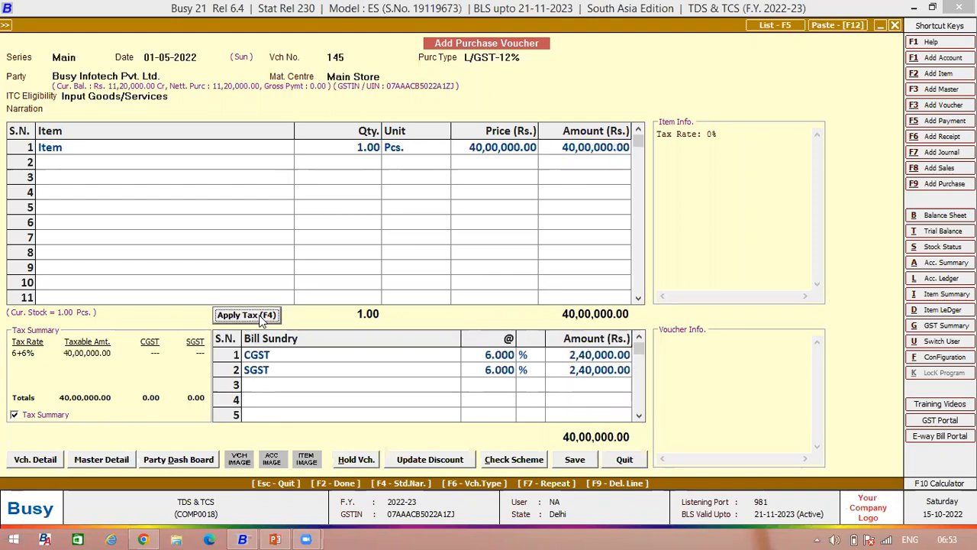
left_click(375, 388)
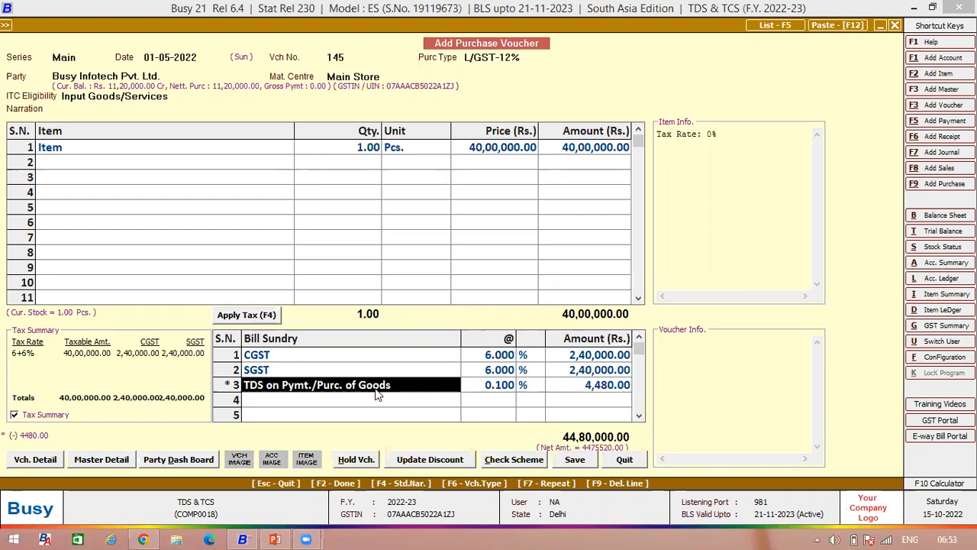
- Save the purchase voucher, accepting the GSTIN warning and the prefilled TDS deduction and purchase bill details, and close voucher entry
left_click(580, 464)
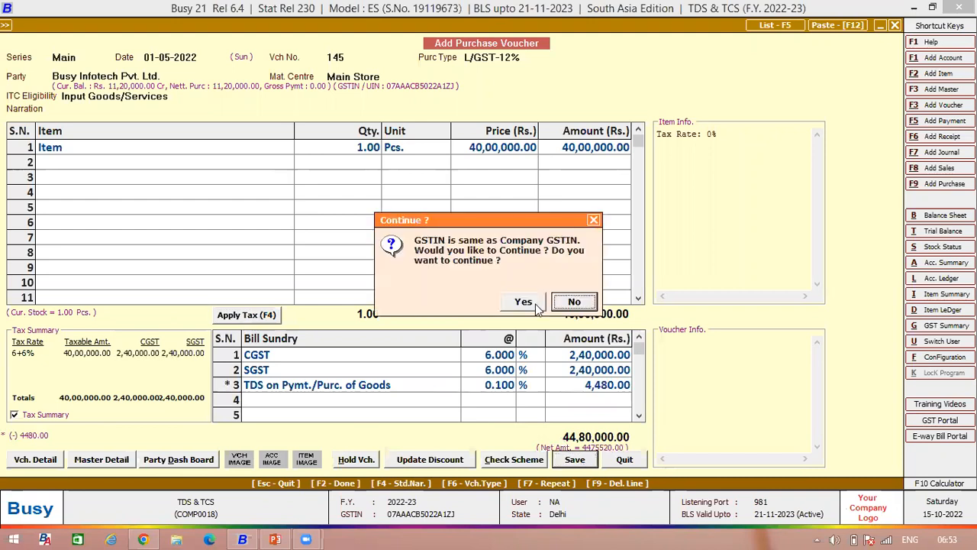
left_click(536, 305)
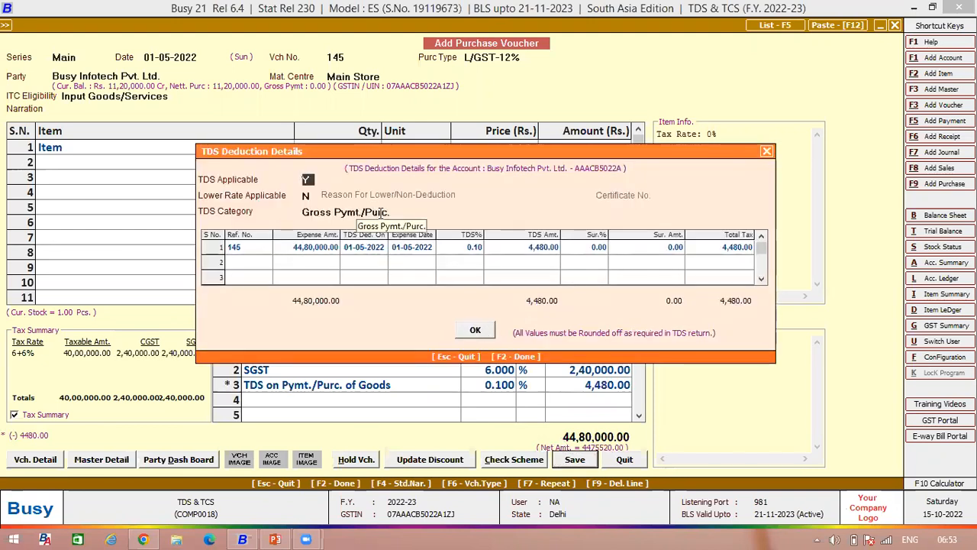
left_click(238, 247)
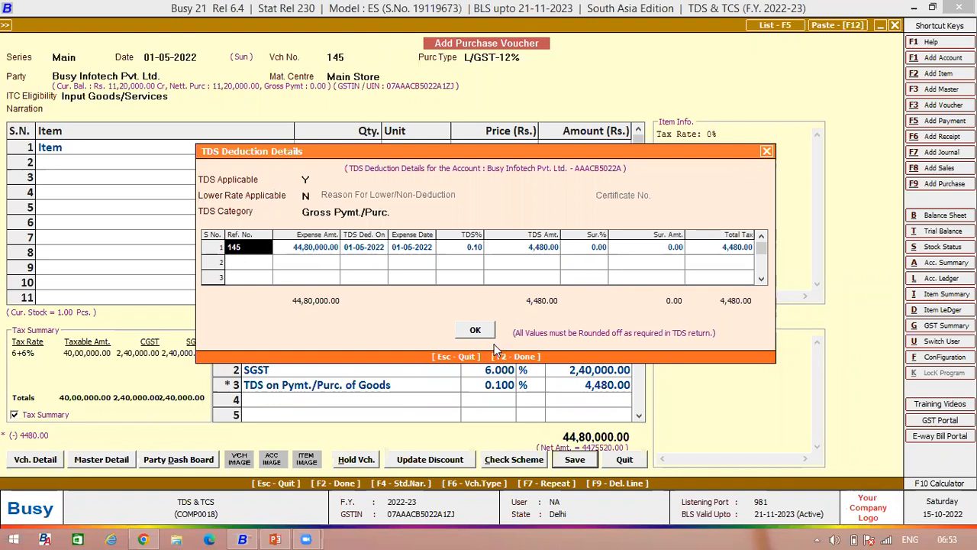
left_click(476, 331)
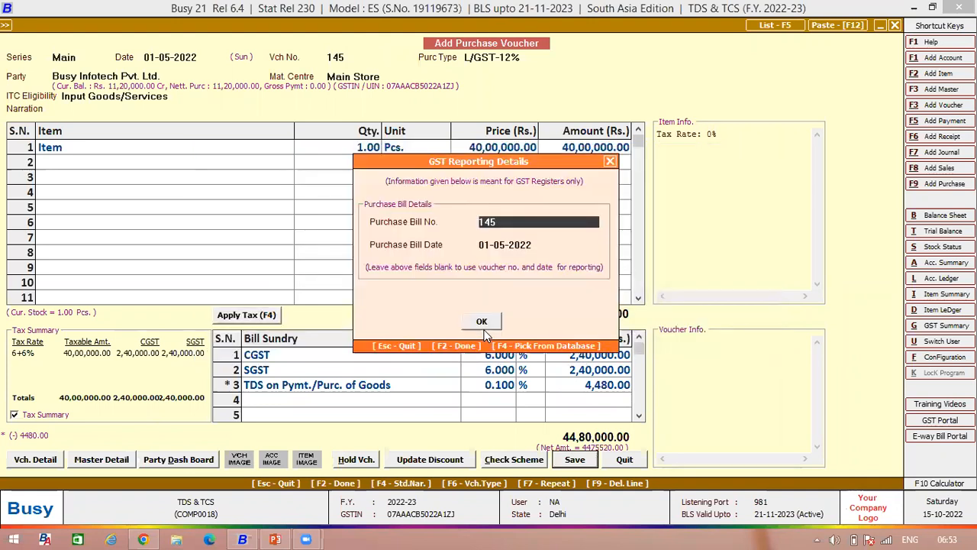
left_click(483, 322)
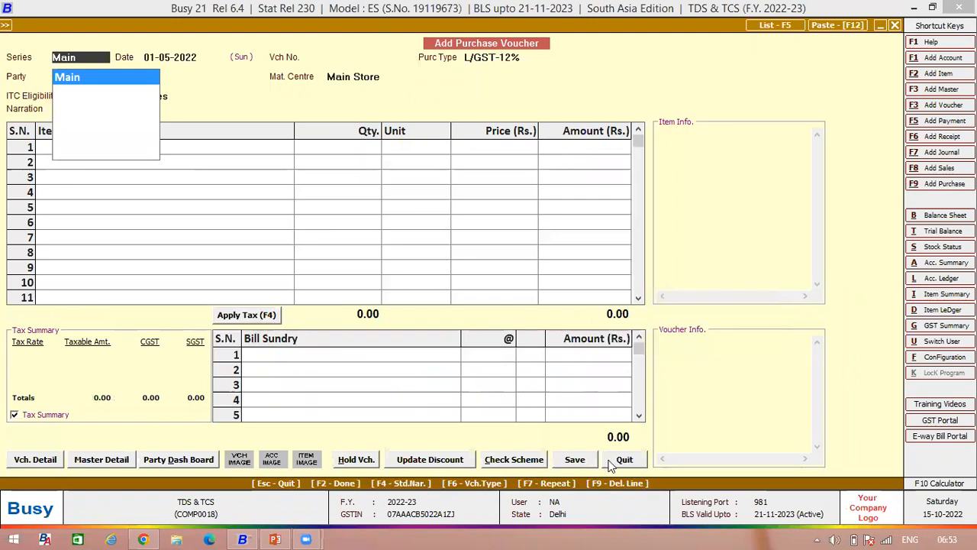
left_click(615, 463)
left_click(610, 462)
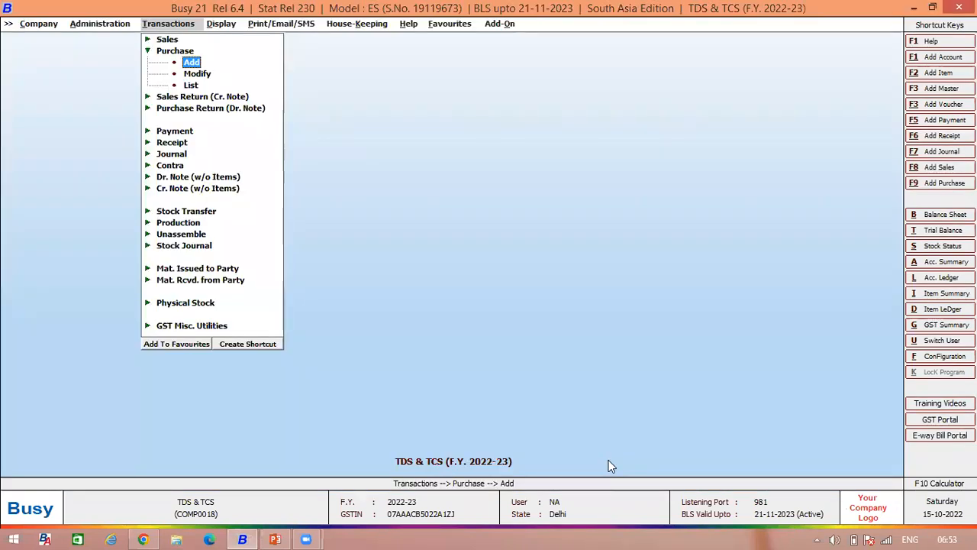
- Open the options for the account-wise ledger report
key("Escape")
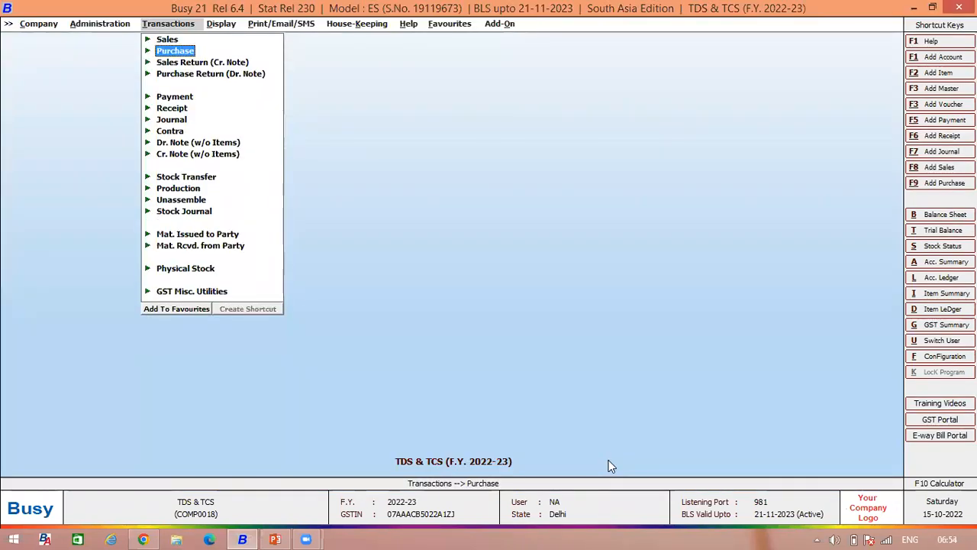
key("Right")
key("Down")
key("Down")
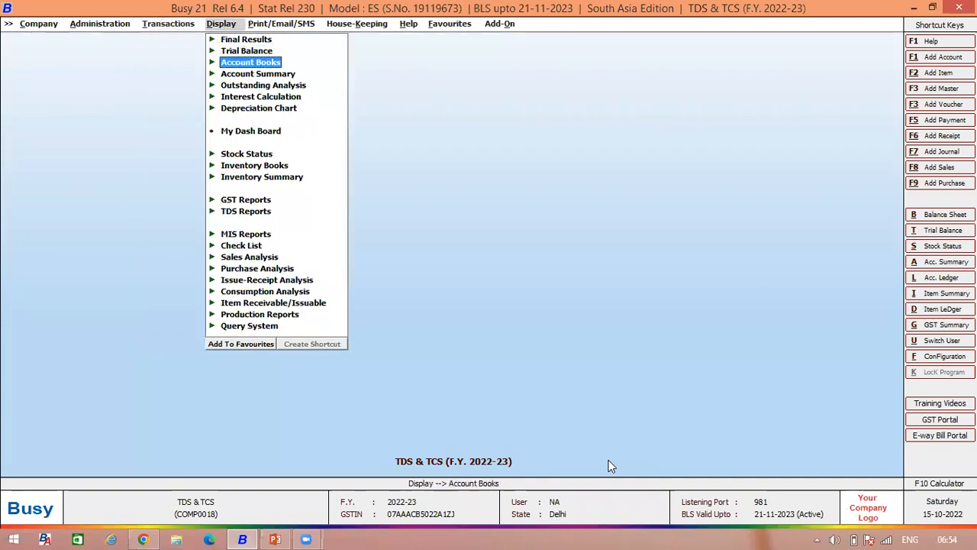
key("Right")
key("Down")
key("Right")
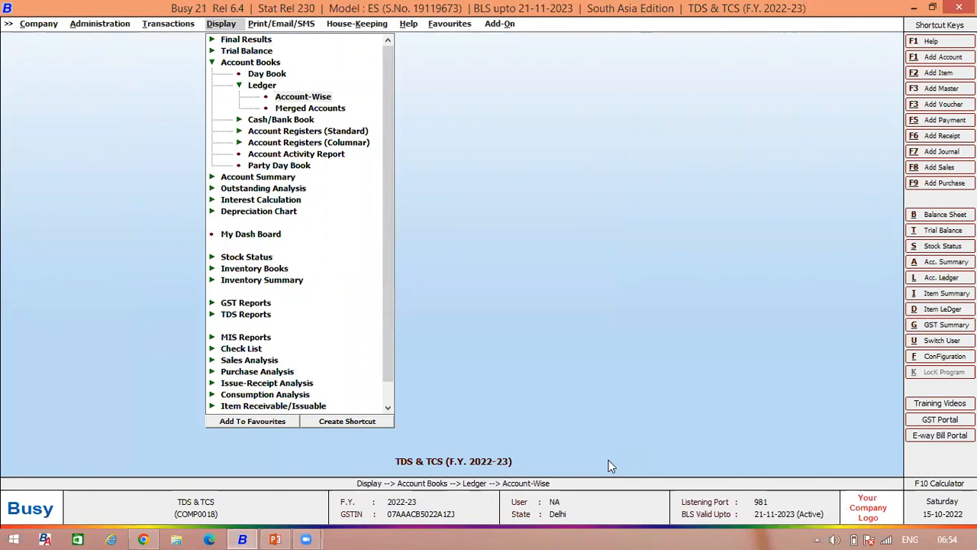
key("Return")
- Display the ledger of the TDS on Pymt./Purc. of Goods account for 01-05-2022, check its entries, and close the report
type("tds")
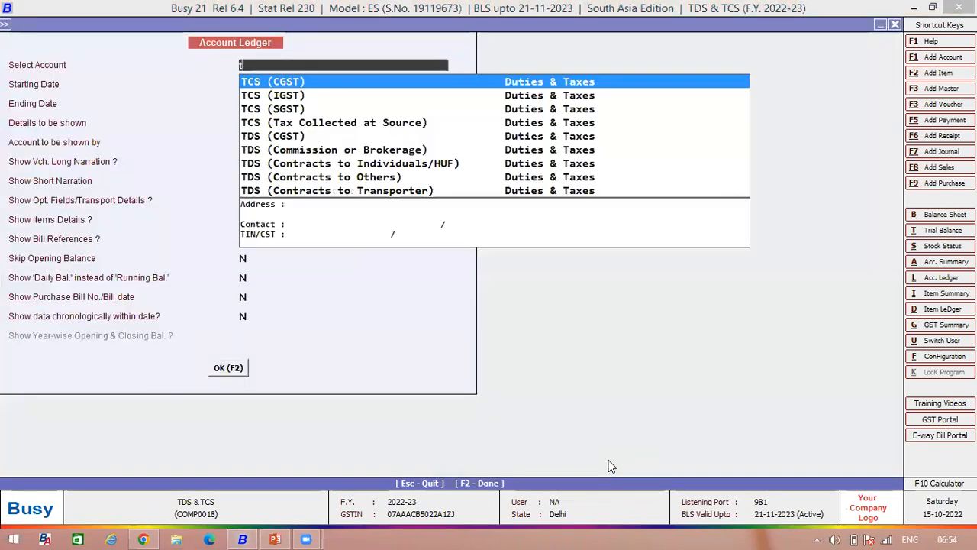
key("Down")
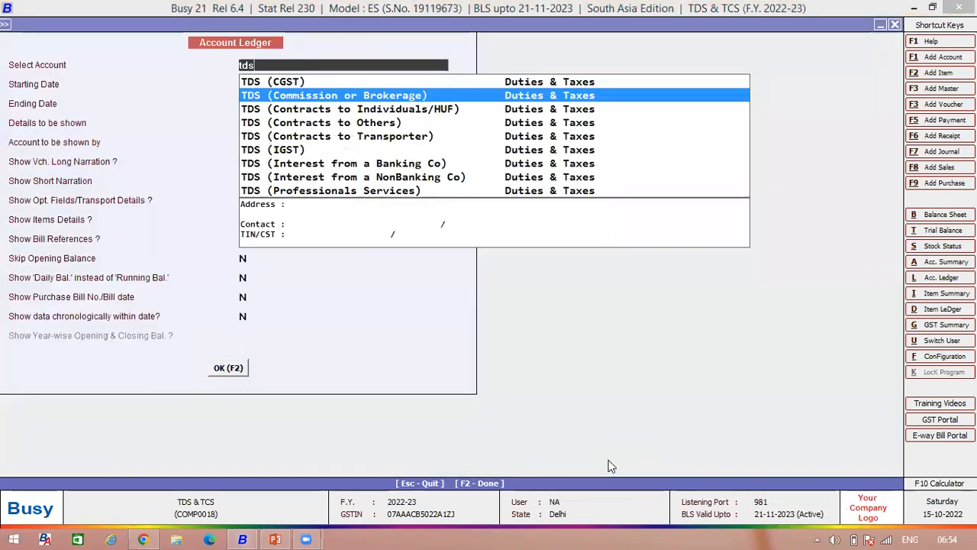
key("Down")
key("Down")
key("Down")
key("Down")
key("Down")
key("Down")
key("Down")
key("Down")
key("Down")
key("Down")
key("Down")
key("Down")
key("Down")
key("Down")
key("Up")
key("Up")
key("Return")
key("Return")
key("Return")
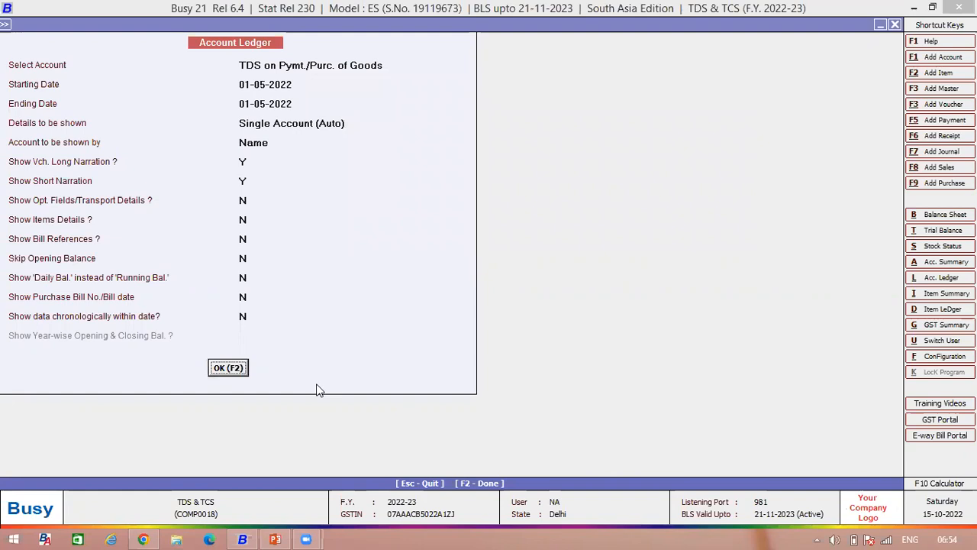
left_click(244, 373)
left_click(244, 374)
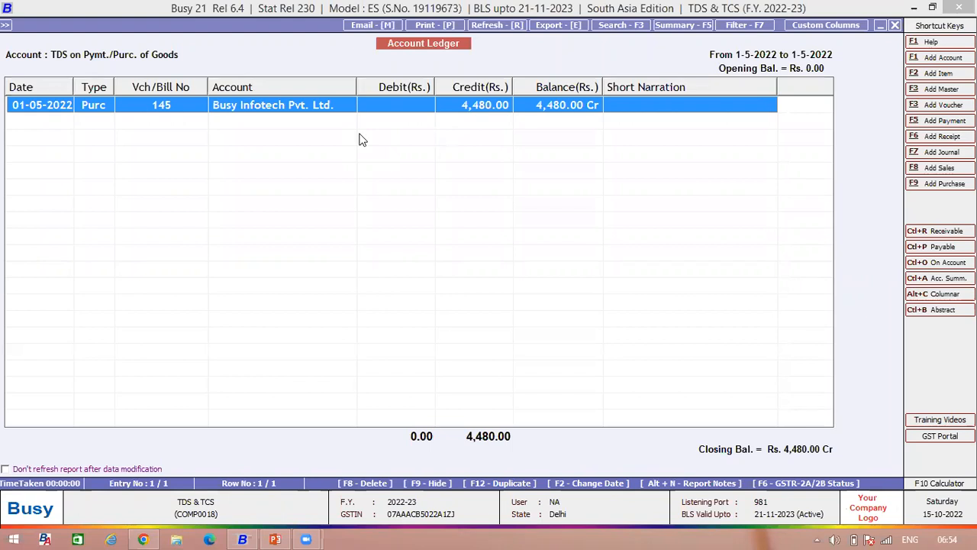
key("Escape")
key("Escape")
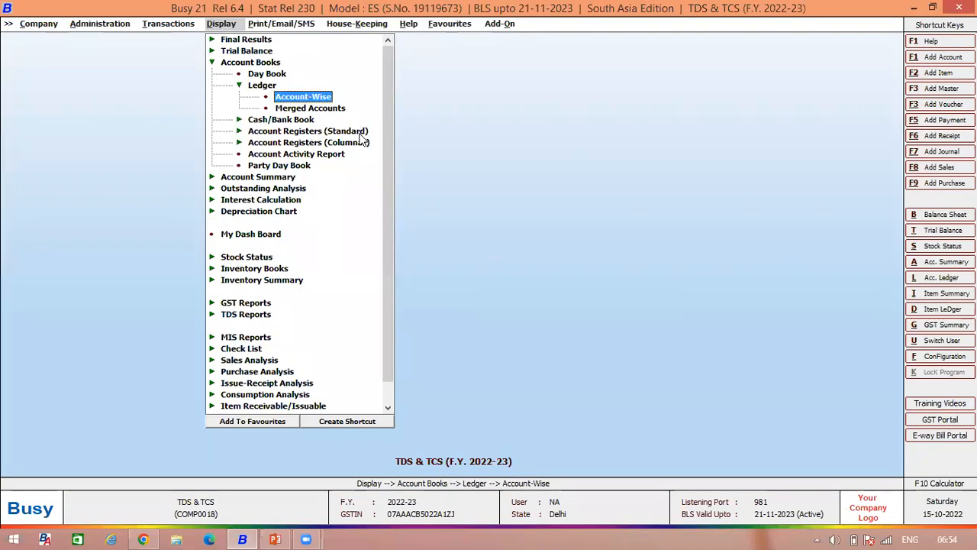
- Start a payment voucher in the Main series dated 01-04-2022 with GST nature Not Applicable and a debit first line
key("Left")
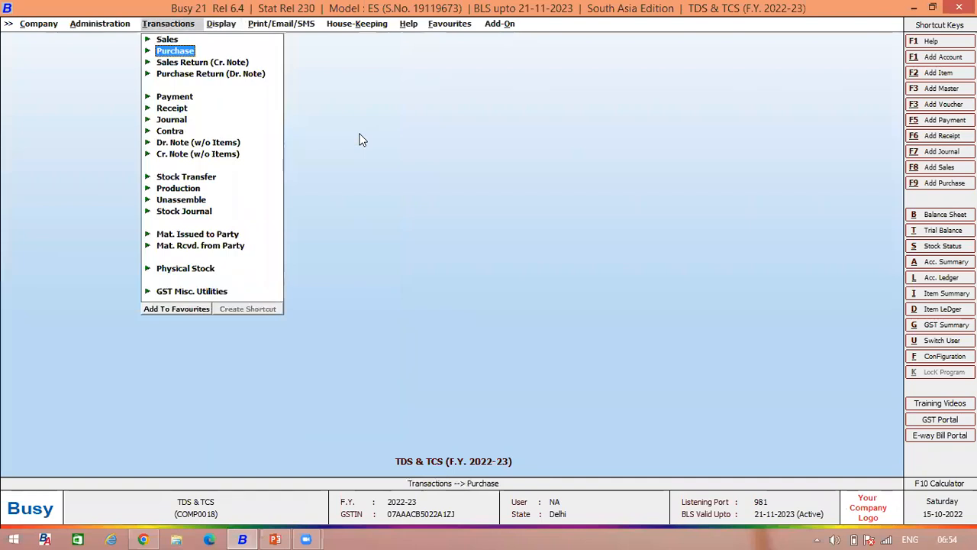
key("Down")
key("Down")
key("Down")
key("Down")
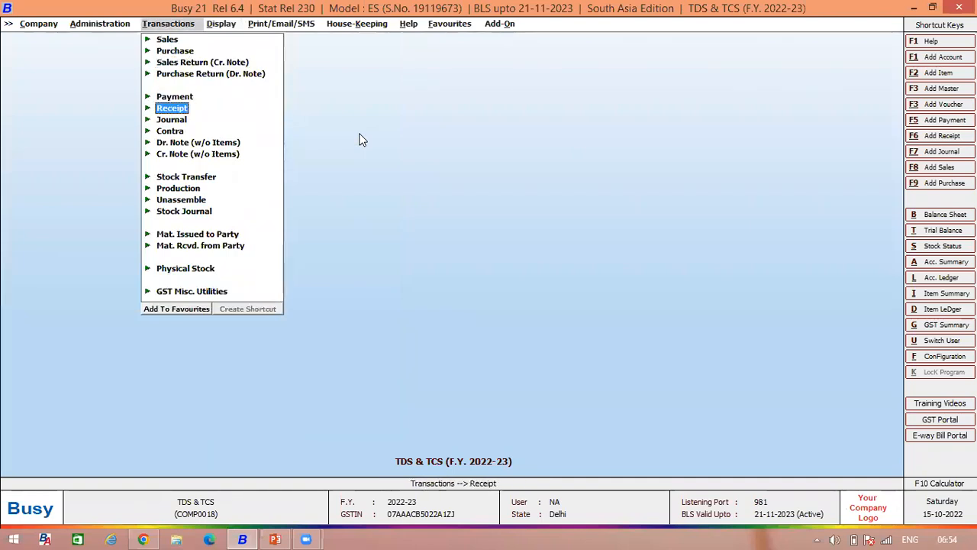
key("Up")
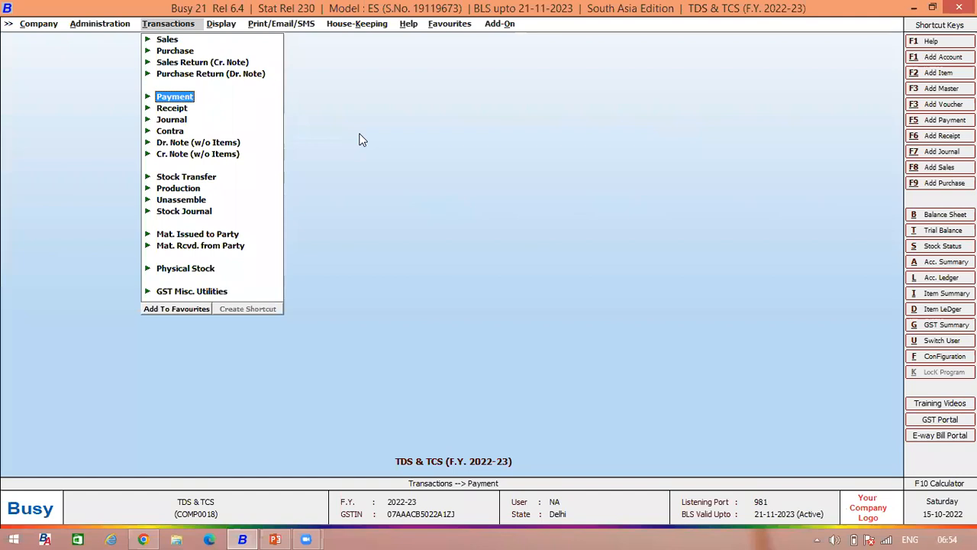
key("Return")
key("Return")
key("Return")
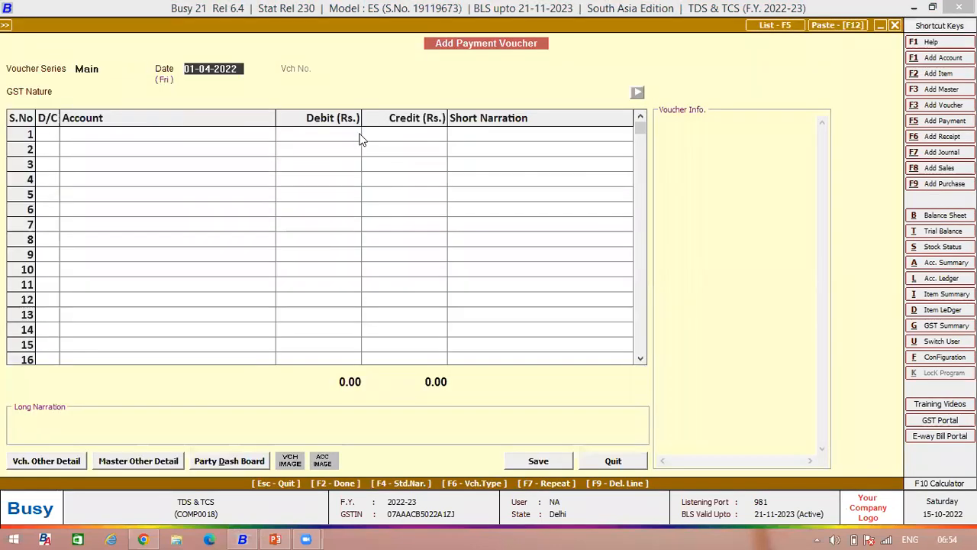
key("Return")
key("Return")
key("Return")
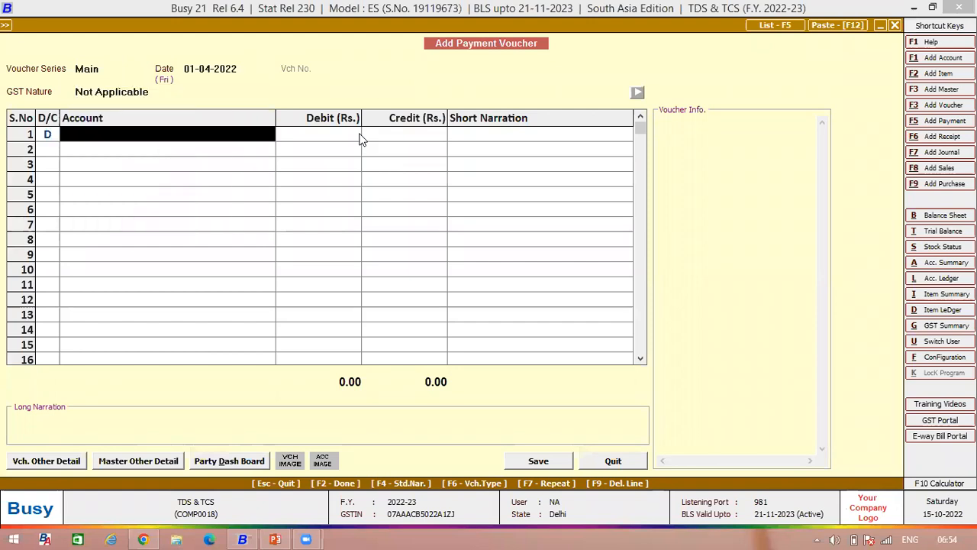
type("busy")
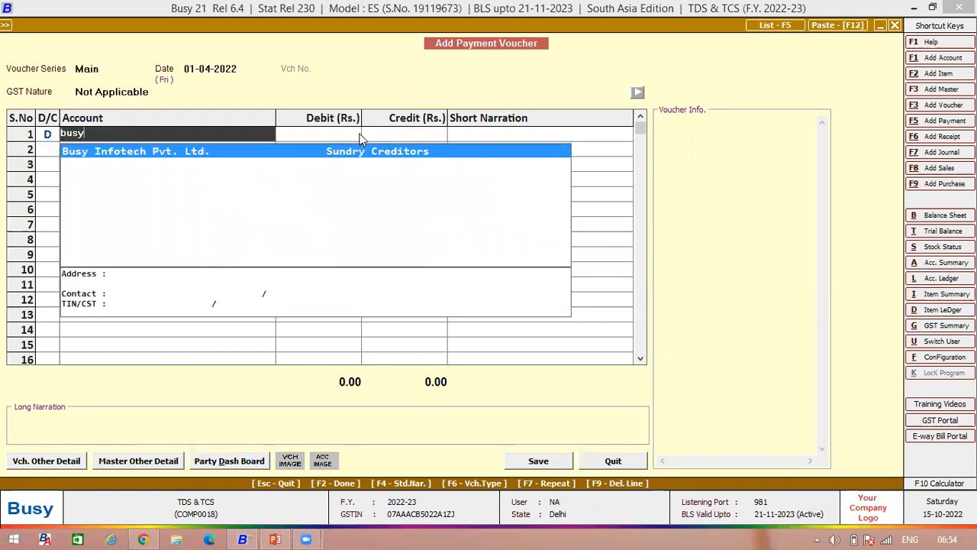
key("Return")
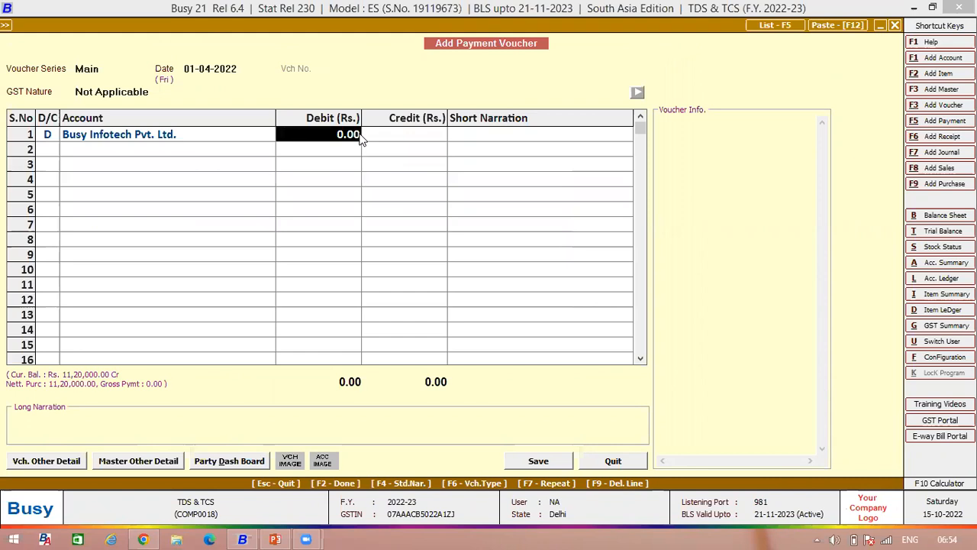
key("Left")
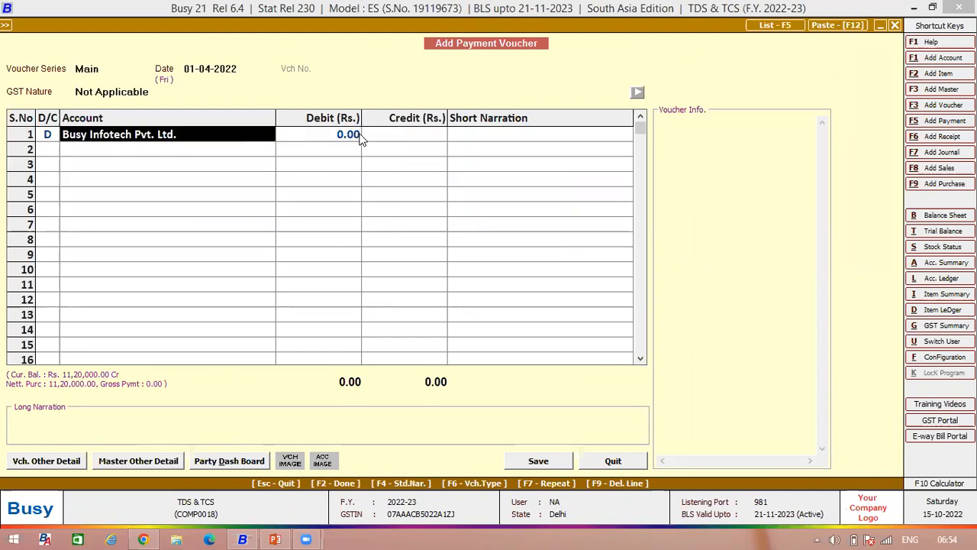
- Set the payment voucher's date to 30-06-2022 and keep the GST nature as Not Applicable
type("tds")
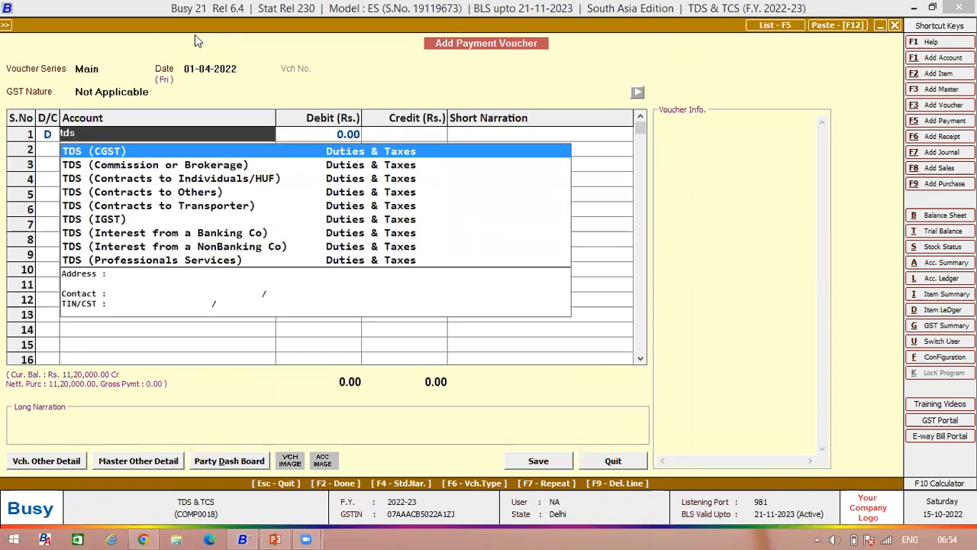
left_click(194, 68)
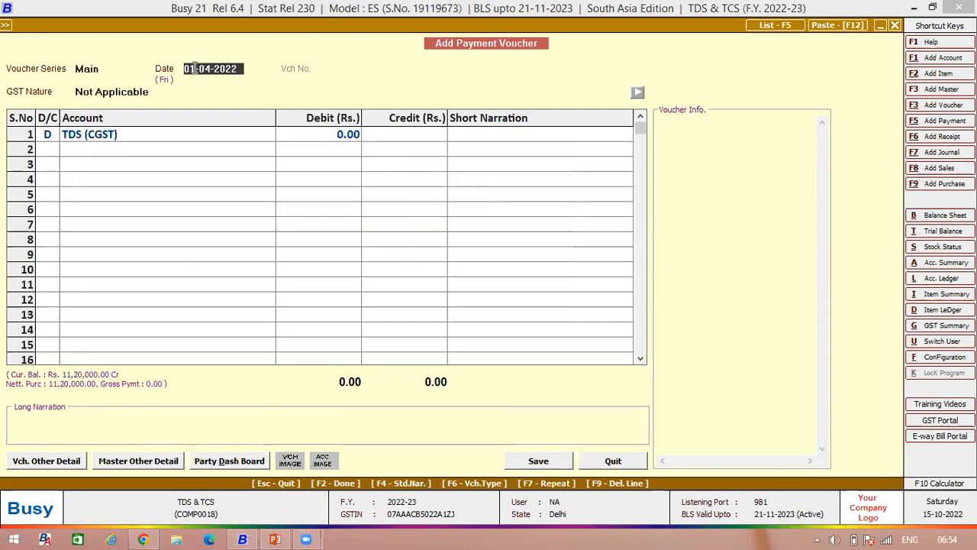
key("BackSpace")
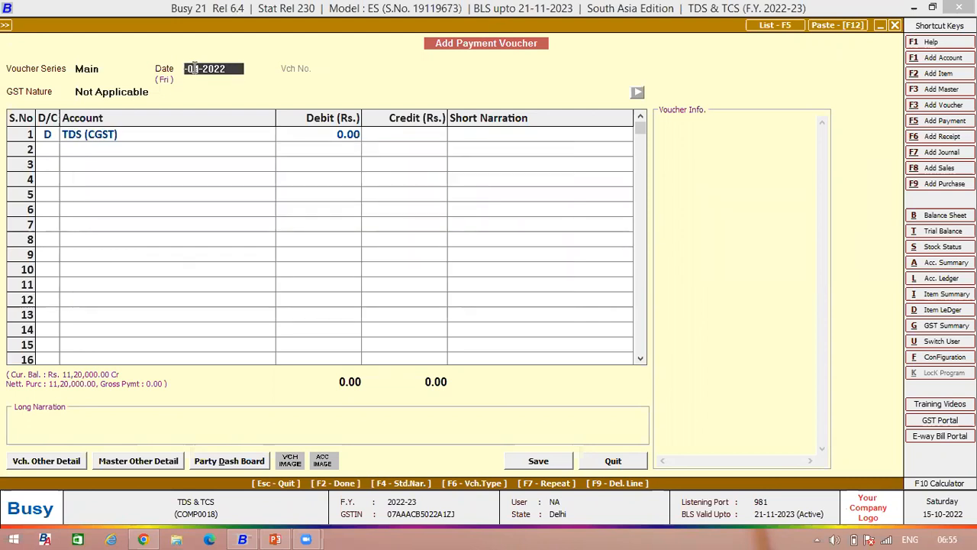
type("30")
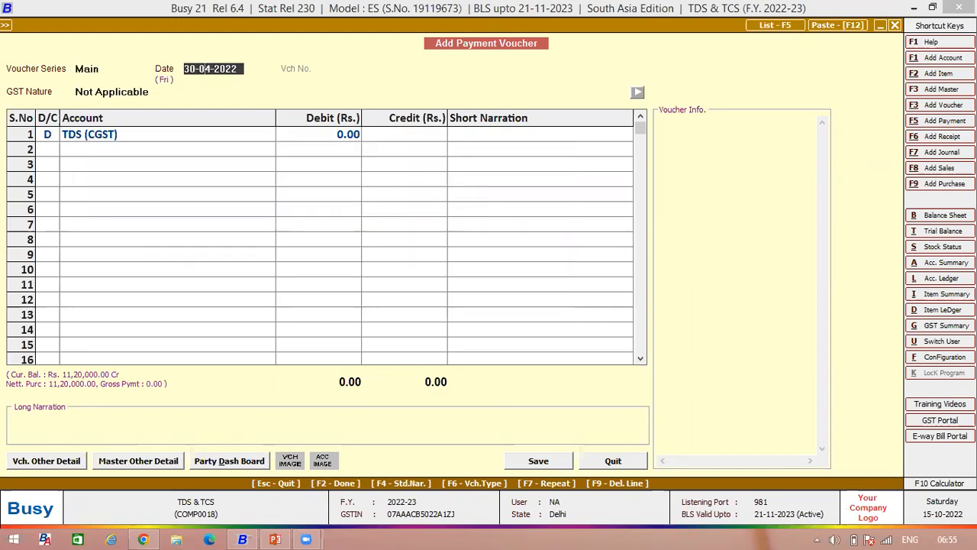
key("BackSpace")
type("6")
key("Return")
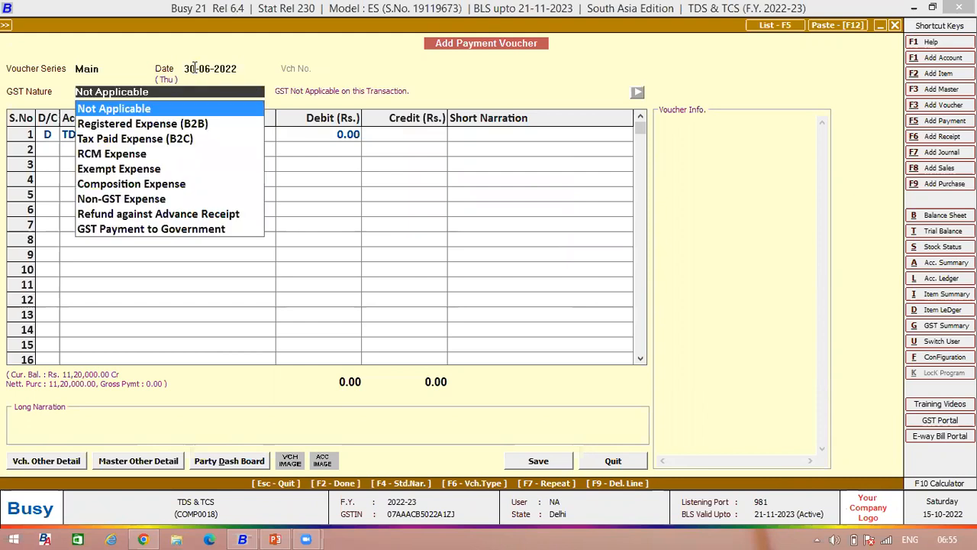
key("Return")
- Select TDS on Pymt./Purc. of Goods as the account of the voucher's first debit line
type("tds")
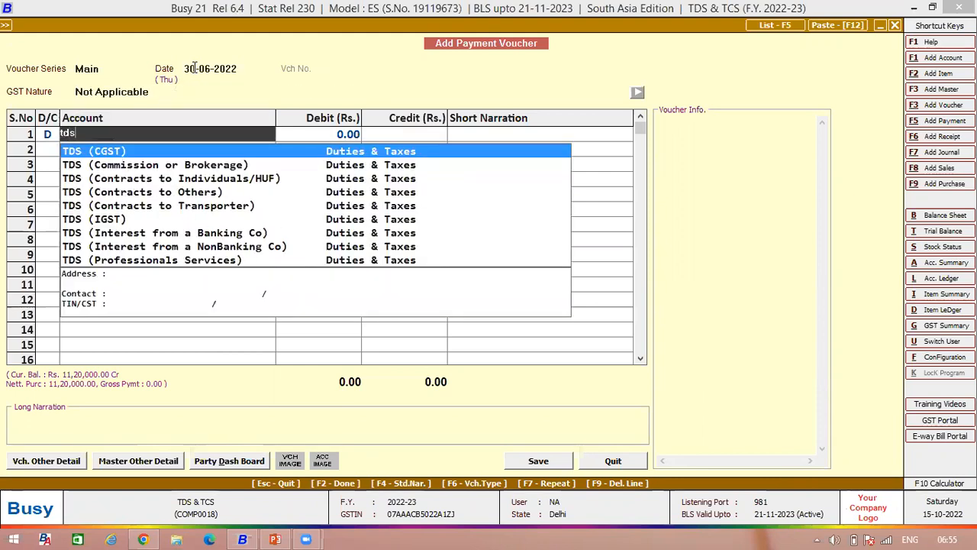
key("Down")
key("Down")
key("Down")
key("Down")
key("Down")
key("Down")
key("Down")
key("Down")
key("Down")
key("Down")
key("Down")
key("Down")
key("Down")
key("Return")
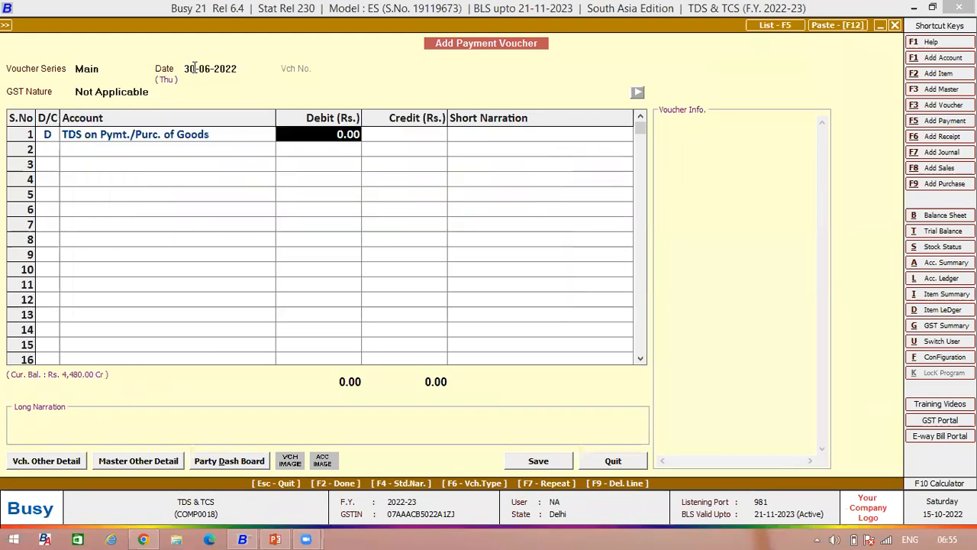
- Enter a debit of 4,480 on the TDS line and credit the same amount to Hdfc
type("4")
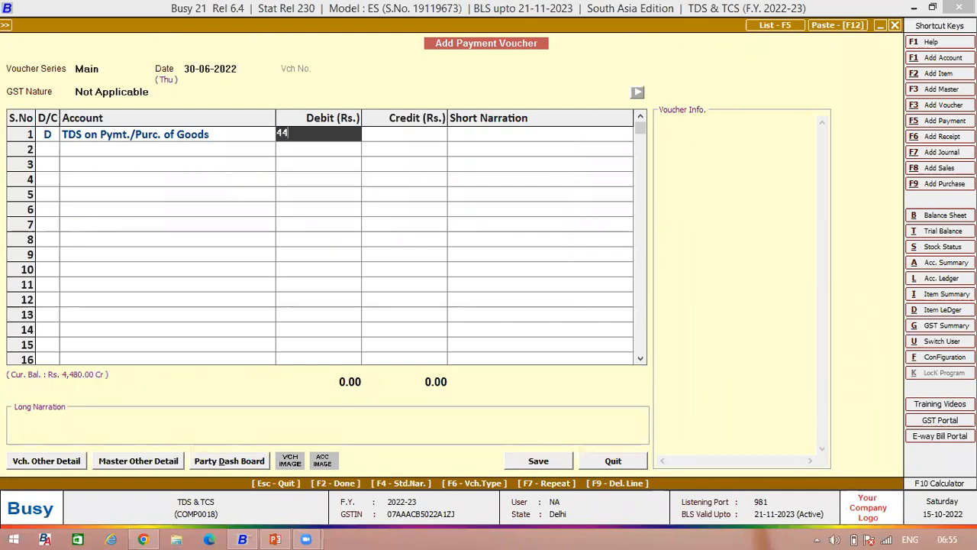
type(",480")
key("Return")
key("Return")
key("Return")
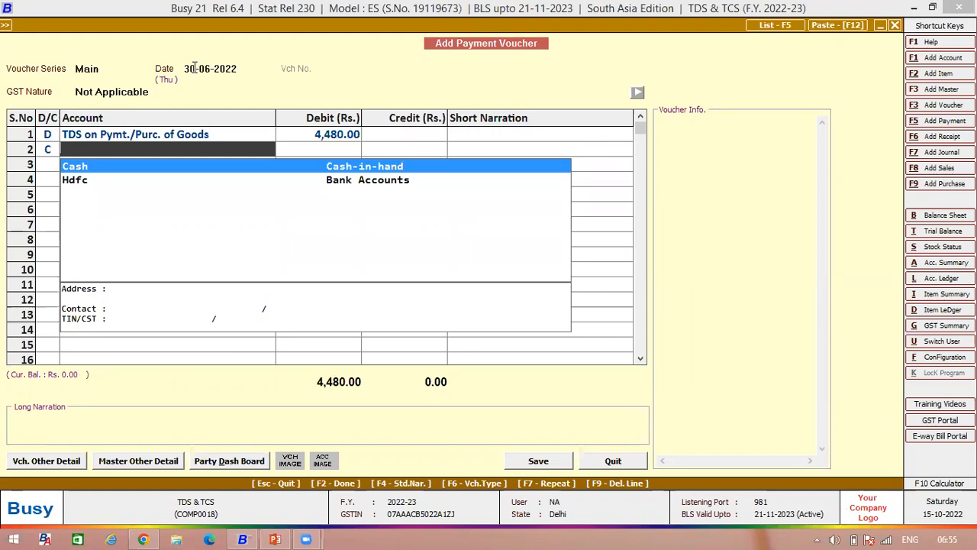
key("Down")
key("Return")
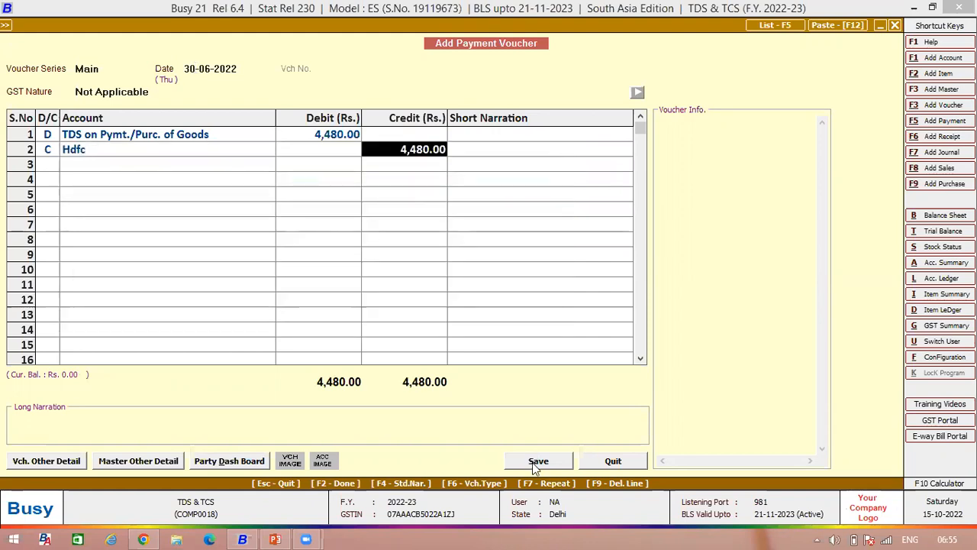
key("F2")
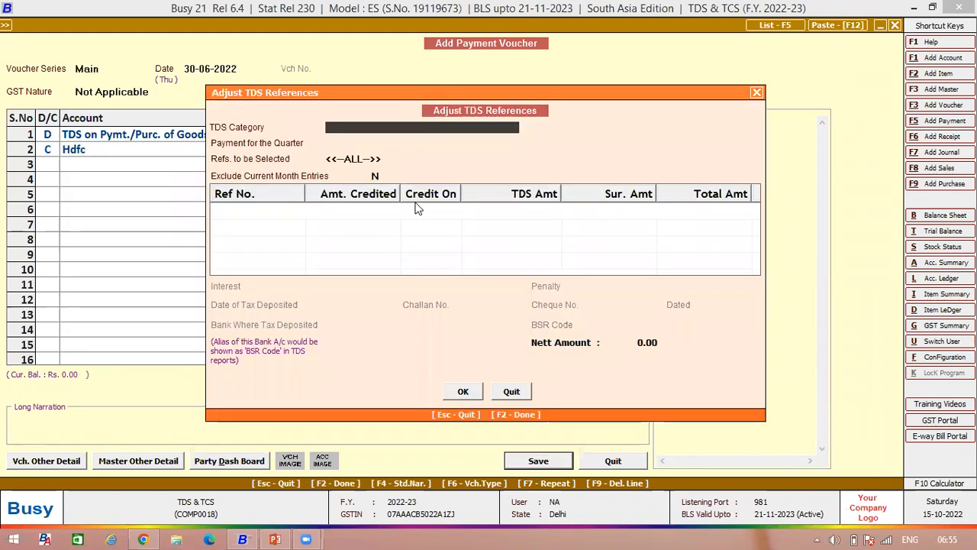
key("Down")
key("Down")
key("Down")
key("Down")
key("Down")
key("Down")
key("Down")
key("Down")
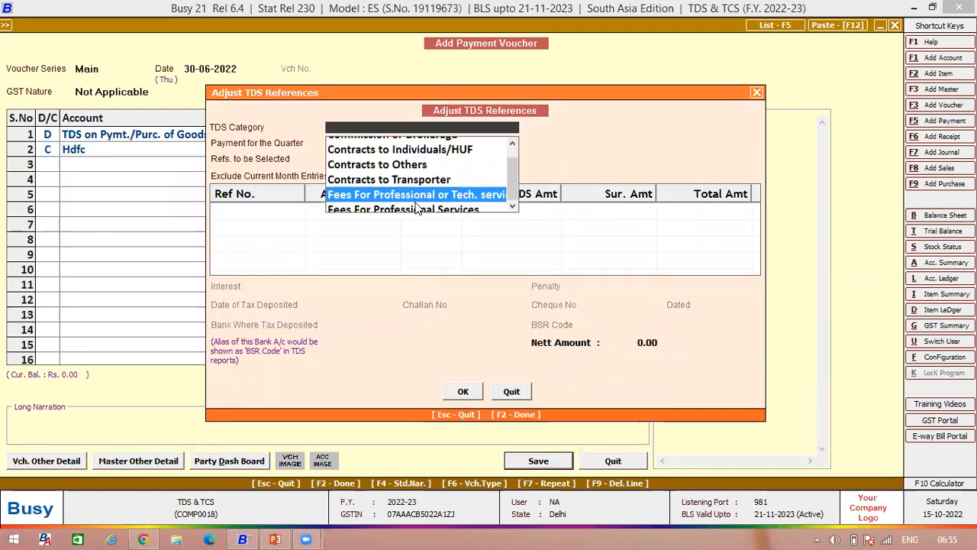
key("Up")
key("Return")
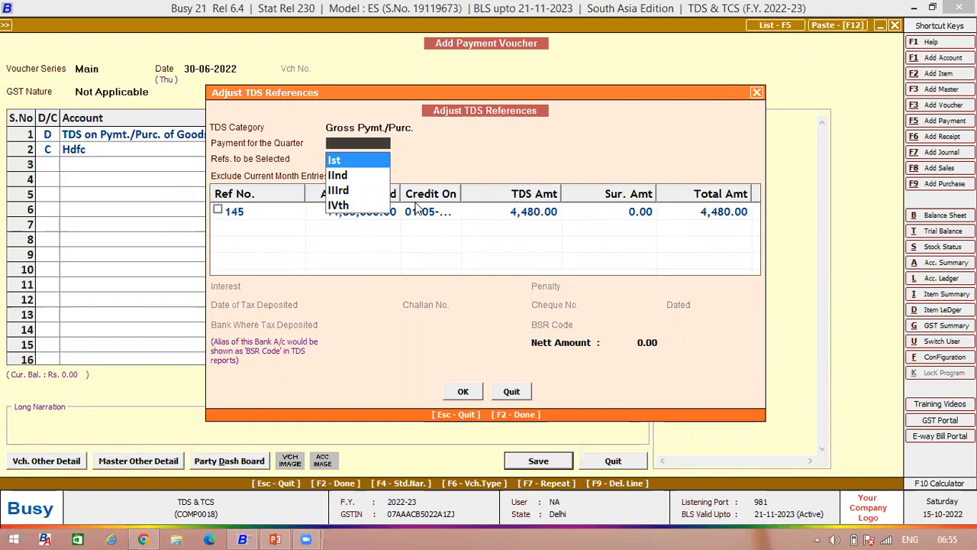
key("Return")
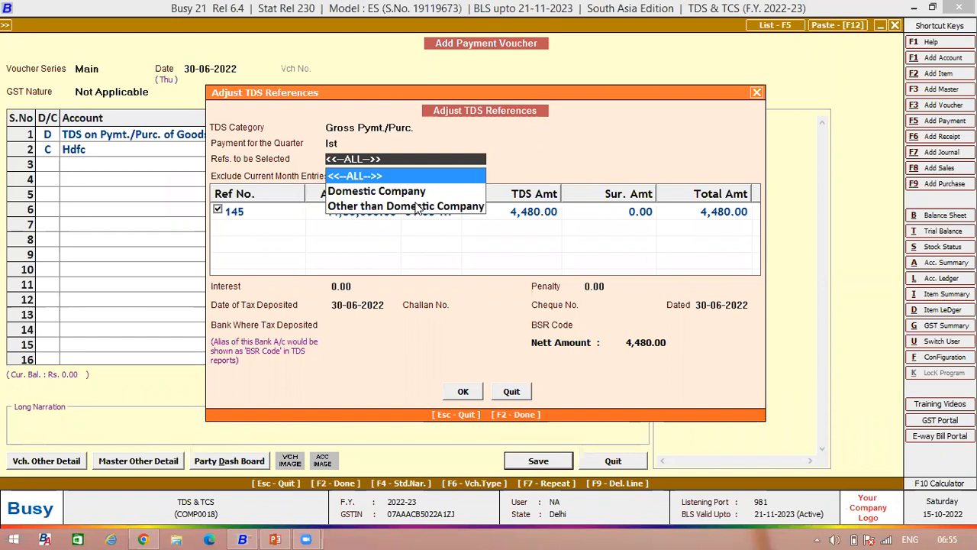
key("Return")
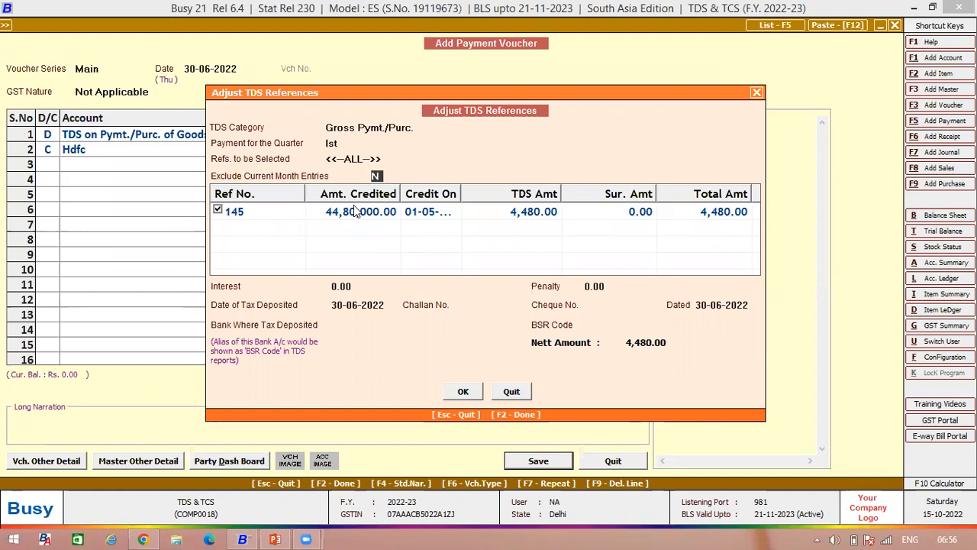
key("y")
key("Return")
left_click(379, 174)
left_click(756, 93)
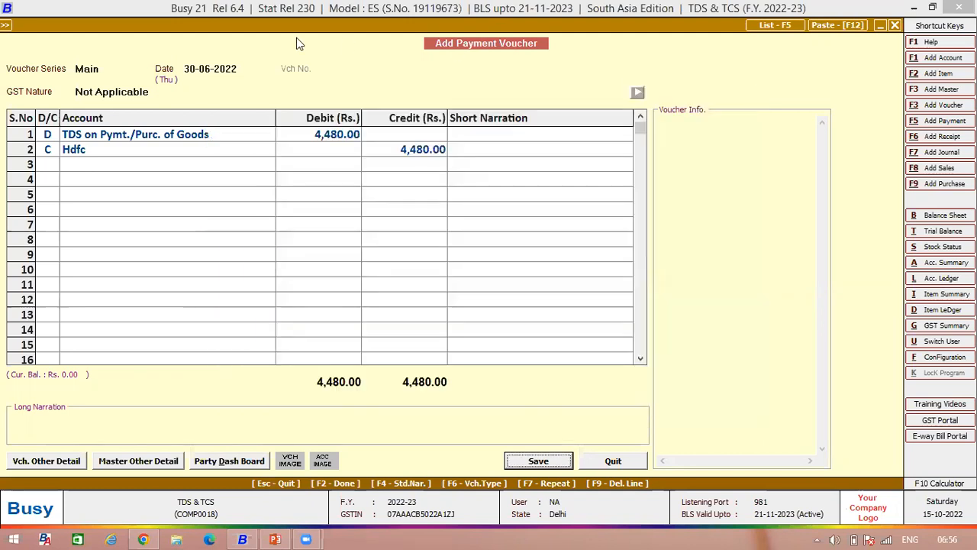
- Change the payment voucher's date to 30-05-2022, keeping the GST nature as Not Applicable
left_click(197, 68)
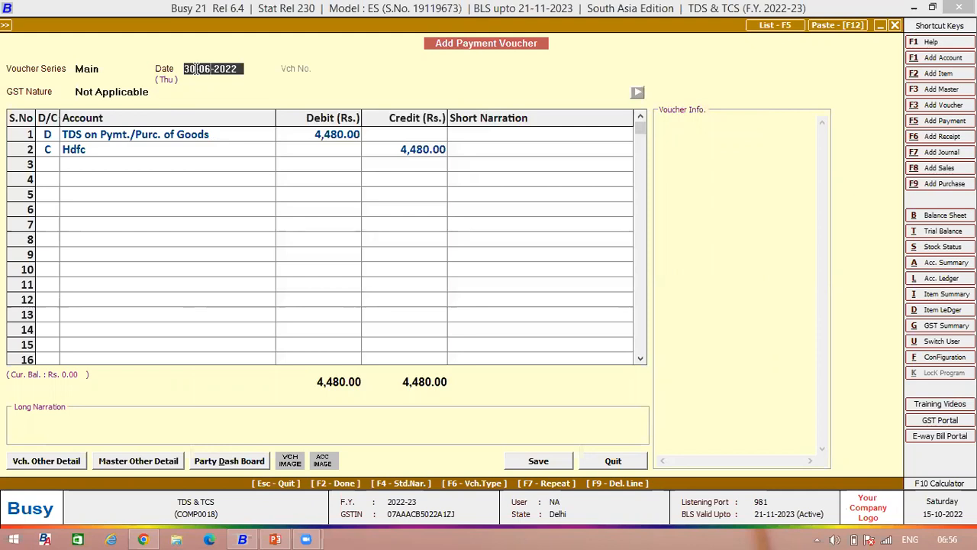
key("BackSpace")
type("5")
key("Return")
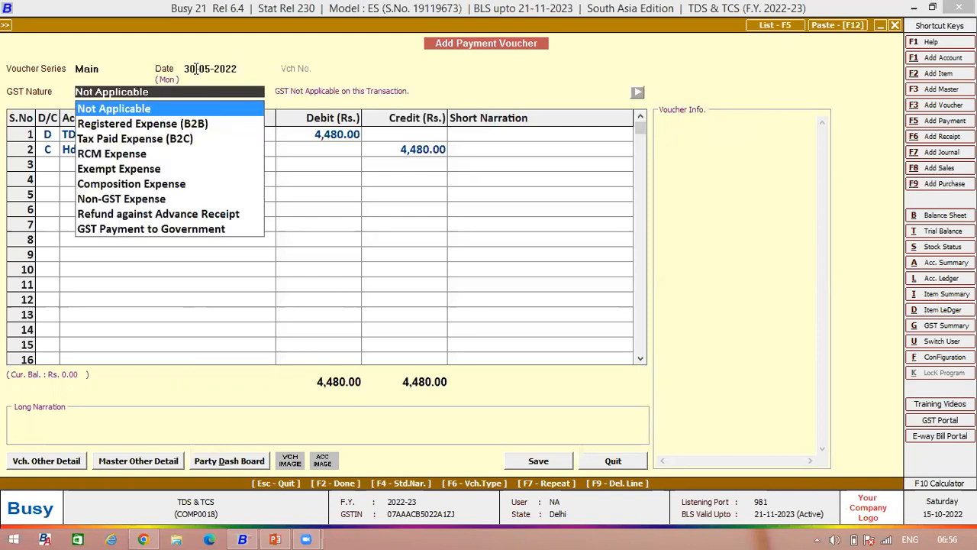
key("Return")
- Start saving the voucher and adjust the TDS references for category Gross Pymt./Purc., quarter Ist, with all references selected
left_click(537, 460)
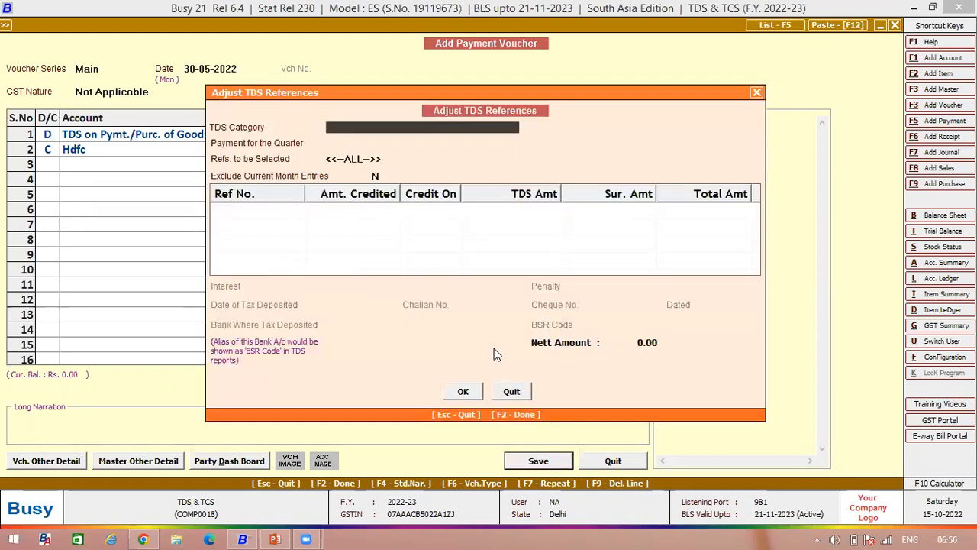
key("Down")
key("Down")
key("Down")
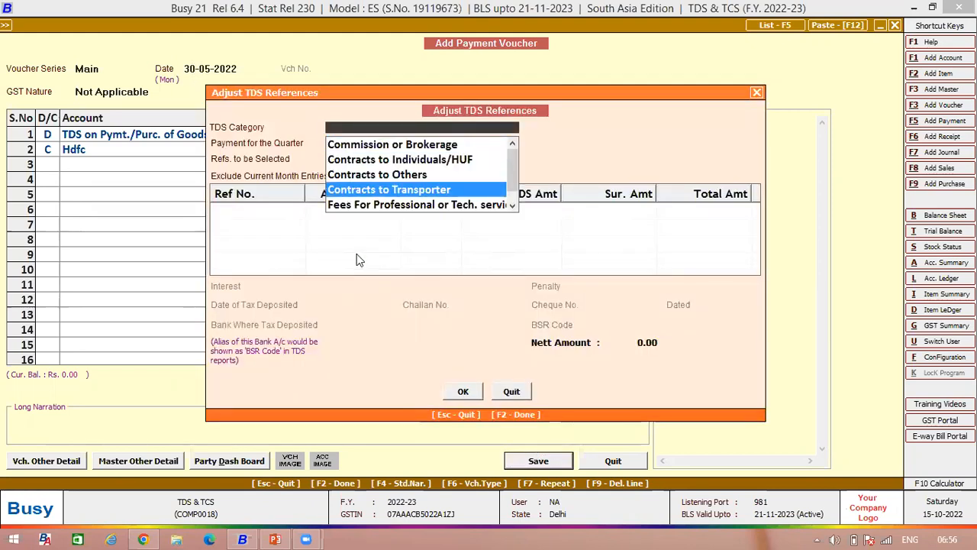
key("Down")
key("Down")
key("Down")
key("Down")
key("Down")
key("Up")
key("Return")
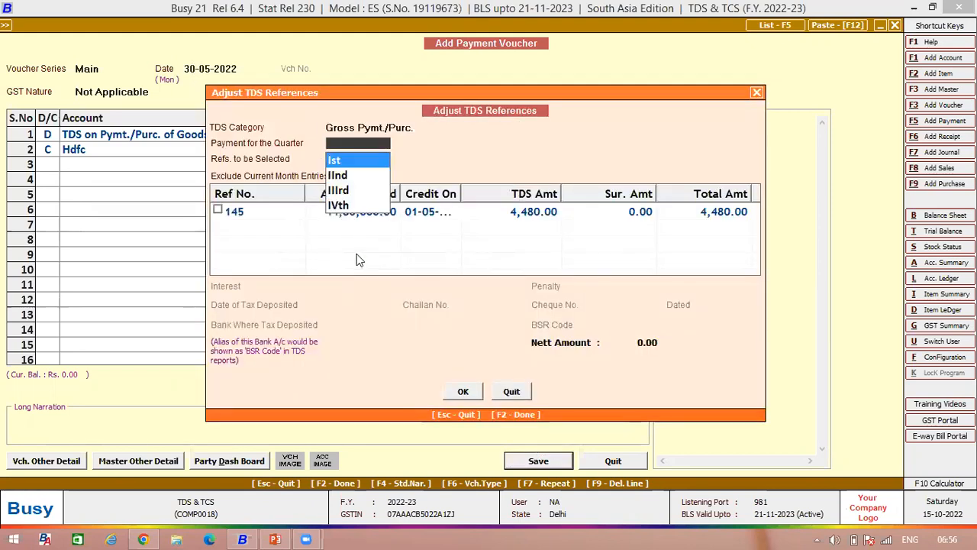
key("Return")
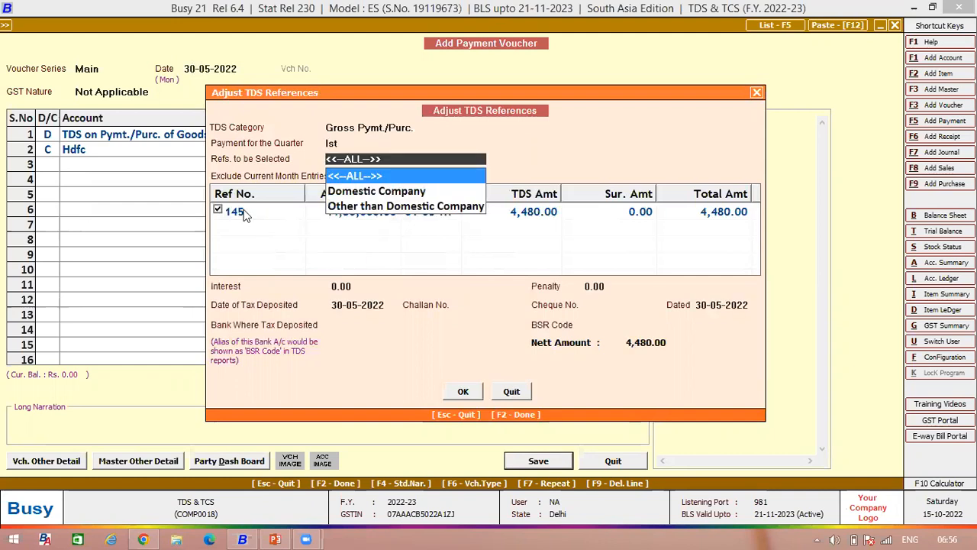
key("Return")
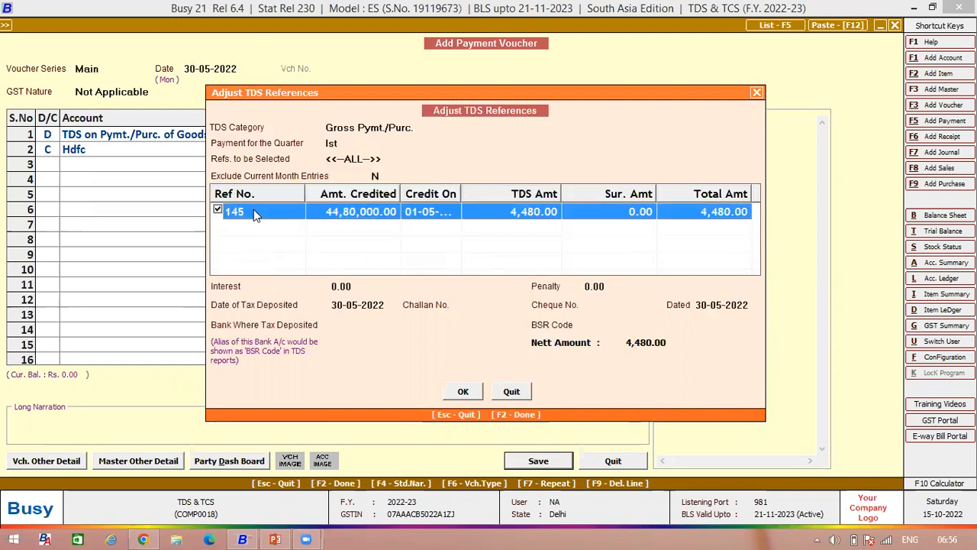
- Try the option to exclude current month entries on reference 145, and return it to N with the reference ticked
left_click(378, 178)
type("Y")
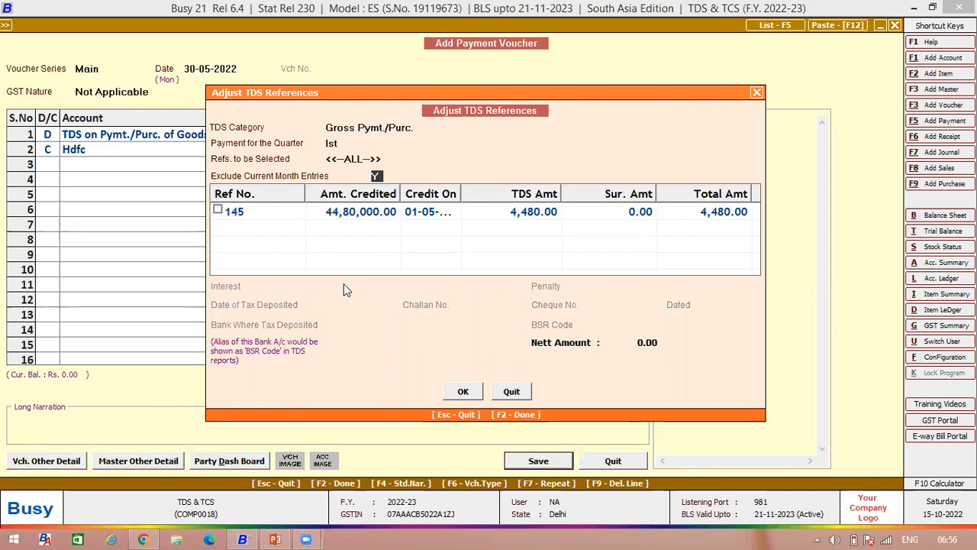
left_click(218, 210)
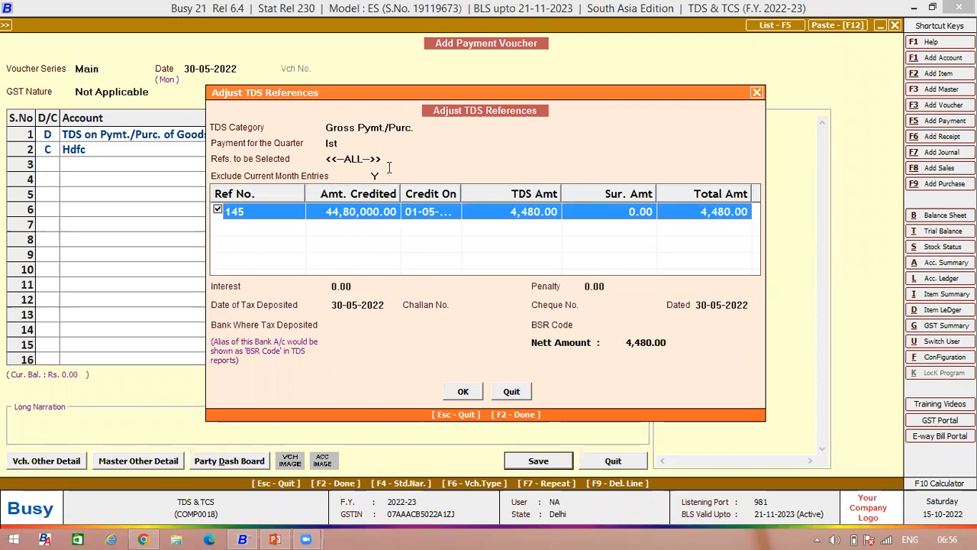
left_click(389, 167)
type("N")
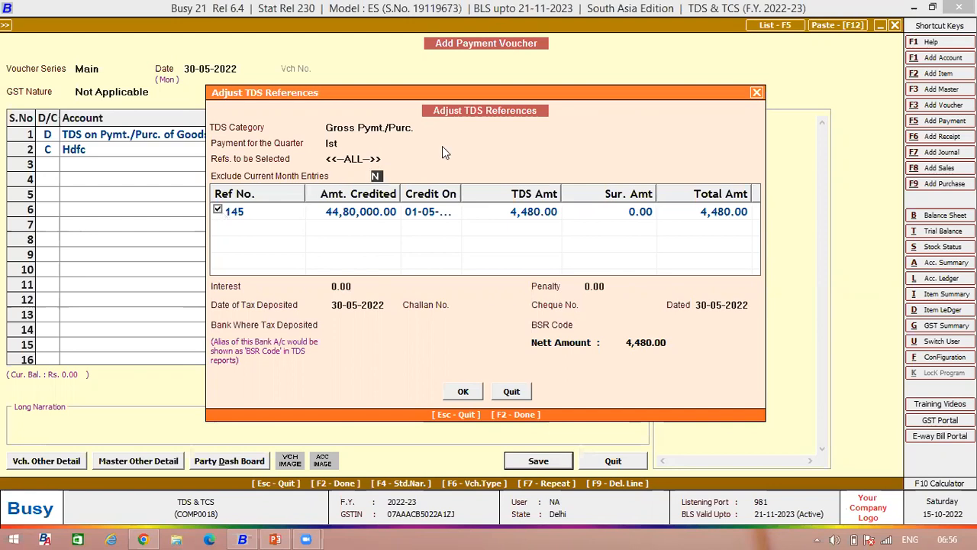
type("Y")
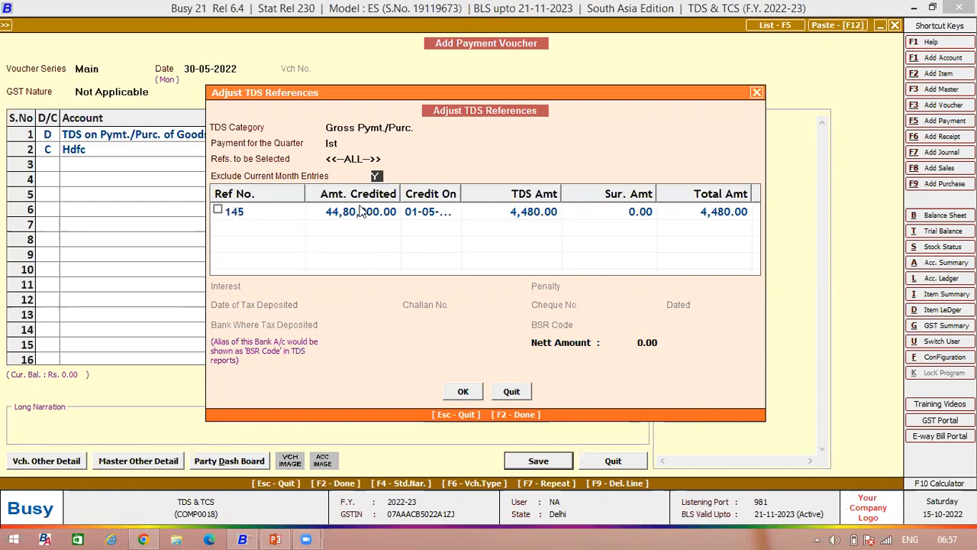
key("space")
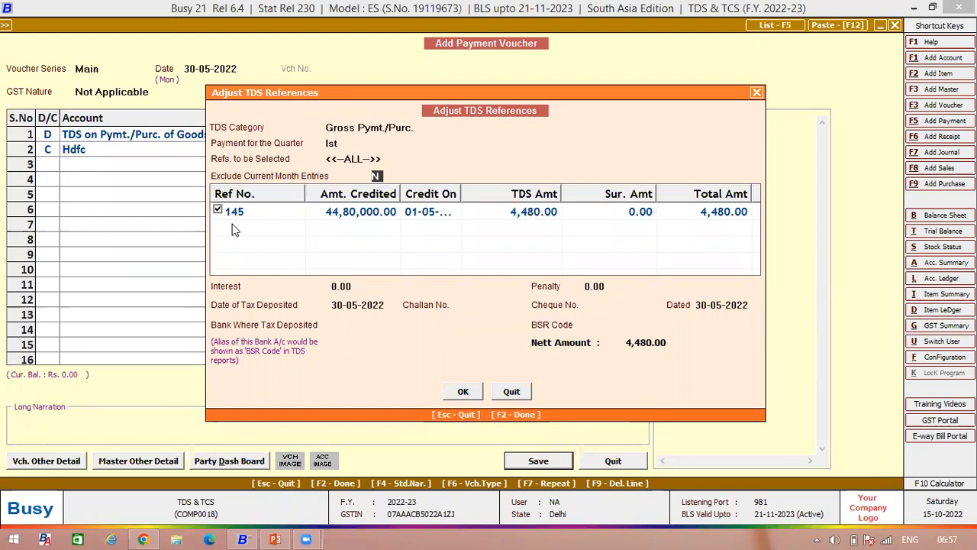
- Enter challan no. 1455, cheque no. 5454, bank Hdfc and BSR code 145454 for the TDS deposit, save the voucher and close voucher entry
left_click(475, 306)
type("1455")
key("Return")
type("5454")
key("Return")
key("Return")
key("Return")
type("145454")
key("Return")
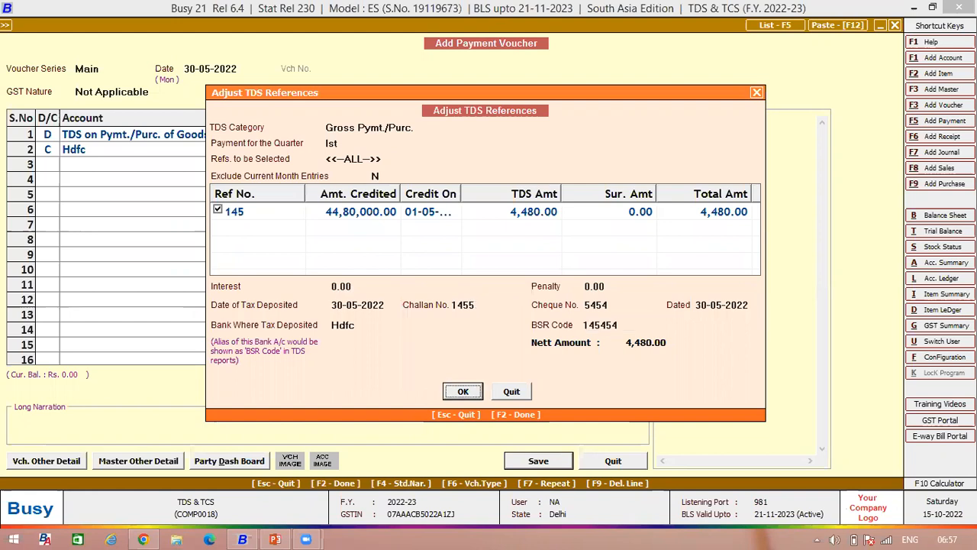
left_click(465, 391)
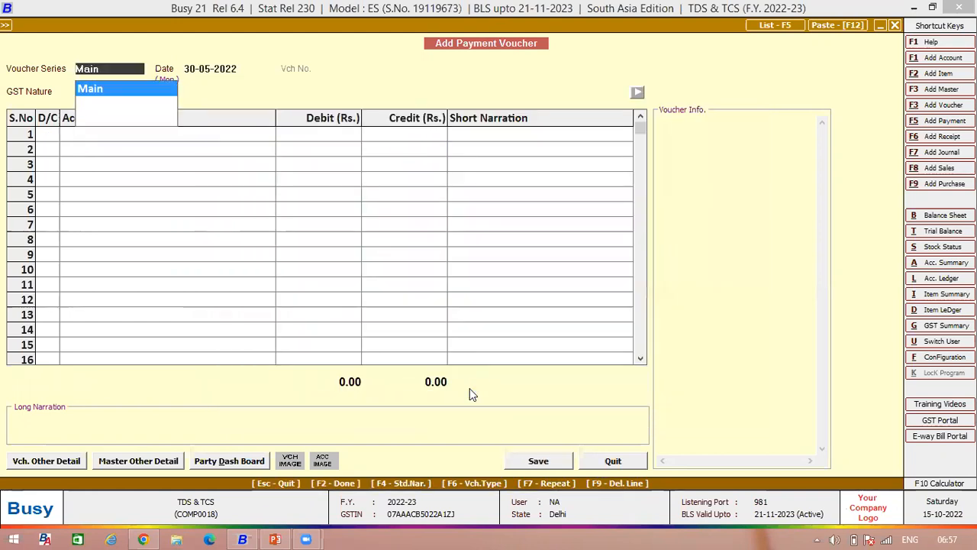
left_click(603, 467)
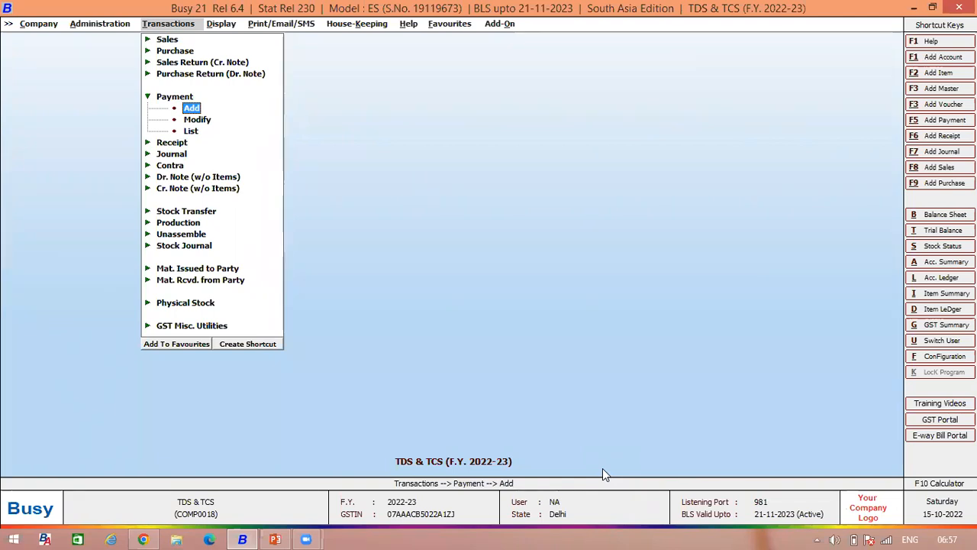
- Start another payment voucher in the Main series dated 30-05-2022 with GST nature Not Applicable and a debit first line
key("Return")
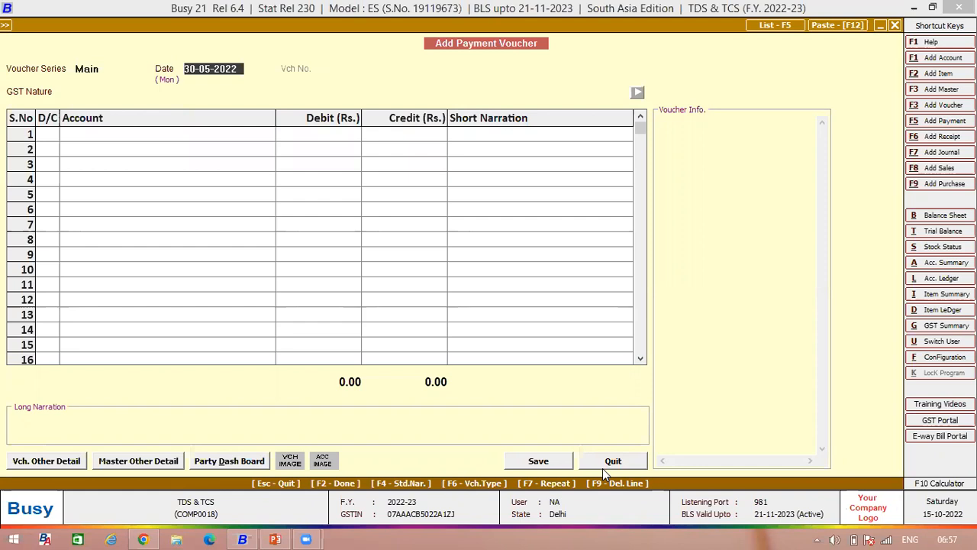
key("Return")
key("Return")
key("Return")
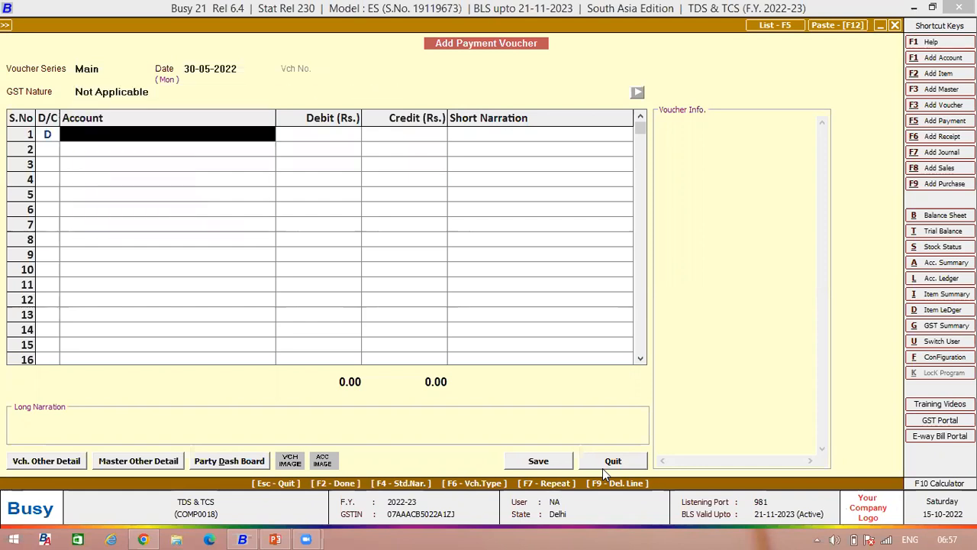
- Debit Busy Infotech Pvt. Ltd. with 51,00,000 and credit Hdfc with the same amount in the payment voucher
type("busy")
key("Return")
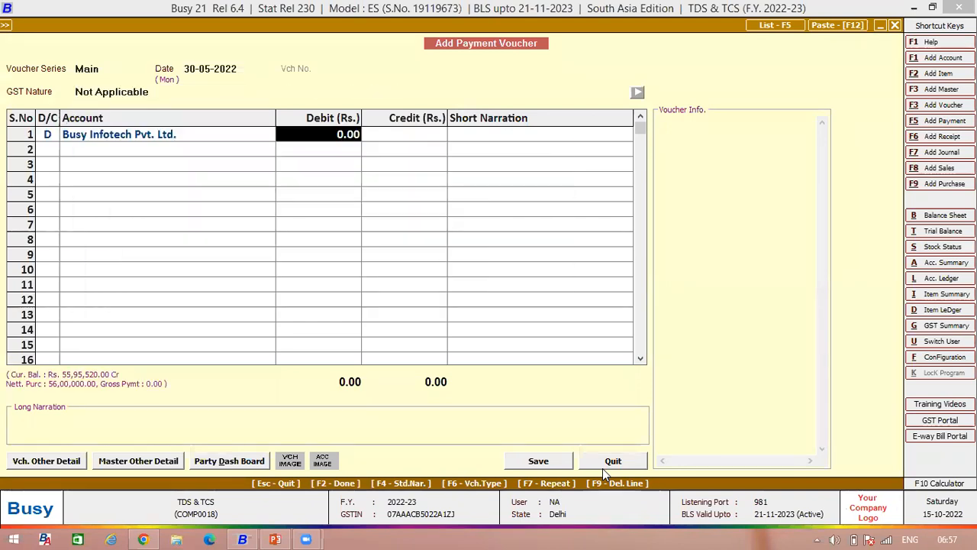
type("51,00,0")
type("00000")
key("Return")
key("Return")
key("Return")
type("Hdfc")
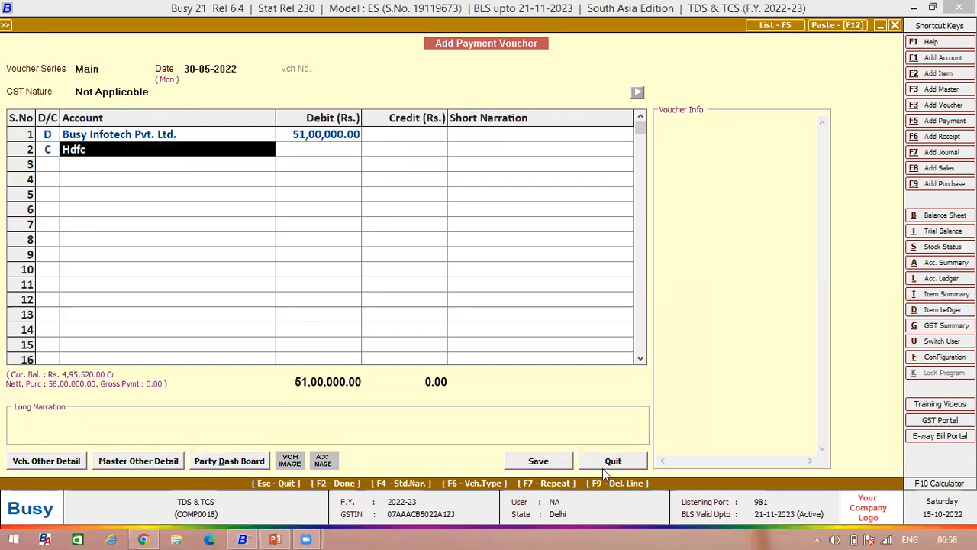
key("Return")
- Try applying TDS while saving the payment, check the TDS on Pymt./Purc. of Goods line, and quit the voucher without saving
left_click(565, 464)
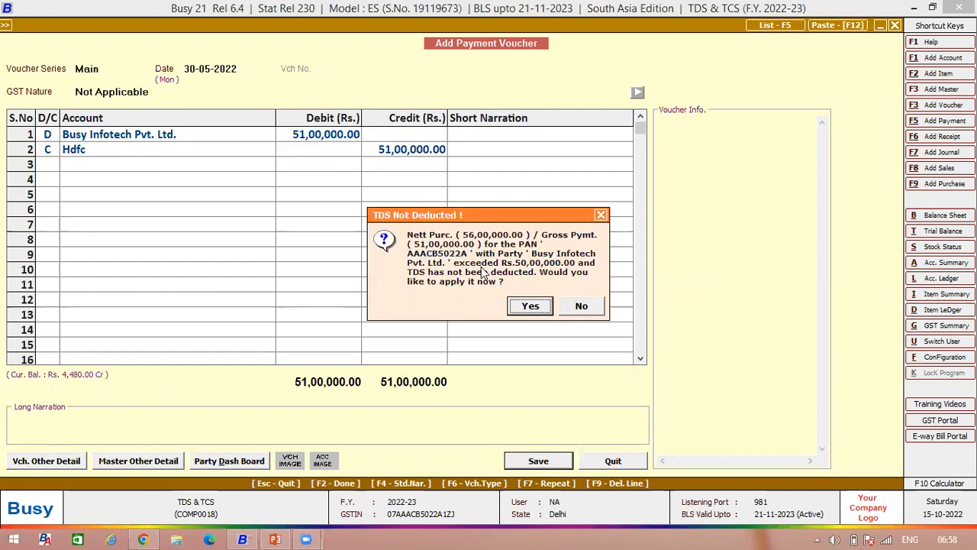
left_click(524, 313)
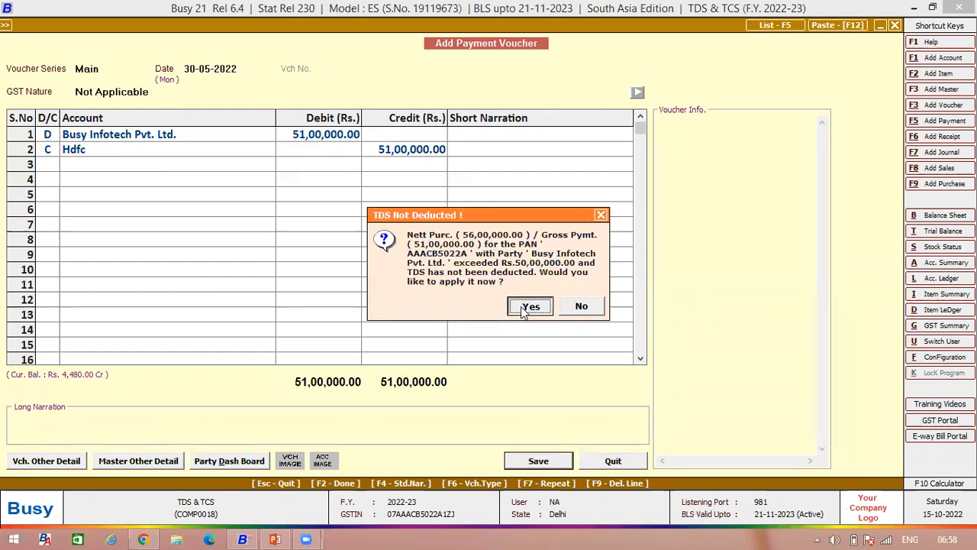
left_click(215, 169)
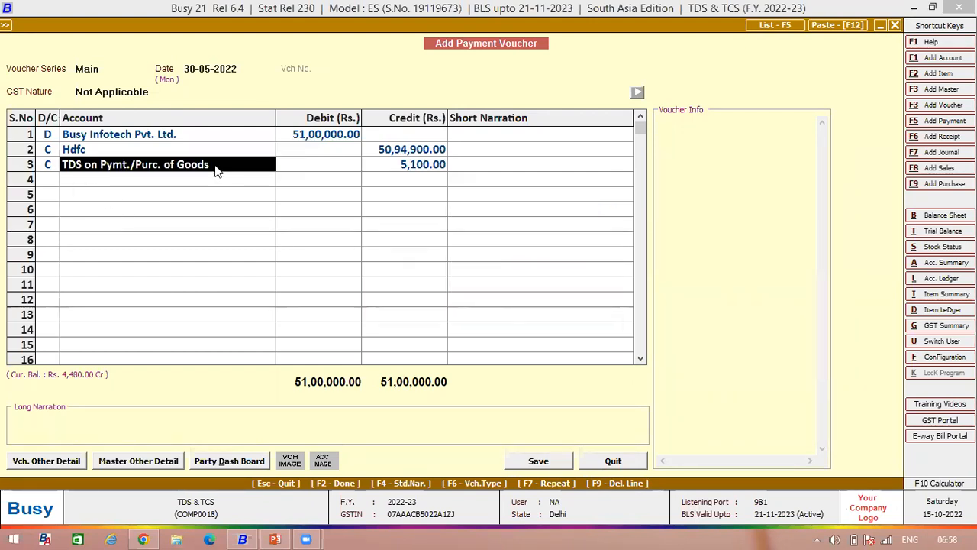
left_click(402, 168)
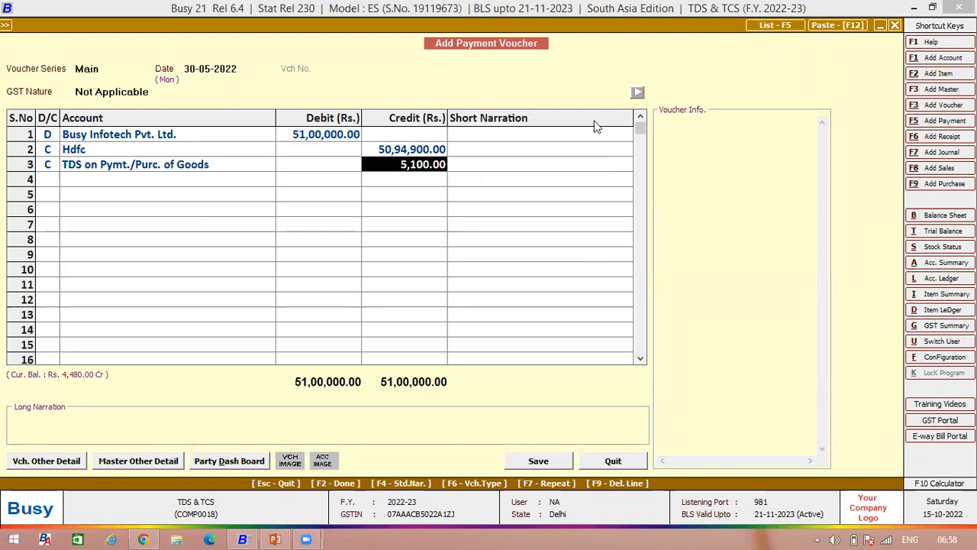
key("Escape")
left_click(508, 306)
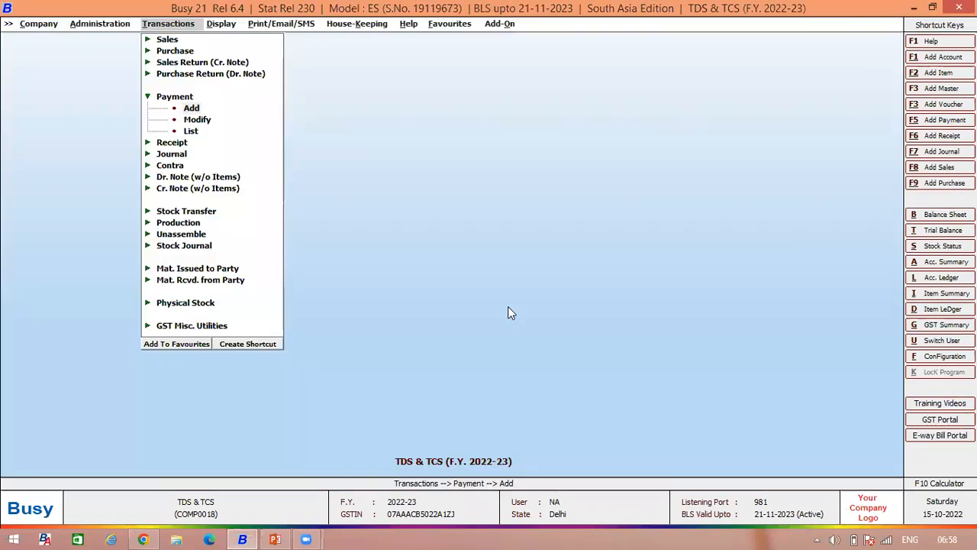
key("l")
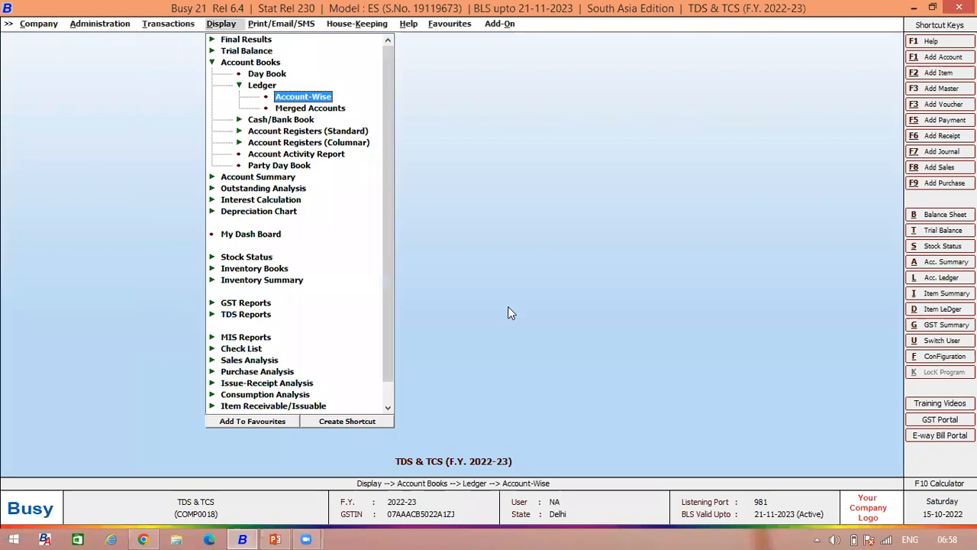
key("Escape")
key("Escape")
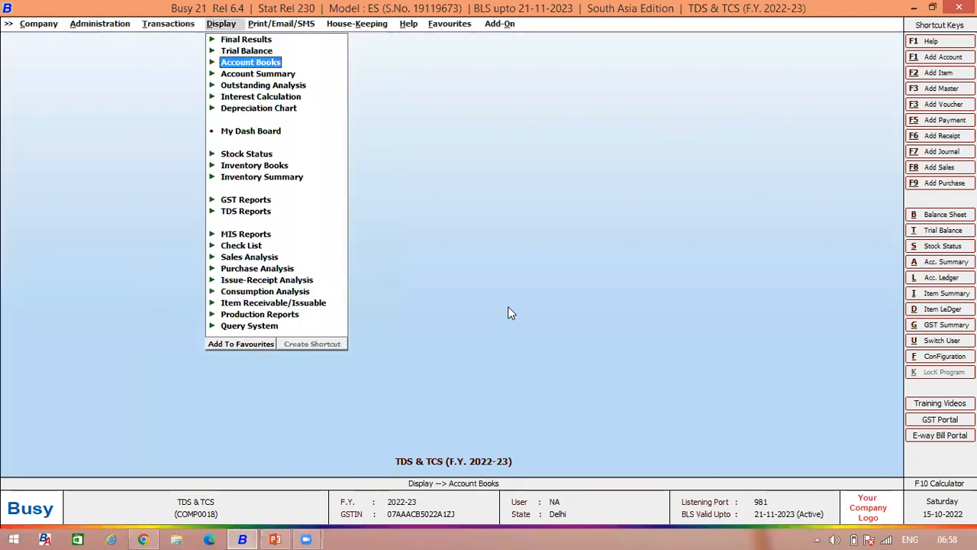
- Generate the Form 26Q TDS report for quarter Ist, review its challan columns, and close it
left_click(229, 21)
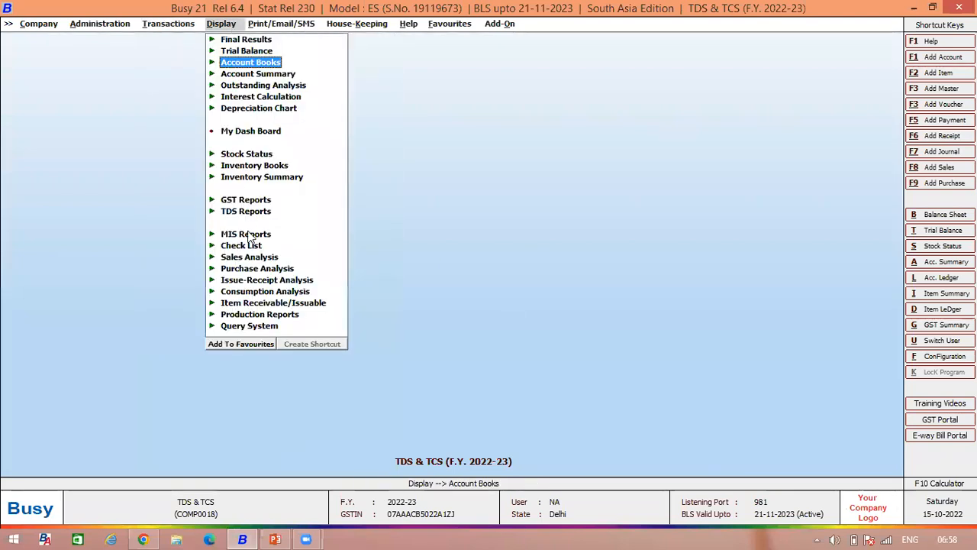
left_click(242, 215)
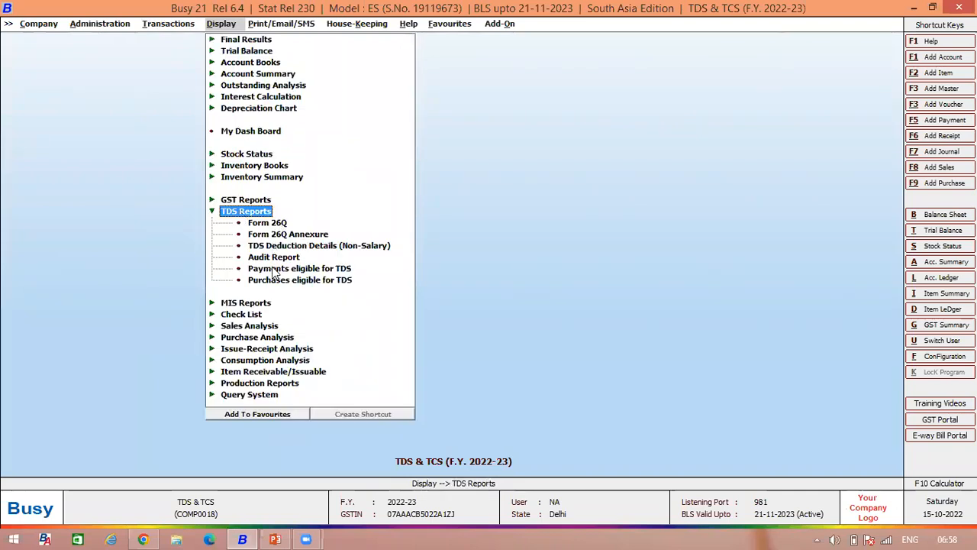
left_click(263, 226)
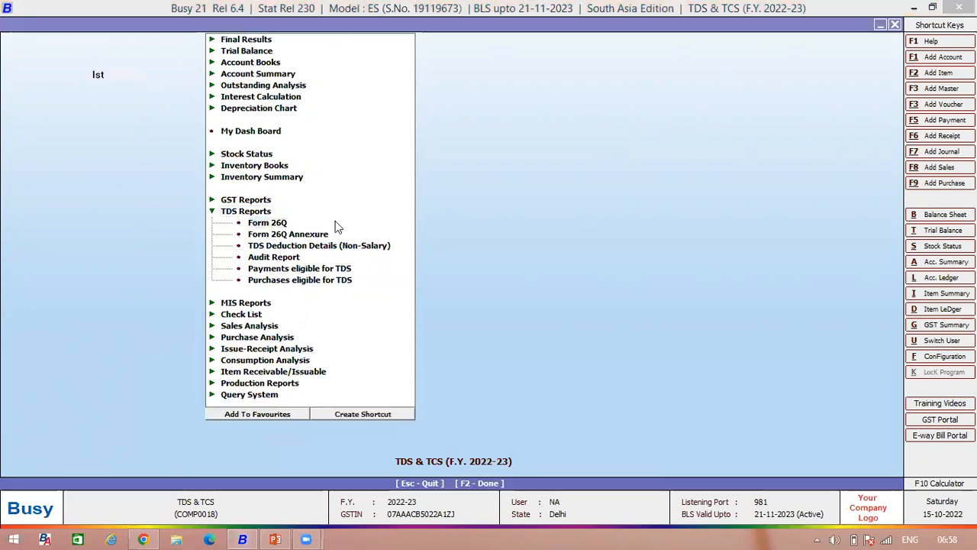
key("Return")
key("F2")
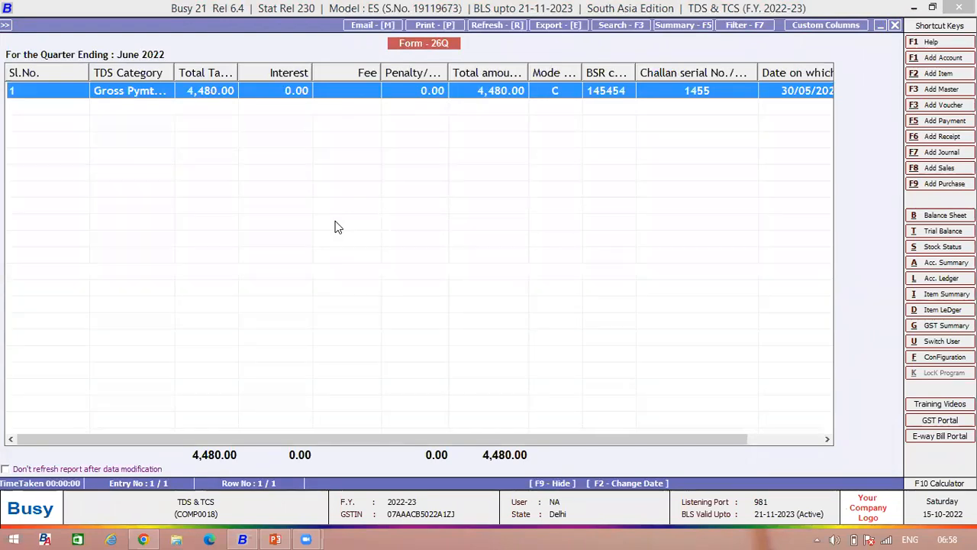
scroll(339, 227, "right", 3)
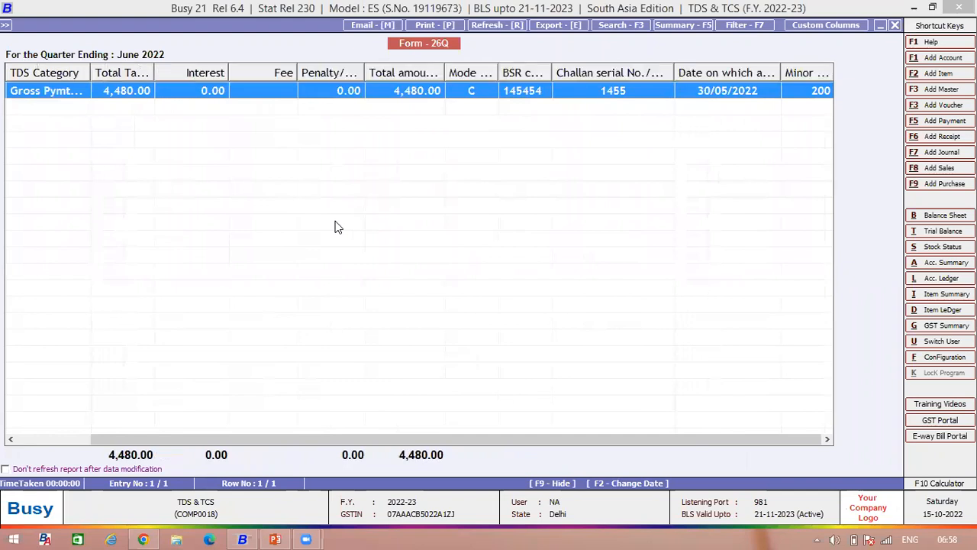
key("Escape")
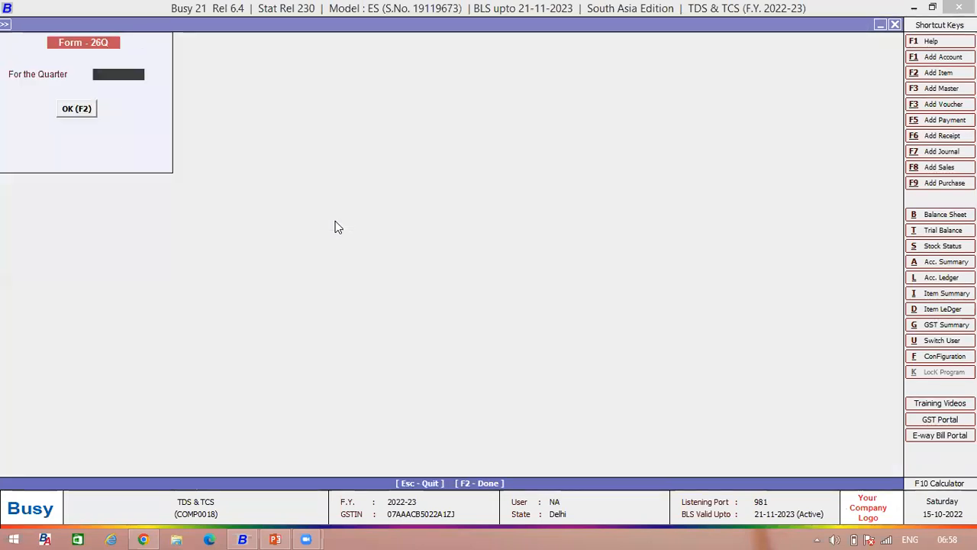
key("Escape")
- View the Form 26Q Annexure for category Gross Pymt./Purc., quarter Ist, with deductee address Y, and close it
left_click(338, 226)
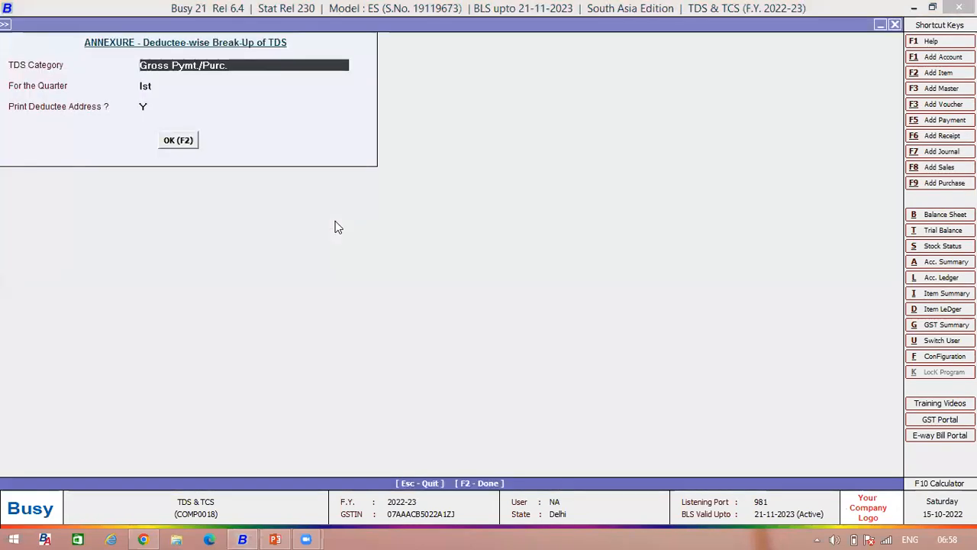
key("Return")
key("Return")
key("Return")
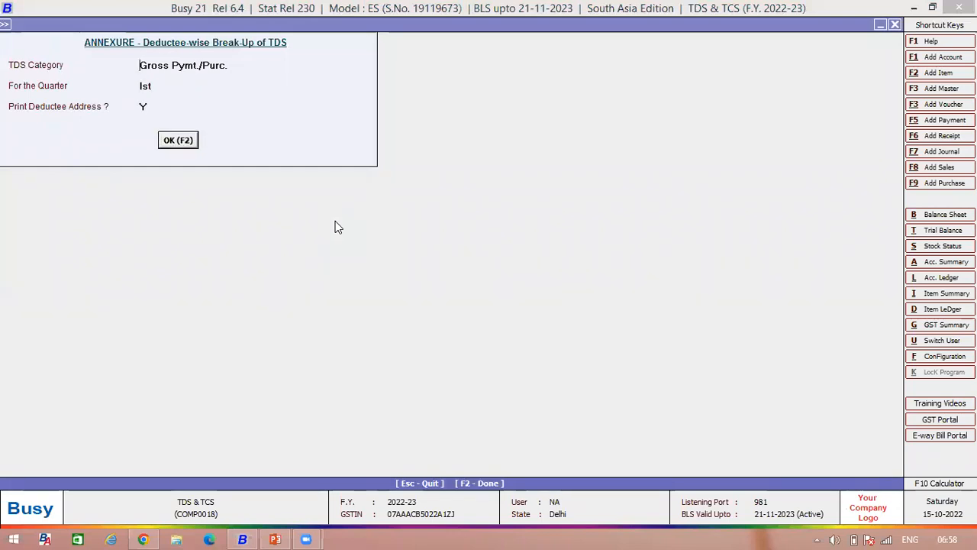
key("F2")
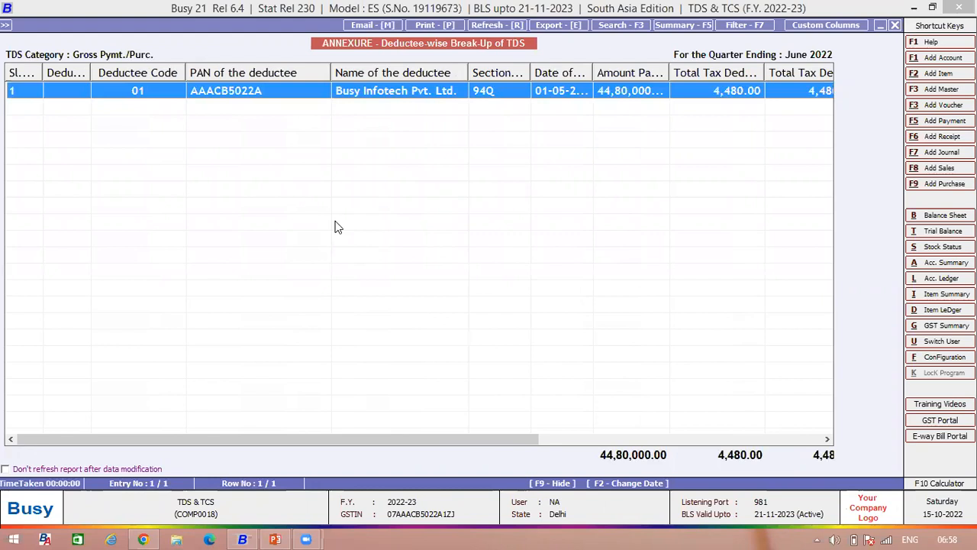
key("Escape")
key("Escape")
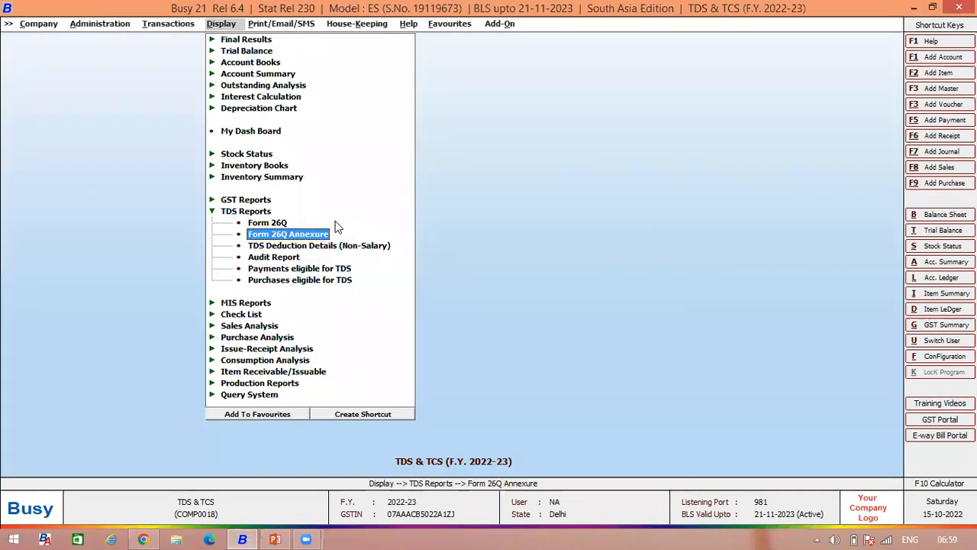
- Generate the TDS Deduction Details (Non-Salary) report for all references from 01-04-2022 to 30-05-2022
key("Down")
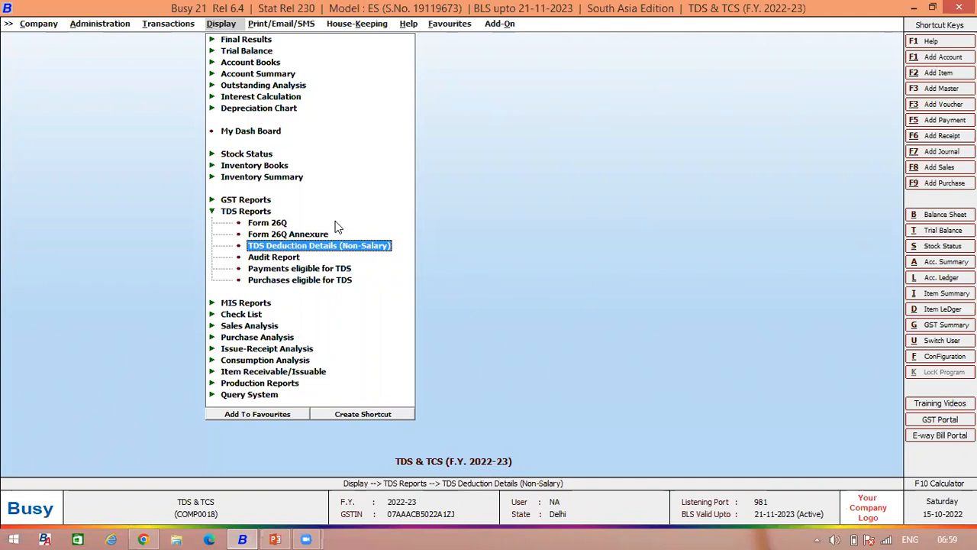
key("Return")
key("Return")
key("Return")
key("Return")
type("01-04")
key("Return")
key("Return")
key("Return")
key("Return")
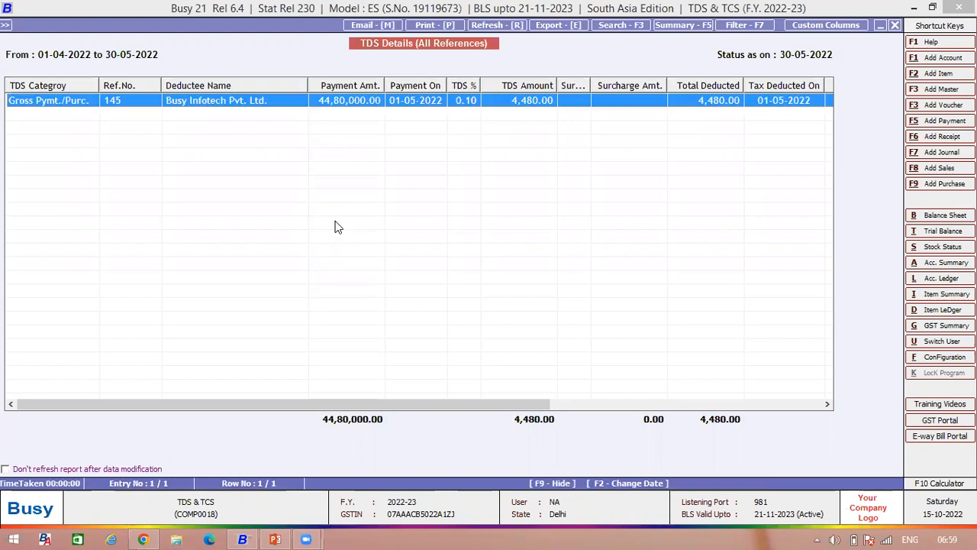
- Examine the deduction and deposit columns of the TDS details report, and close the report
key("Right")
key("Right")
key("Right")
key("Right")
key("Right")
key("Right")
key("Right")
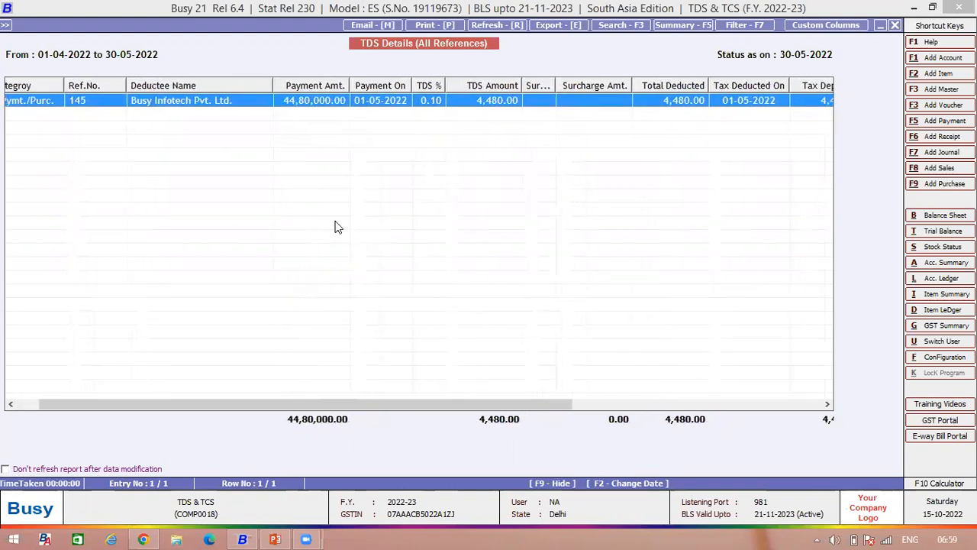
key("Escape")
key("Escape")
key("Escape")
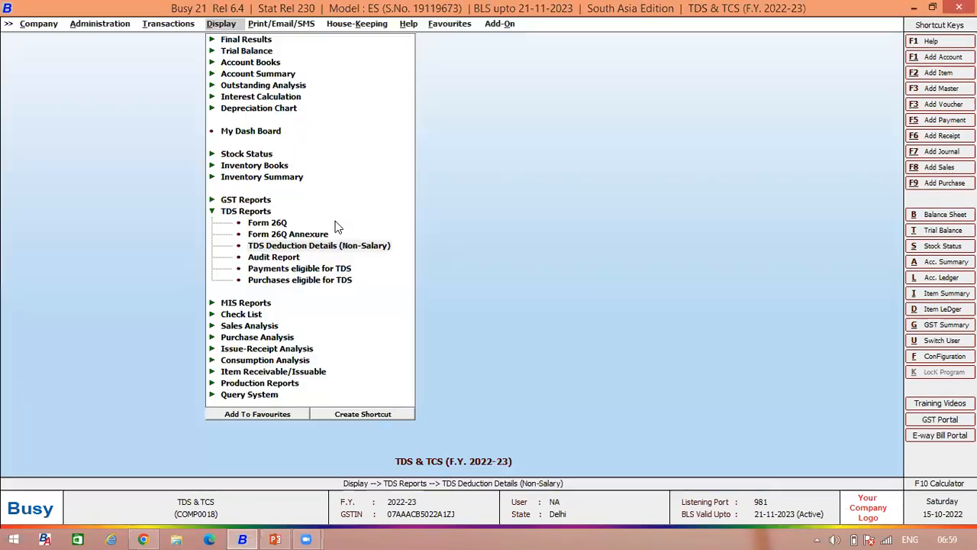
- Generate the TDS Audit Report for 30-05-2022 with TDS under section 194Q excluded
key("Down")
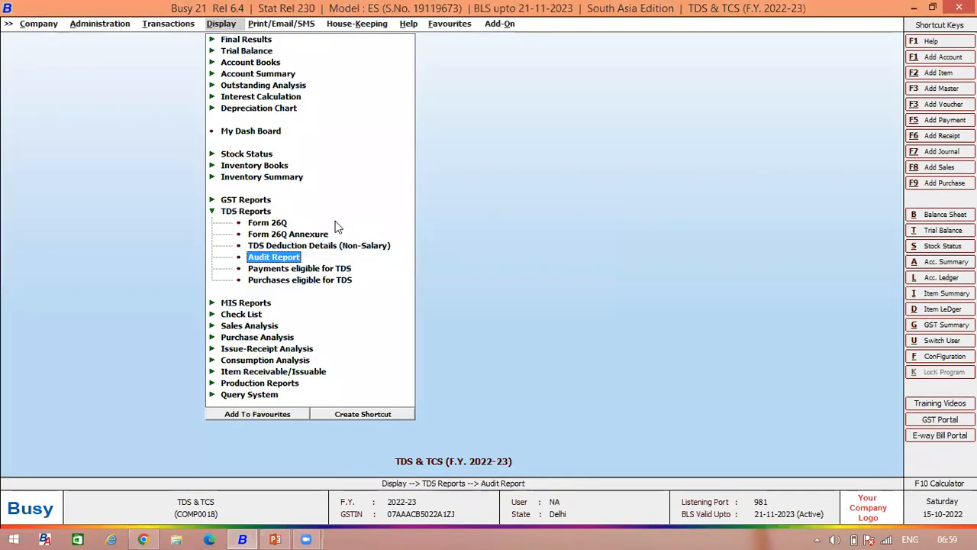
key("Return")
key("Return")
key("Return")
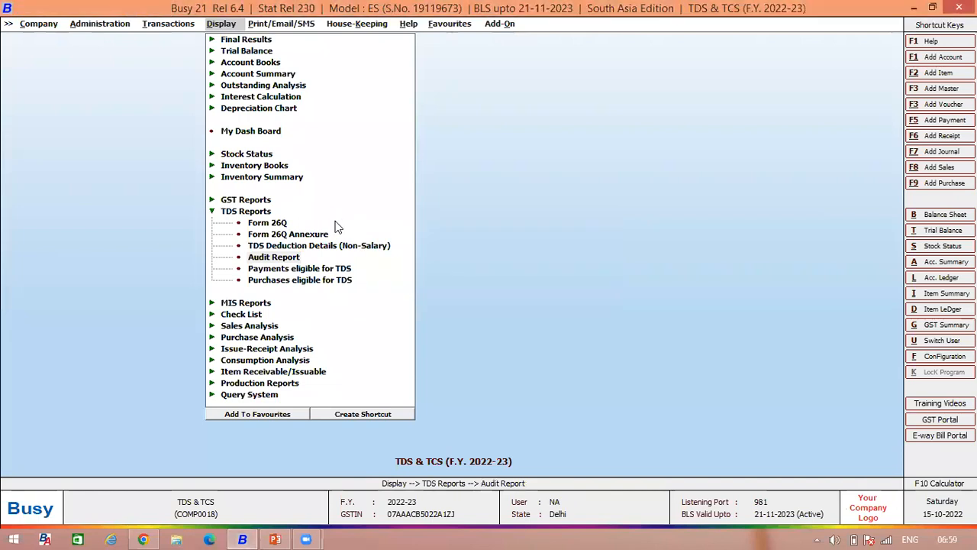
key("Return")
key("Return")
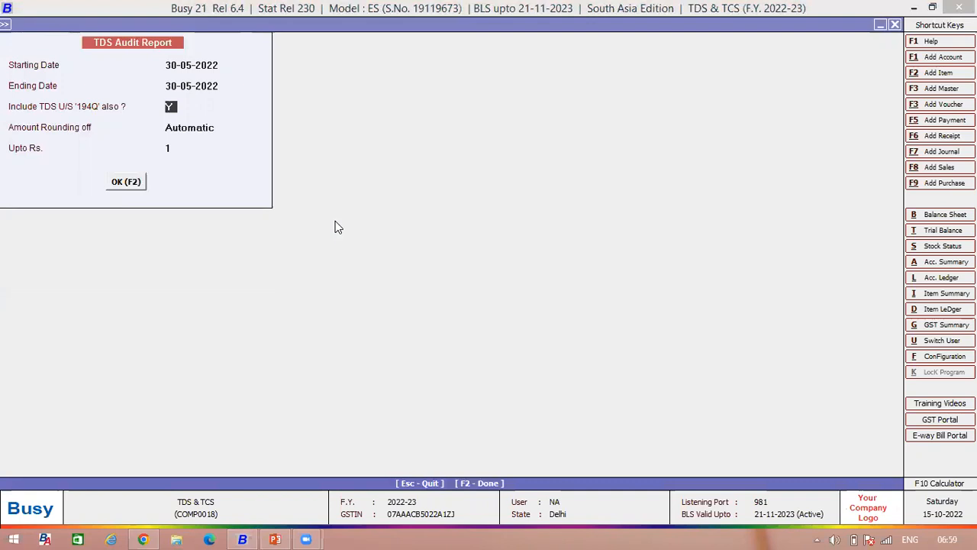
type("N")
key("Return")
key("Return")
key("Return")
key("Return")
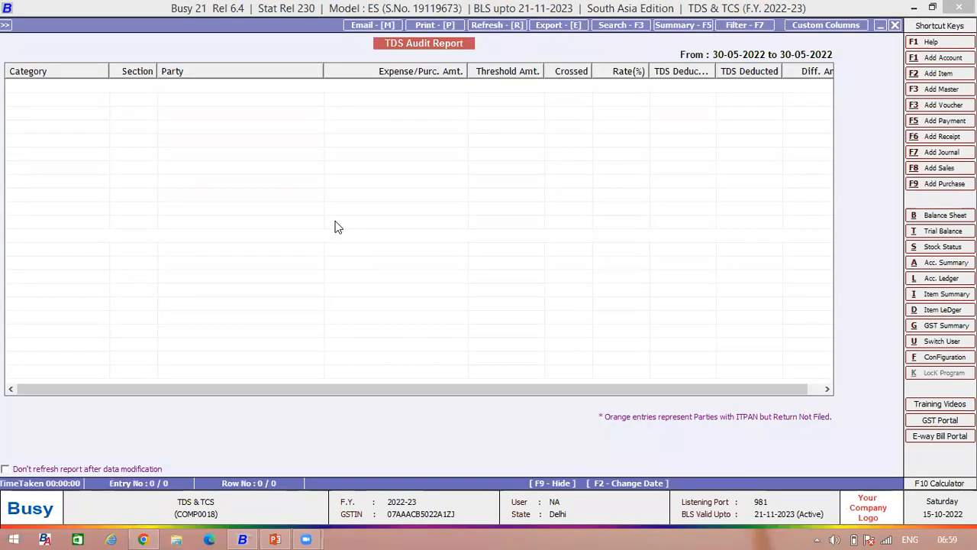
- Rerun the TDS Audit Report for 30-05-2022 with TDS under section 194Q included
key("Escape")
key("Return")
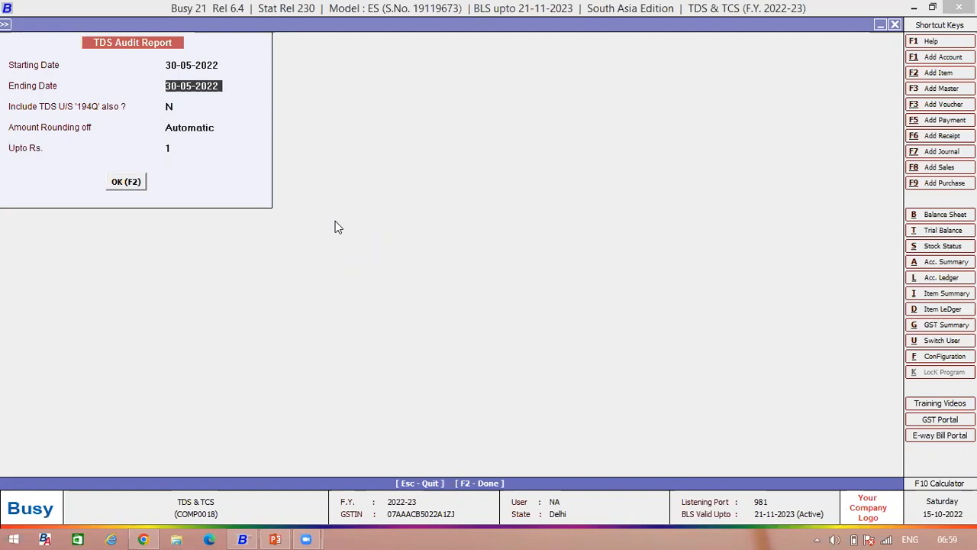
key("Return")
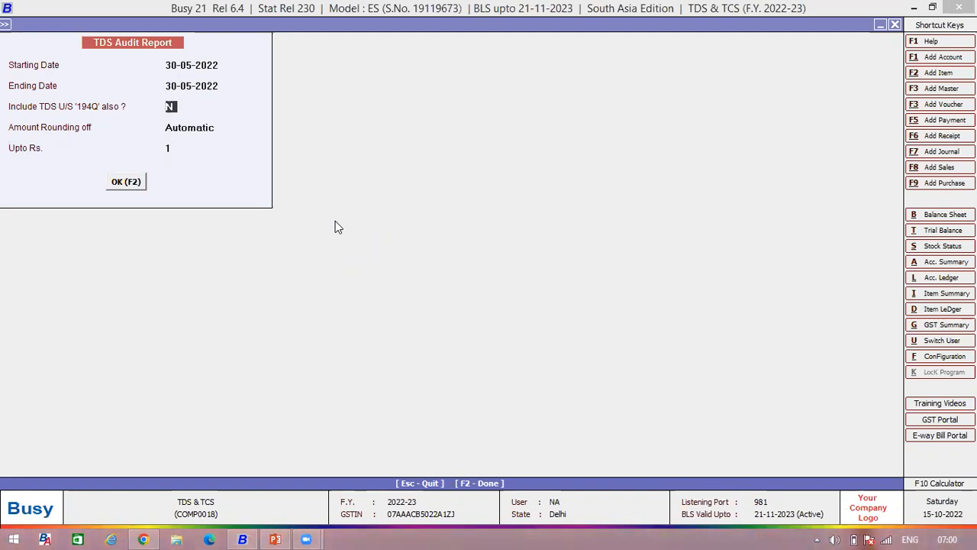
key("y")
key("Return")
key("Return")
key("Return")
key("Return")
- Rerun the TDS Audit Report with starting date 01-05-2022, examine its threshold, deduction and difference columns, and close it
key("Escape")
key("Up")
type("01")
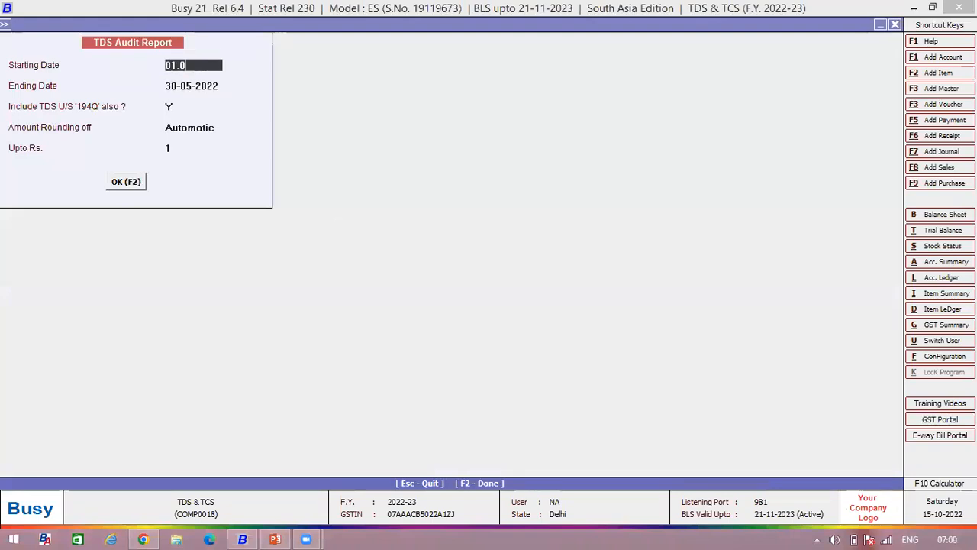
key("Return")
key("Return")
key("Return")
key("Return")
key("Return")
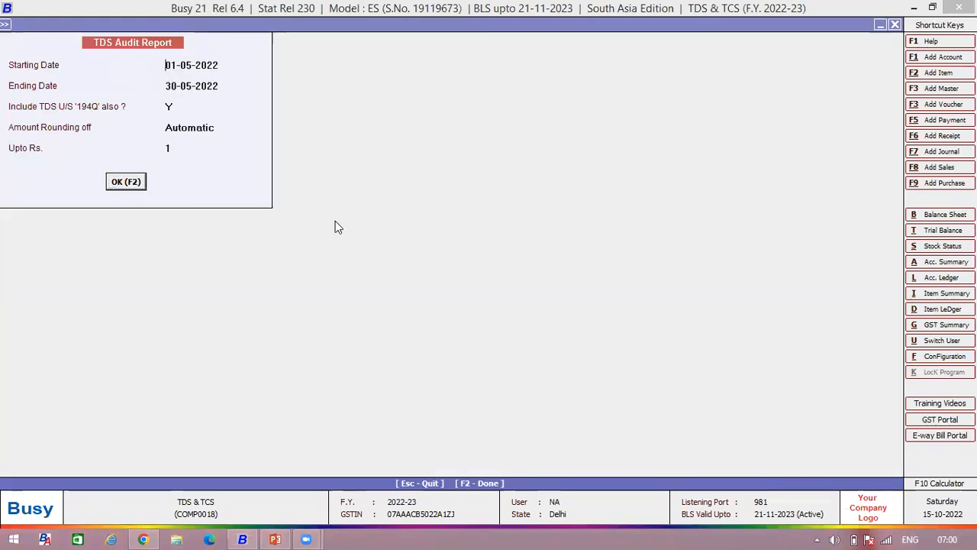
key("Return")
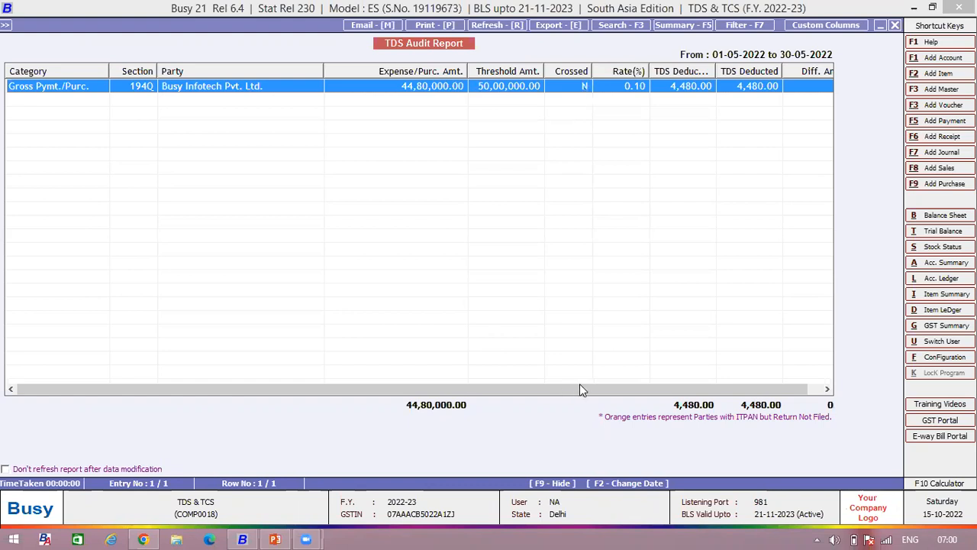
scroll(632, 163, "right", 1)
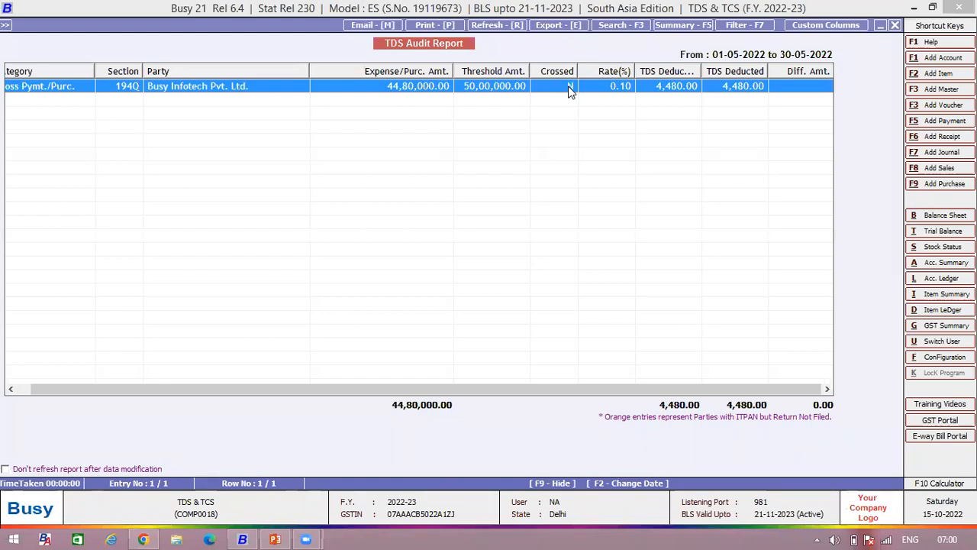
key("Escape")
key("Escape")
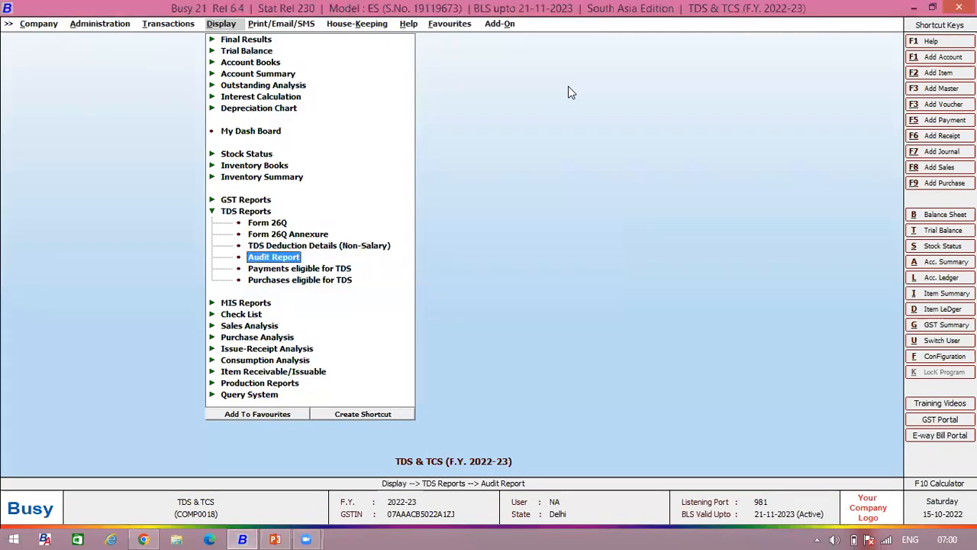
- Start a new payment voucher in the Main series dated 01-05-2022 with GST nature Not Applicable
key("Down")
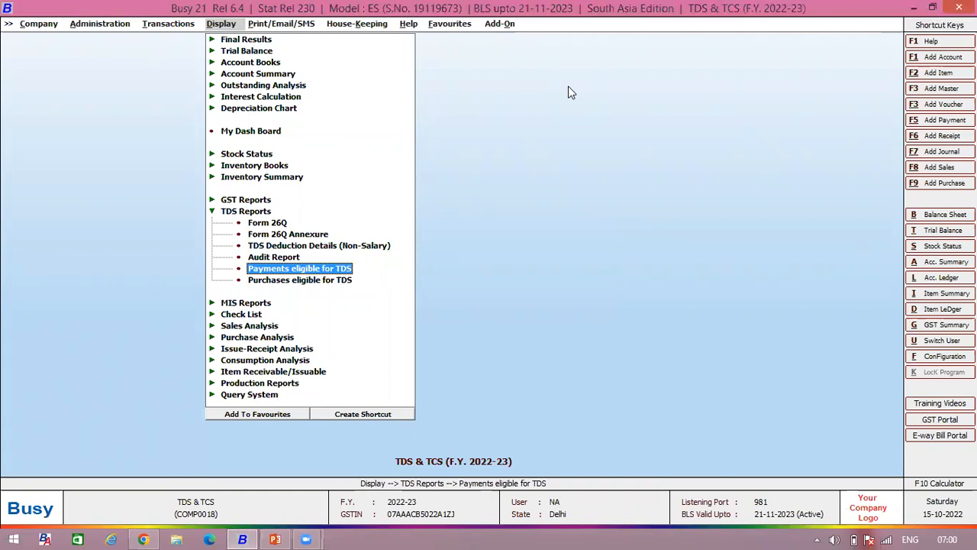
key("Left")
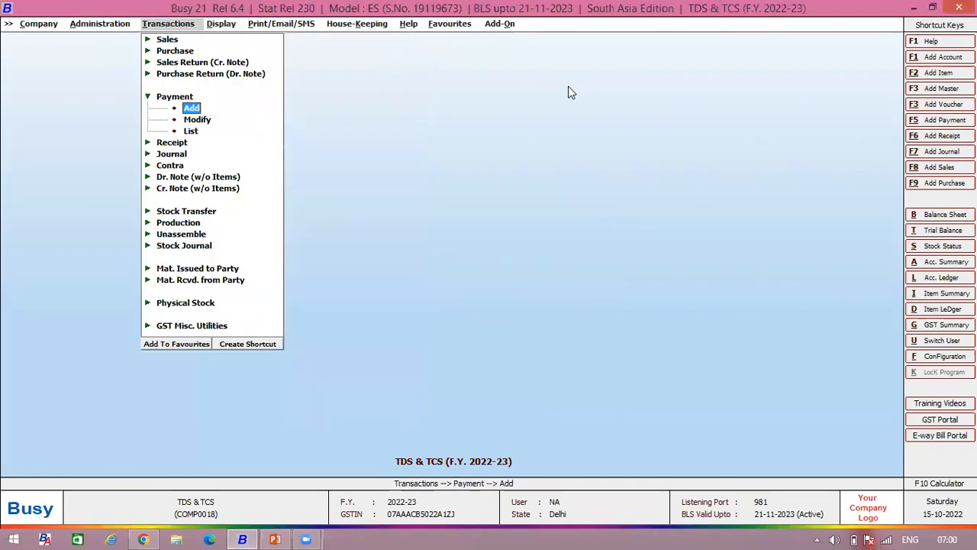
key("Down")
key("Up")
key("Return")
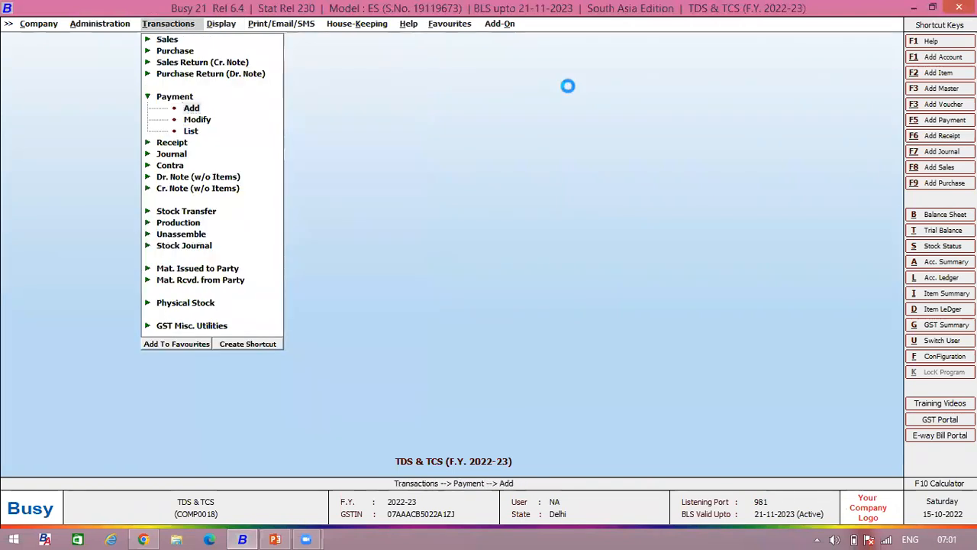
key("Return")
type("0")
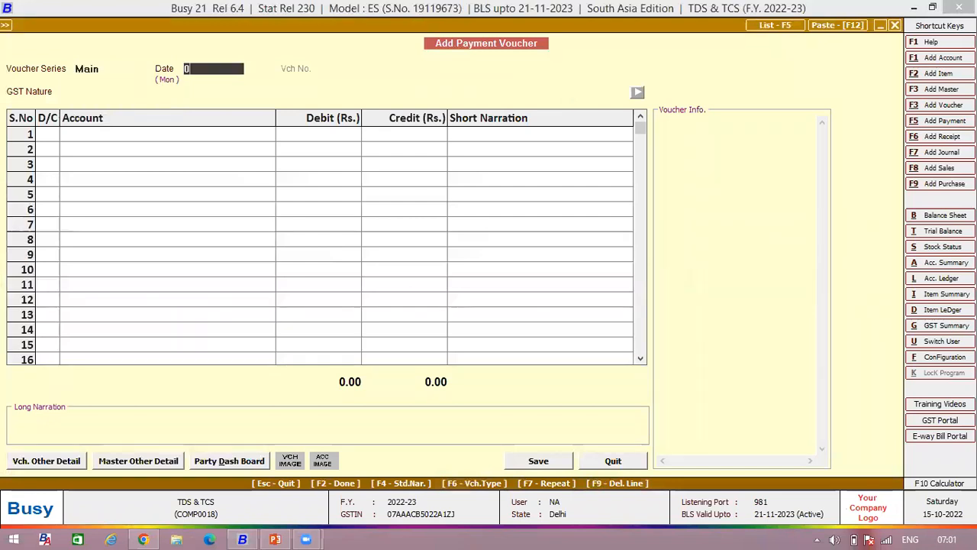
type("1-05")
key("Return")
key("Return")
key("Return")
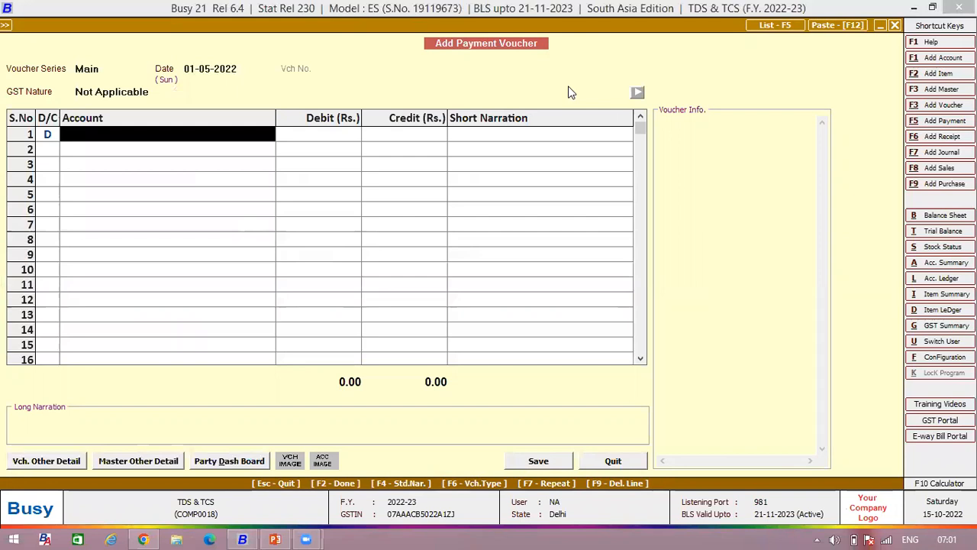
- Debit Busy Infotech Pvt. Ltd. with Rs. 51,00,000 and credit the same amount to the Hdfc account
type("busy")
key("Return")
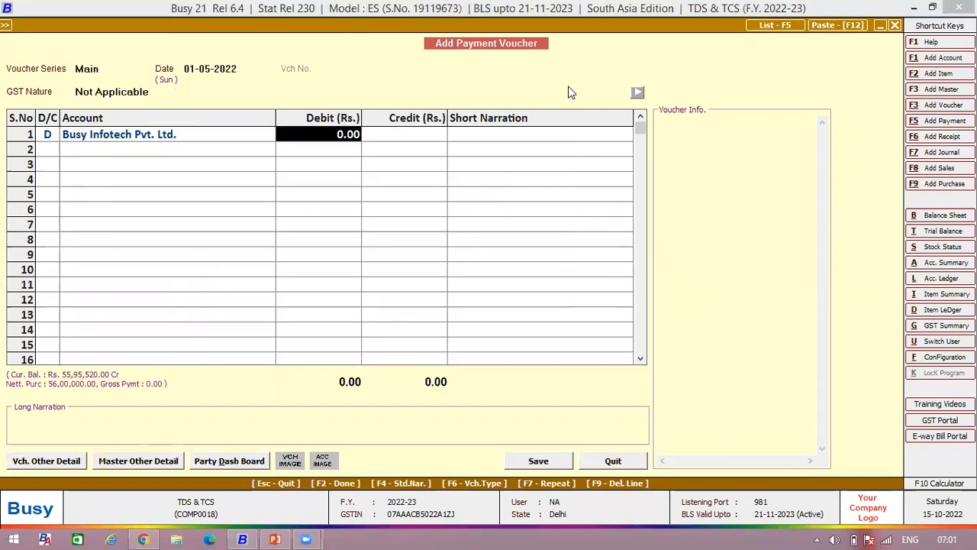
type("51,00,0")
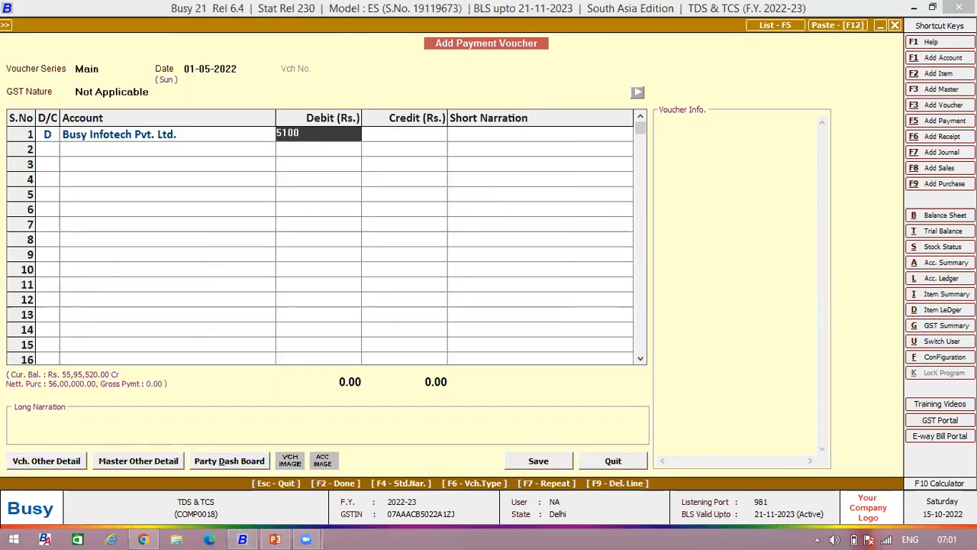
type("00")
key("Return")
key("Return")
key("Return")
type("hdfc")
key("Return")
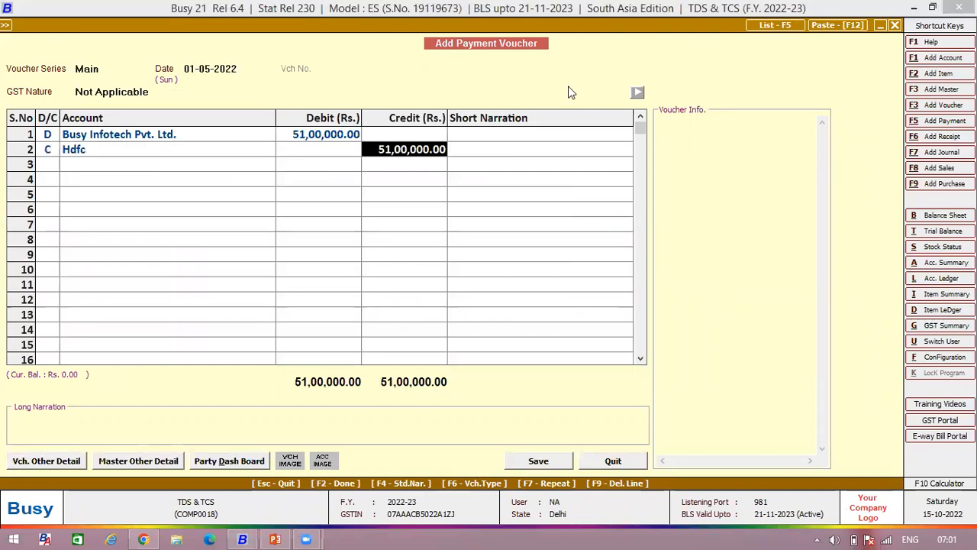
- Save the payment voucher without applying TDS, and close the voucher entry form
left_click(539, 458)
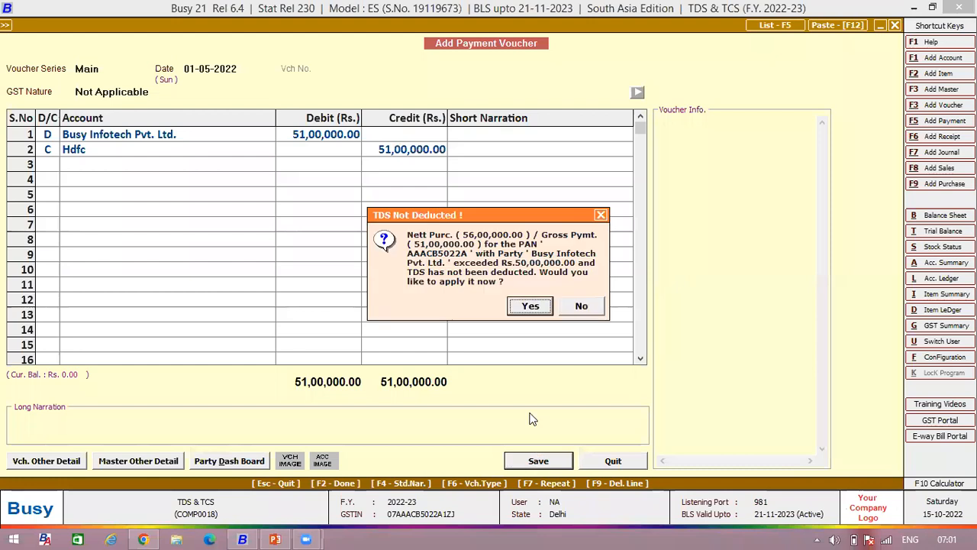
left_click(582, 307)
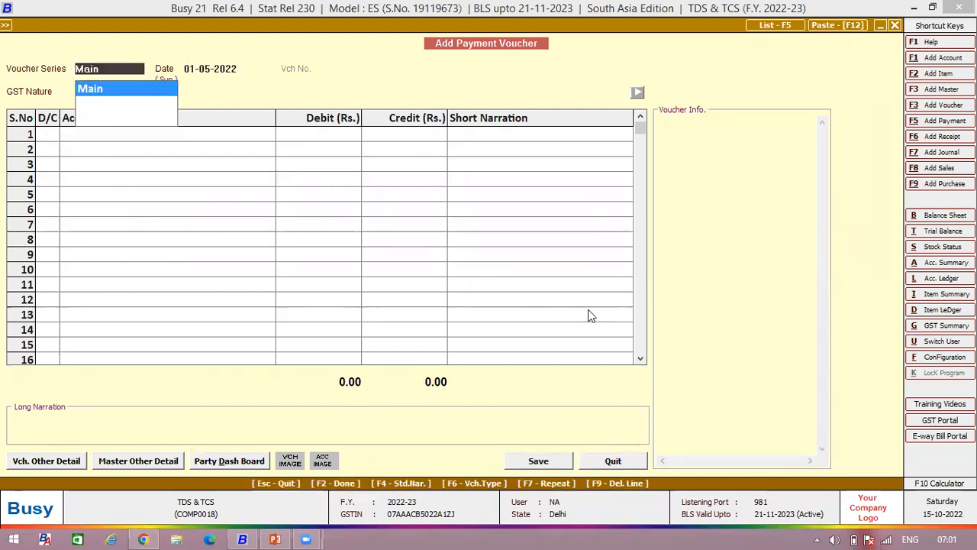
key("Escape")
key("Escape")
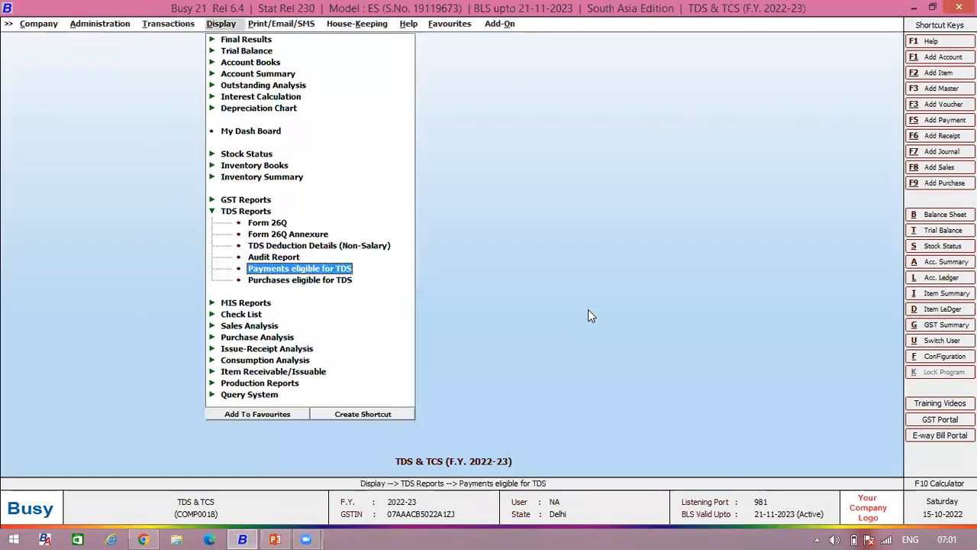
- Generate the Payments eligible for TDS report from 01-05-2022 to 30-05-2022, examine its eligible payment and TDS columns, and close it
key("Return")
key("Return")
key("Up")
type("01-05")
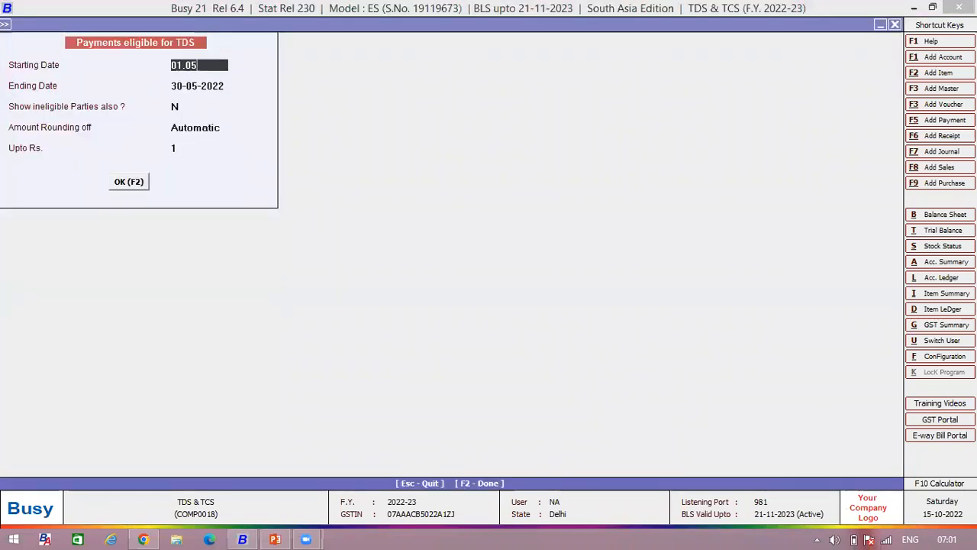
key("Return")
key("Return")
key("Return")
key("Return")
key("Return")
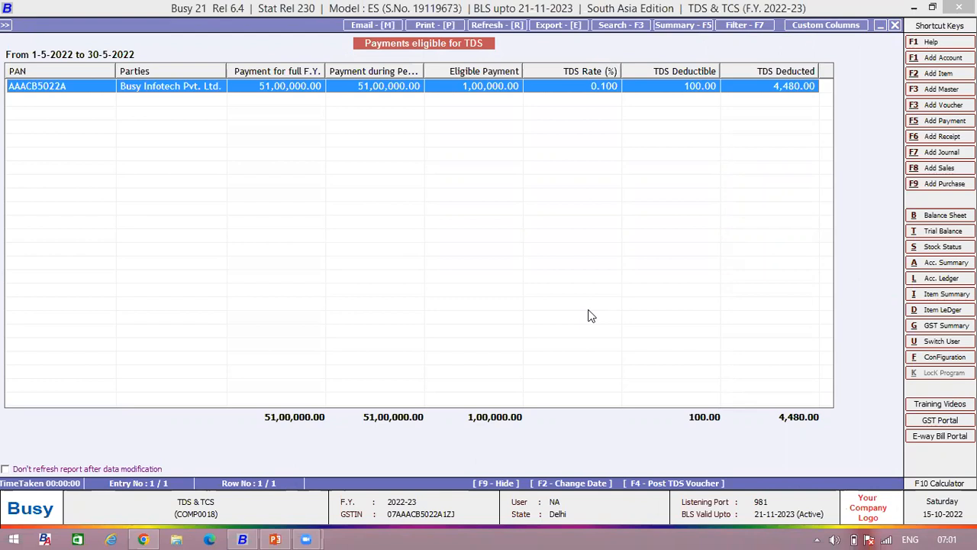
key("Escape")
key("Escape")
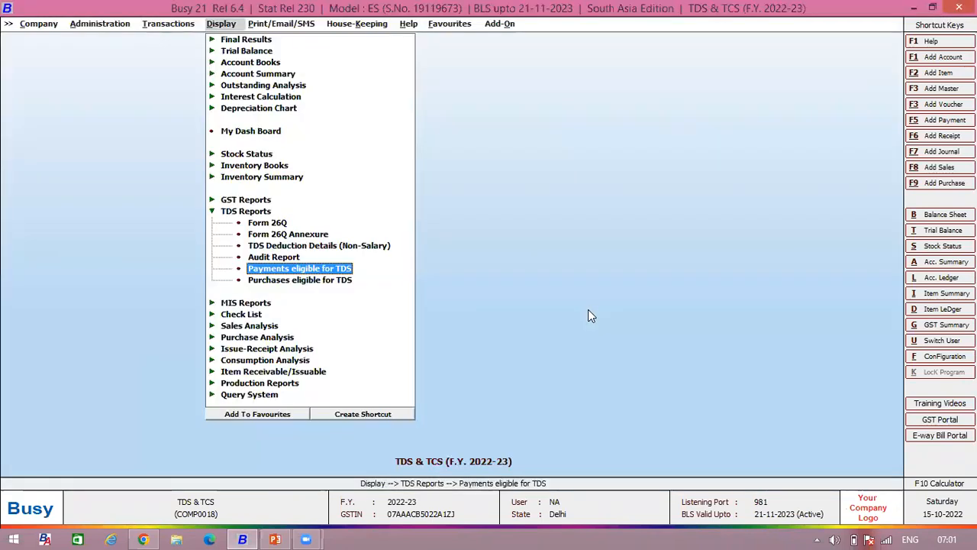
key("Down")
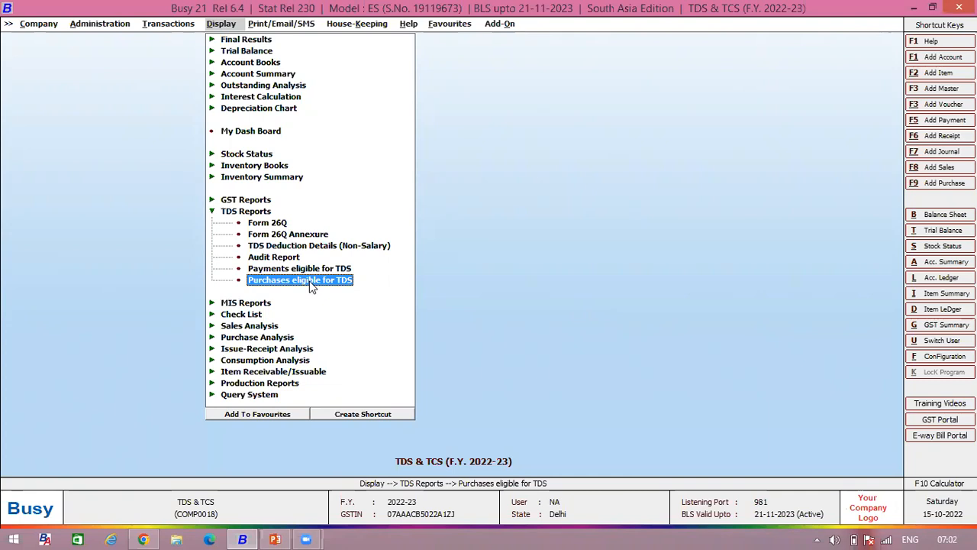
key("Left")
key("Right")
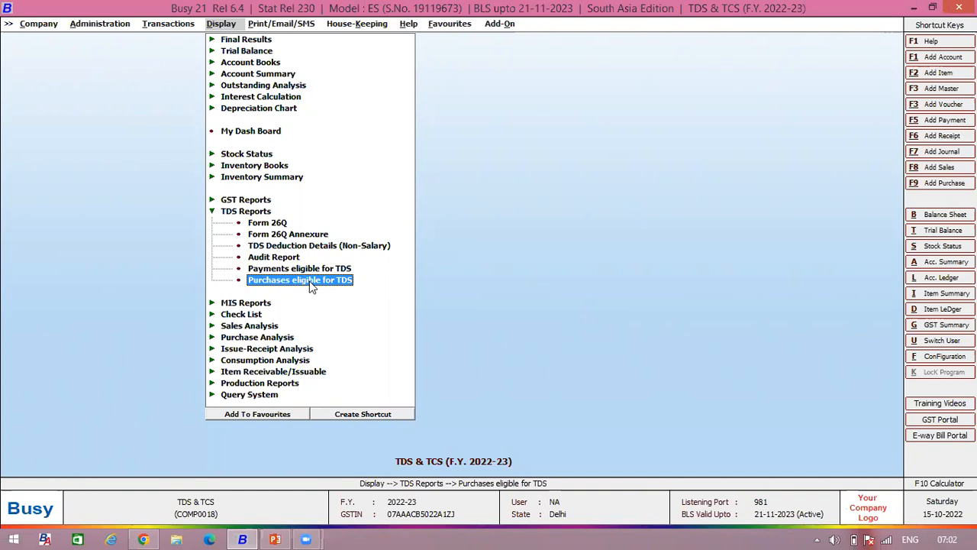
- Open the printing options of Form 26Q among the printable TDS reports
key("Right")
key("Down")
key("Down")
key("Down")
key("Down")
key("Down")
key("Down")
key("Down")
key("Down")
key("Down")
key("Down")
key("Down")
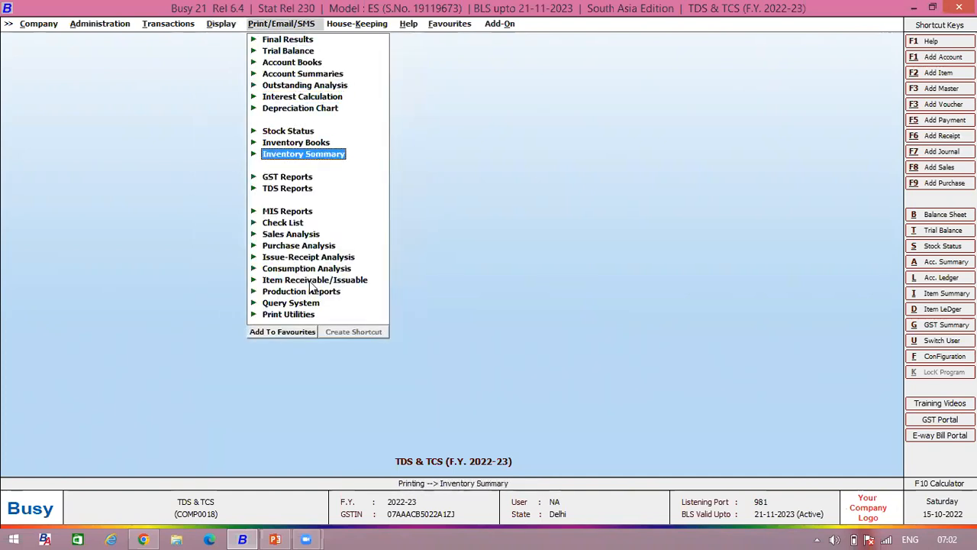
key("Return")
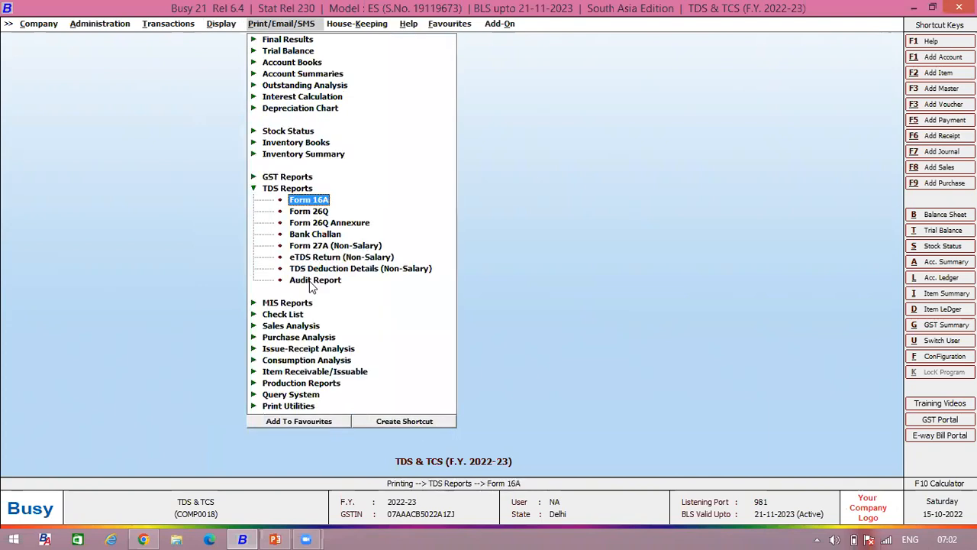
key("Down")
key("Return")
key("Escape")
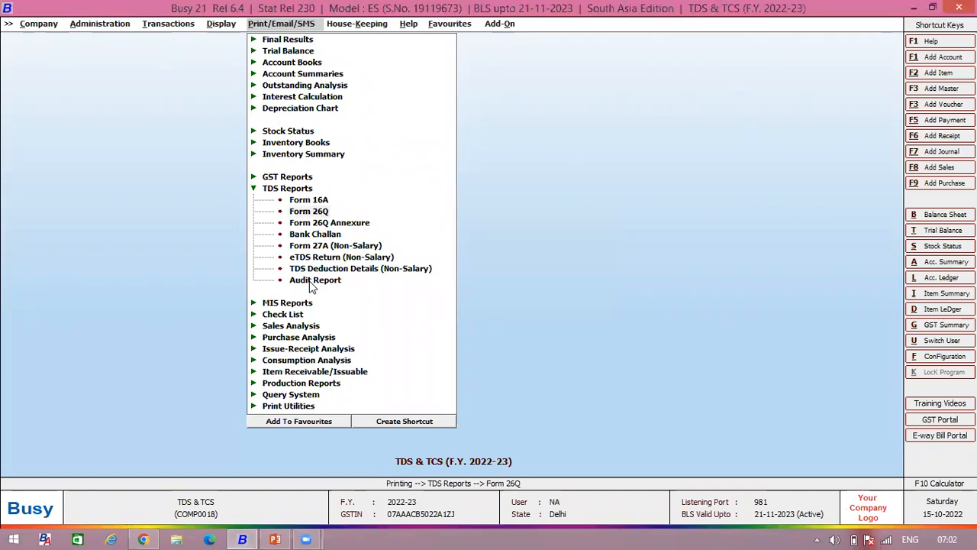
key("Return")
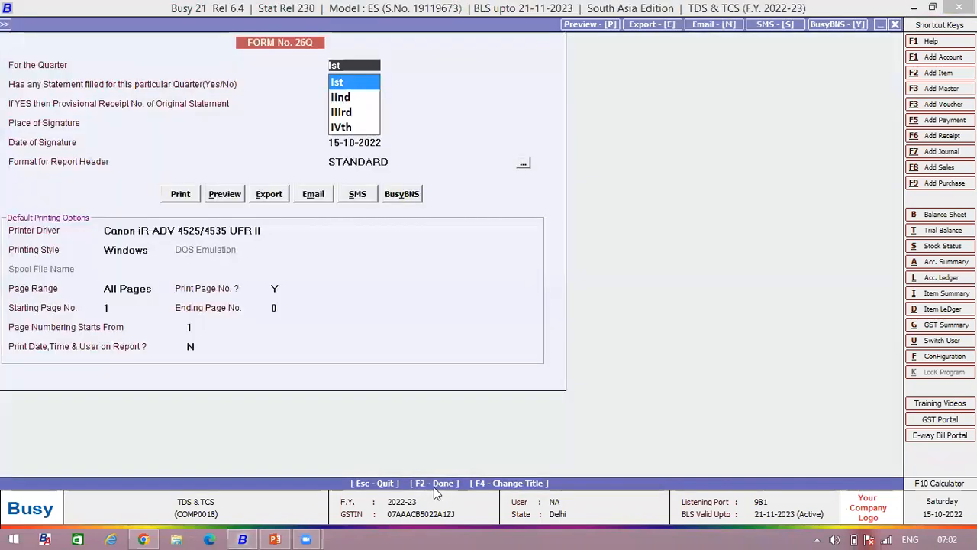
- Preview Form 26Q for the Ist quarter with signature date 15-10-2022, examine both pages, and close it
key("Return")
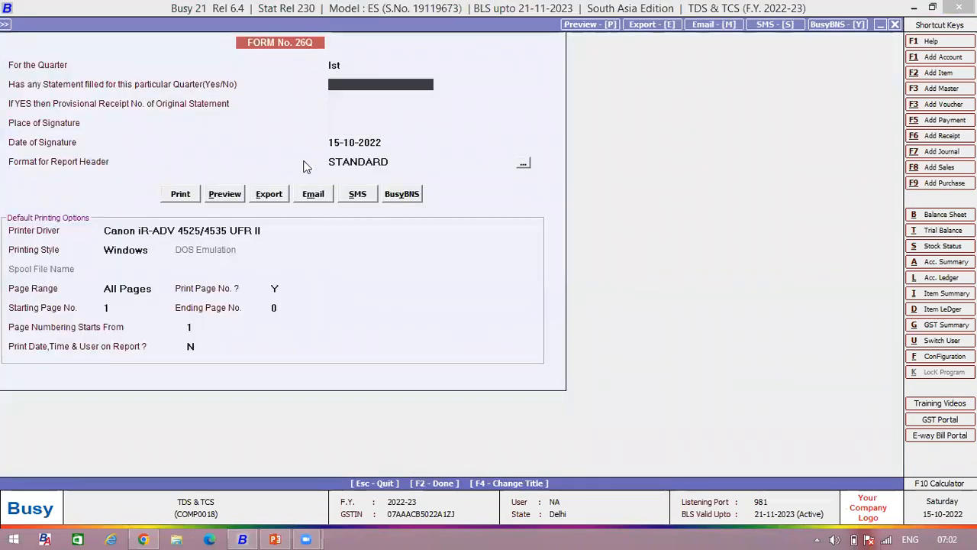
key("Return")
key("Return")
key("Return")
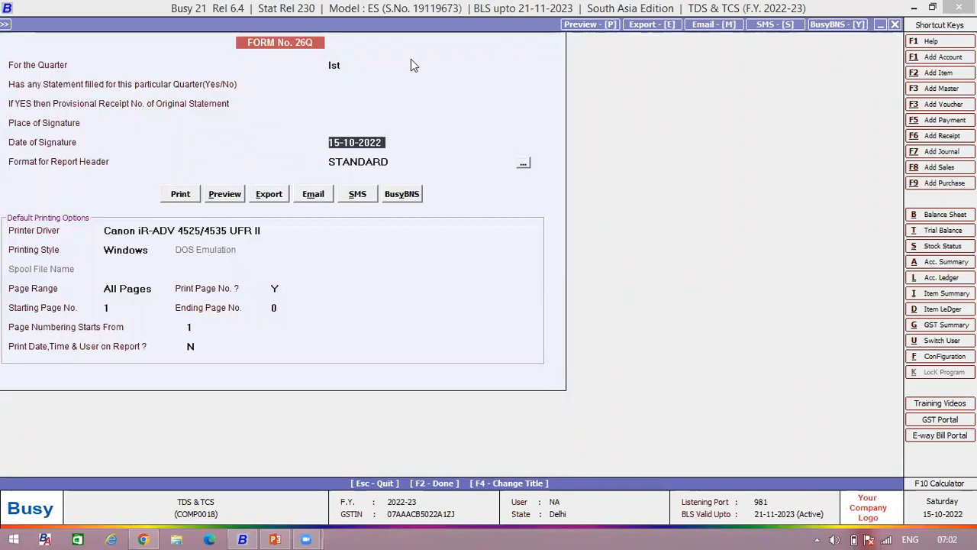
left_click(223, 195)
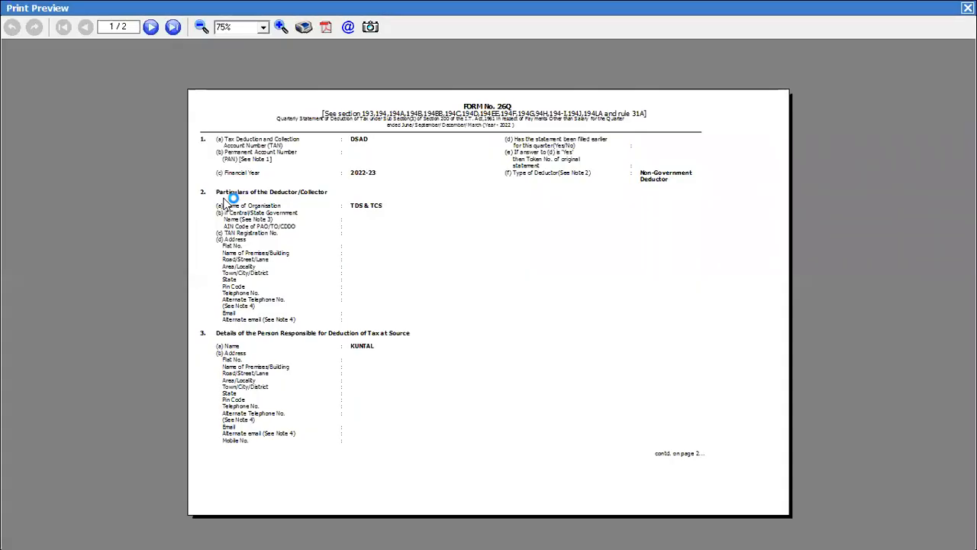
left_click(150, 32)
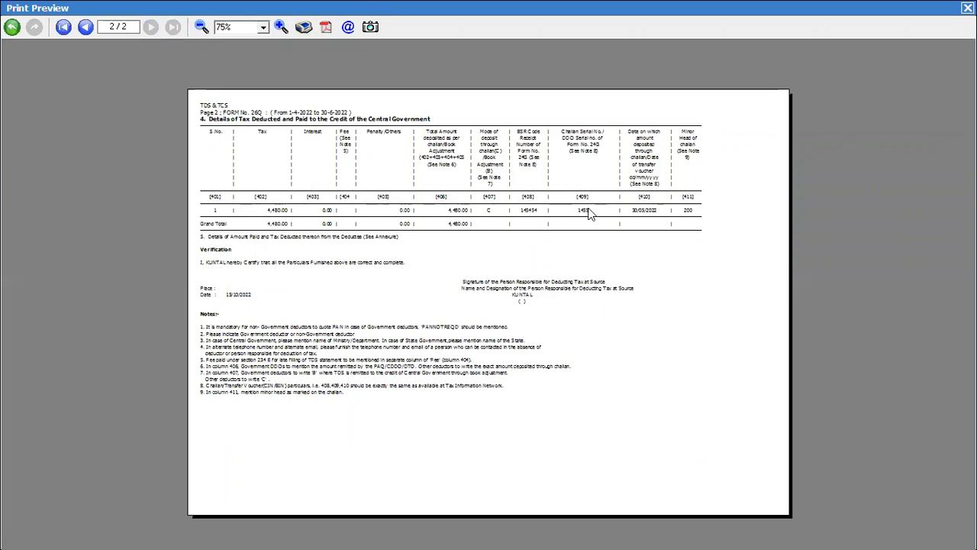
key("Escape")
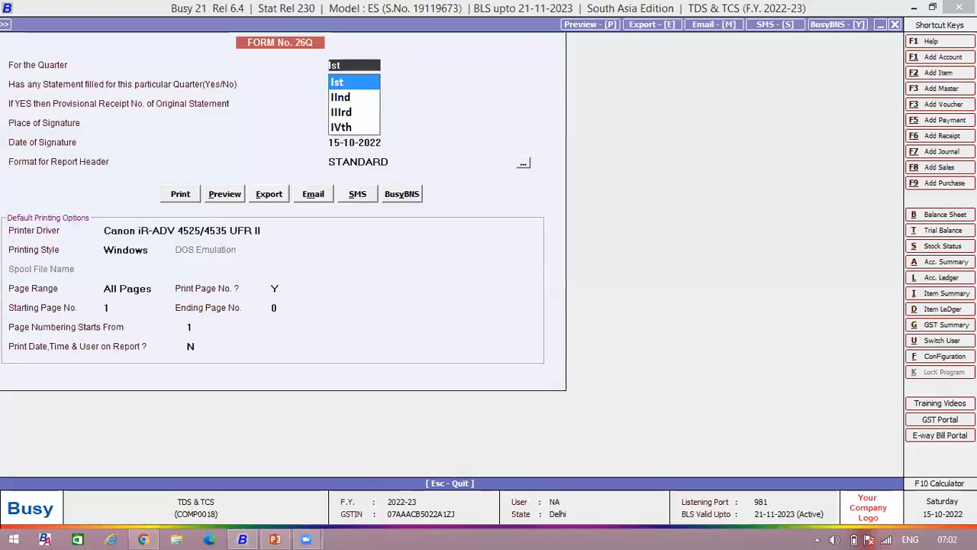
key("Escape")
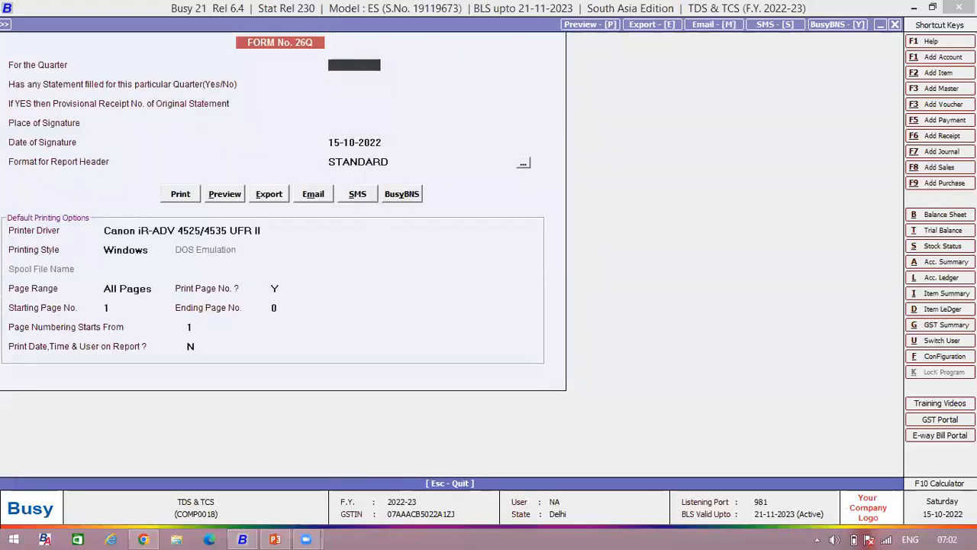
key("Escape")
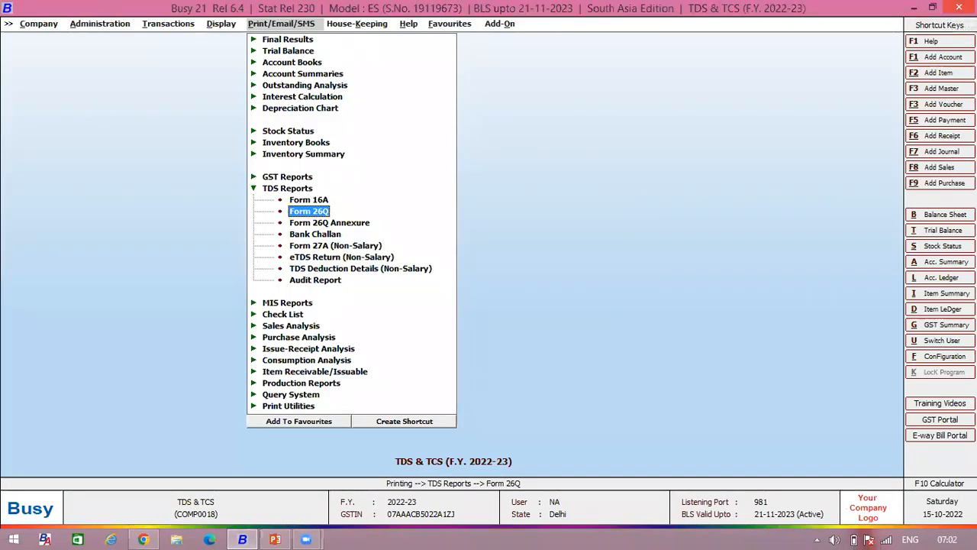
- Preview the Form 26Q Annexure for the Ist quarter without party addresses, examine both pages, and close it
key("Down")
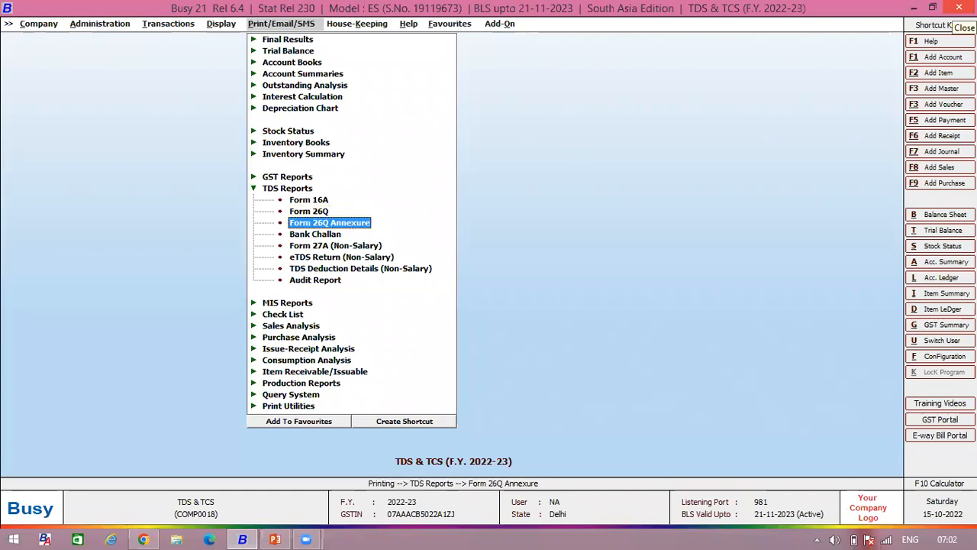
key("Return")
key("Return")
key("Return")
key("Return")
key("Return")
key("Return")
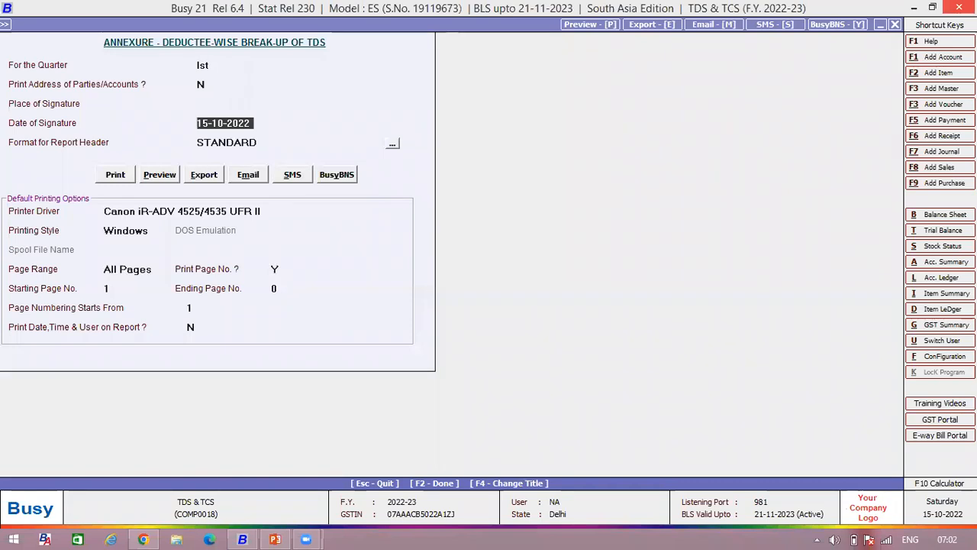
left_click(155, 178)
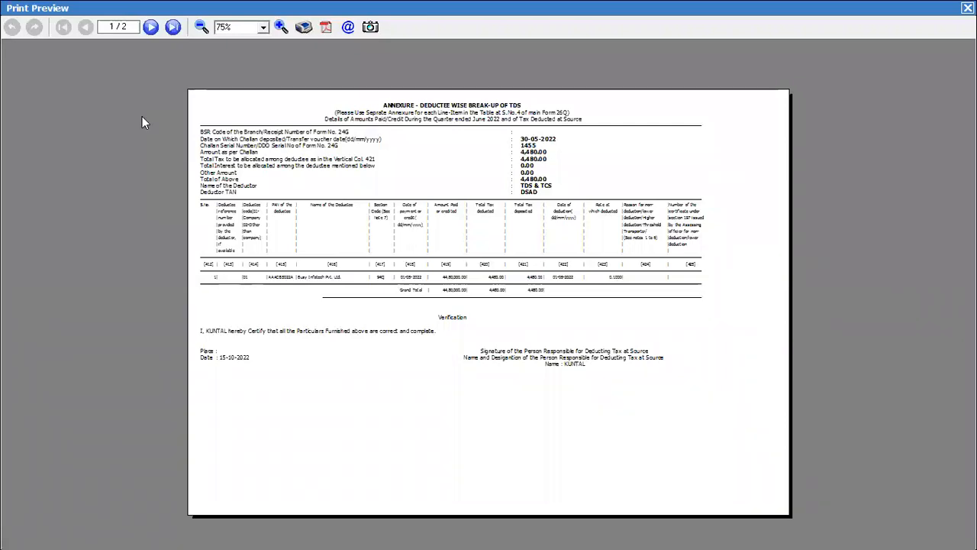
left_click(151, 26)
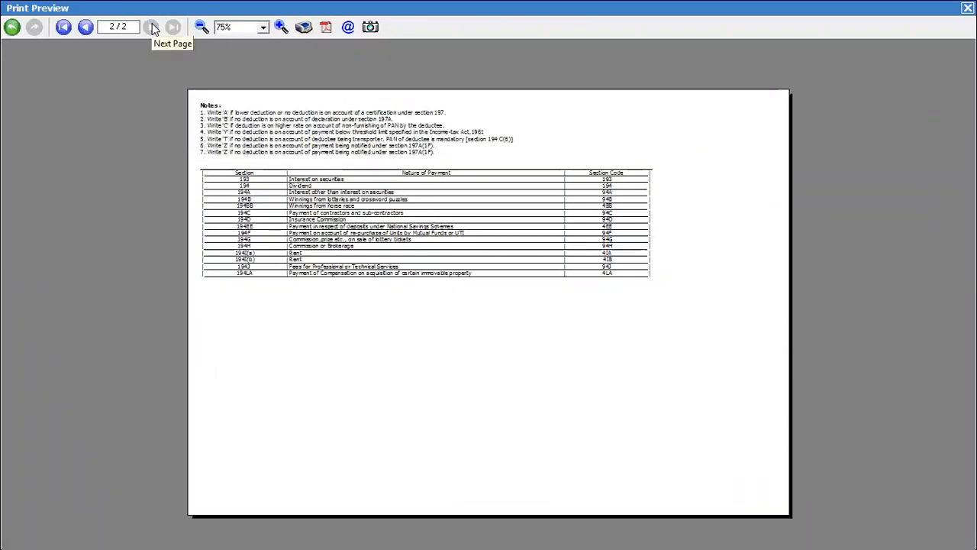
left_click(64, 27)
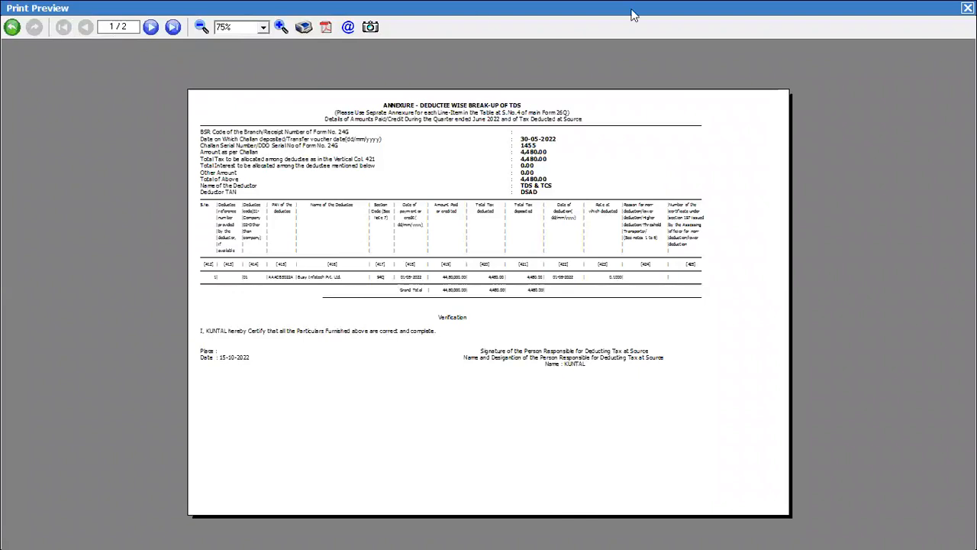
left_click(968, 8)
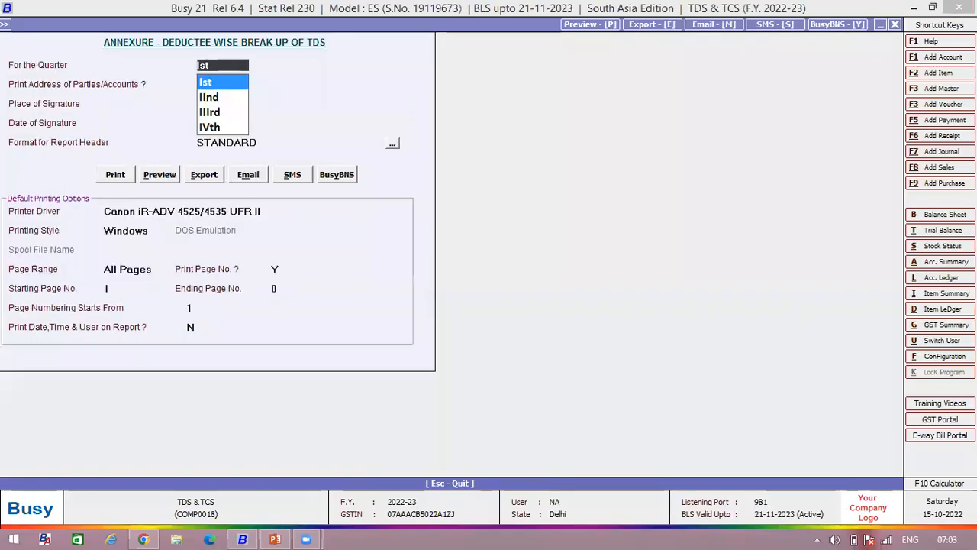
key("Escape")
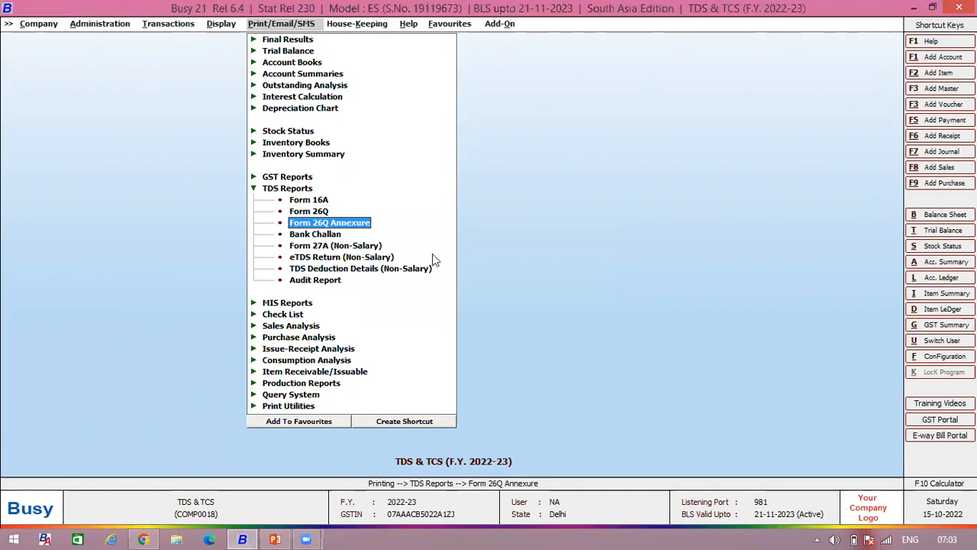
- Open the non-salary eTDS Return options, examine the return file's path and name, and close them
left_click(315, 258)
left_click(315, 262)
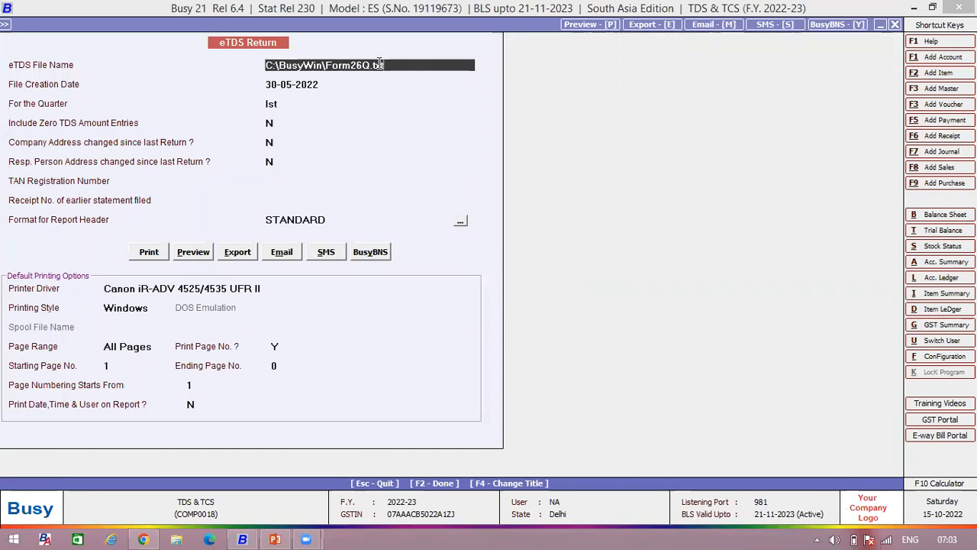
left_click_drag(384, 65, 346, 65)
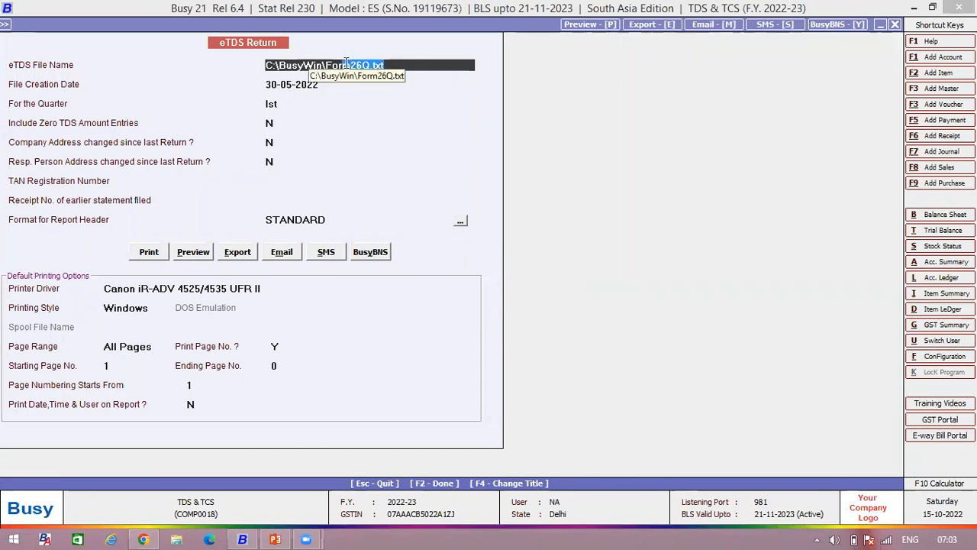
key("Escape")
key("Escape")
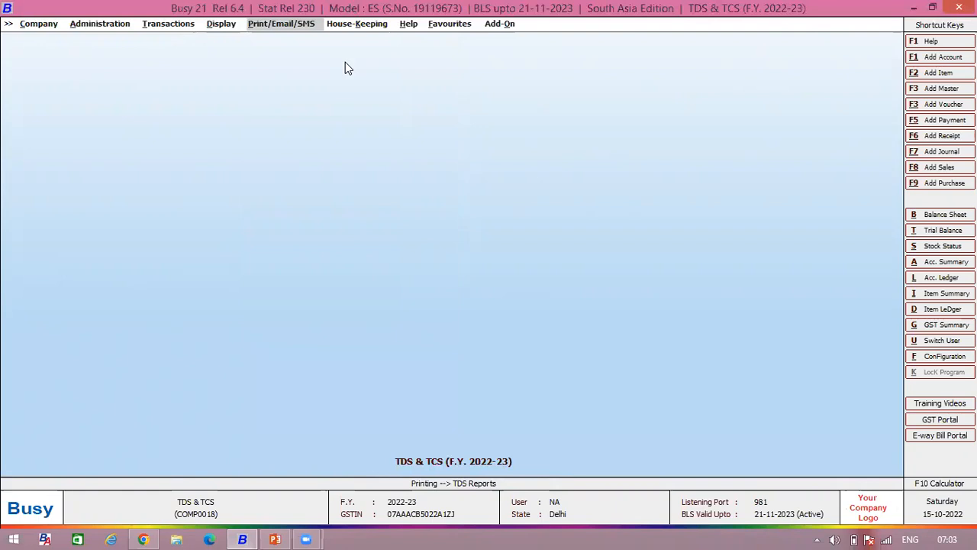
- Open the TDS/TCS section of the company's Features / Options configuration
key("Left")
key("Left")
key("Left")
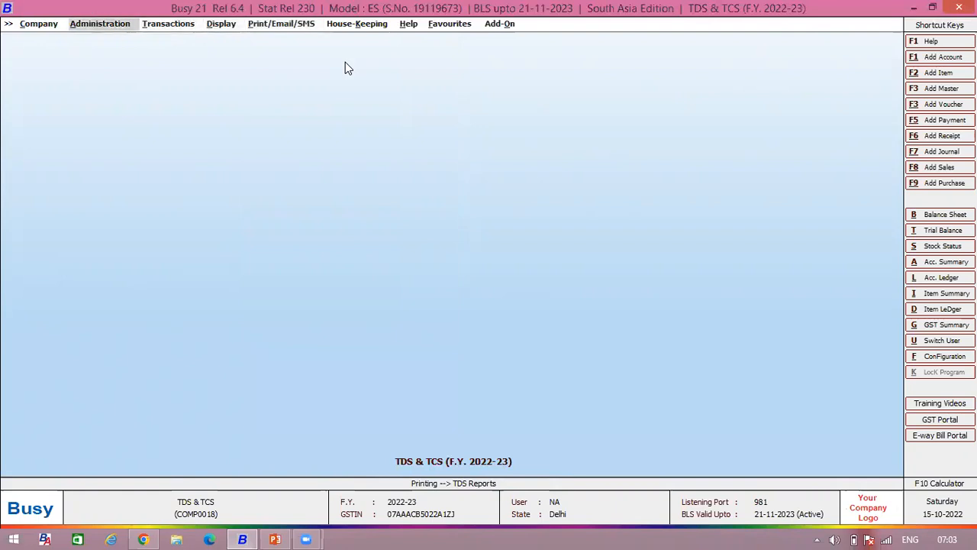
key("Return")
key("Down")
key("Down")
key("Down")
key("Down")
key("Up")
key("Return")
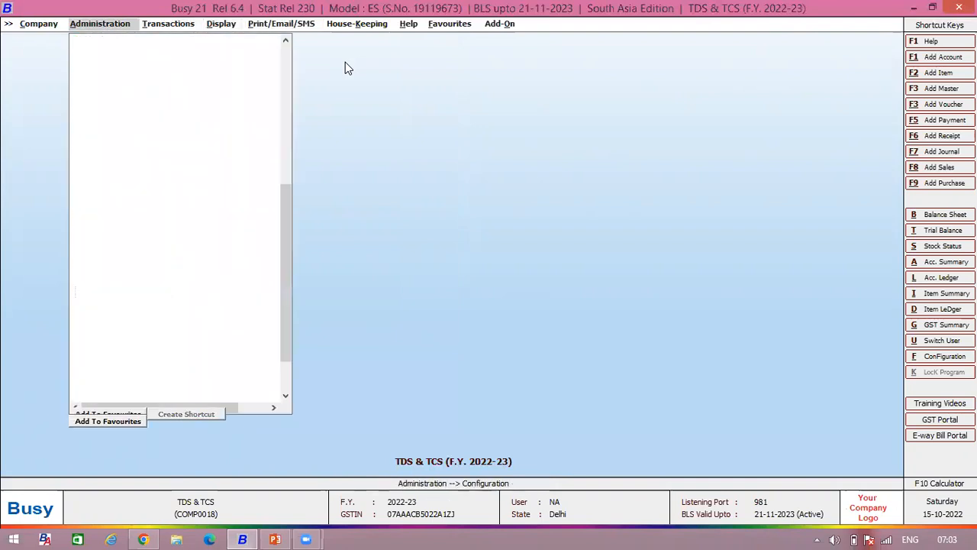
key("Return")
key("Down")
key("Down")
key("Down")
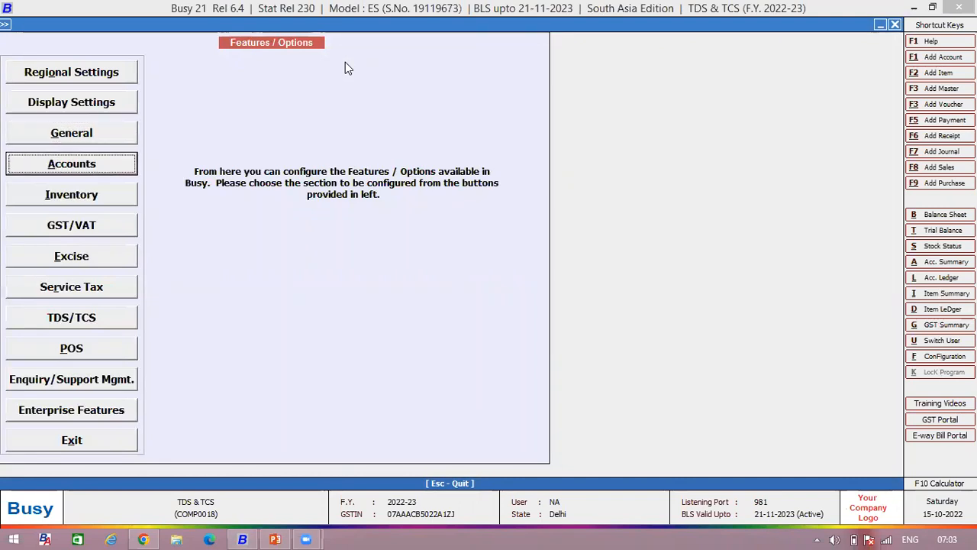
key("Down")
key("Down")
key("Down")
key("Down")
key("Down")
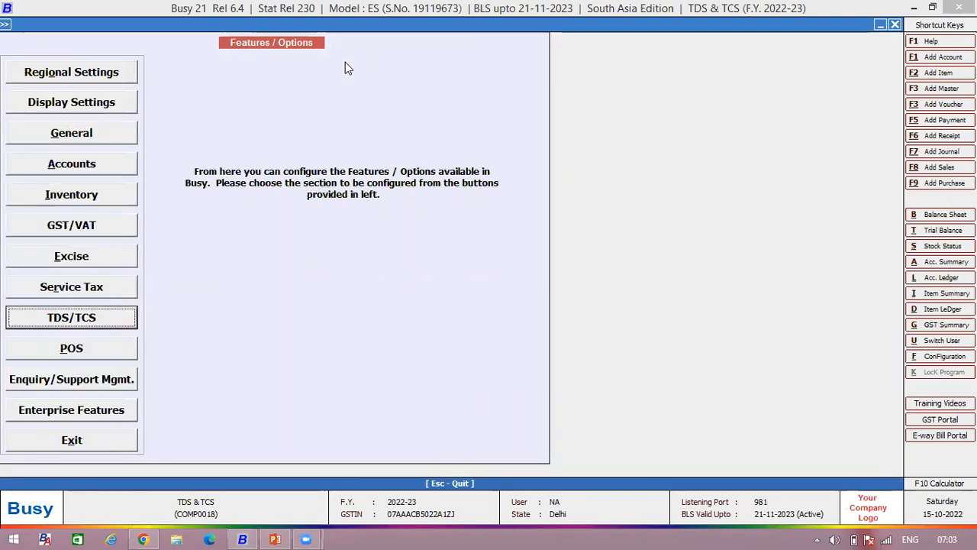
key("Return")
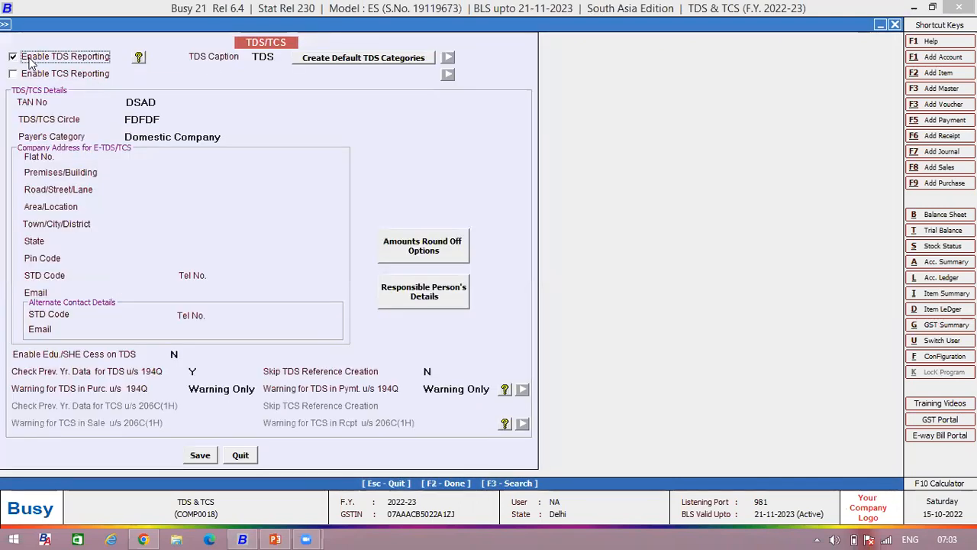
- Disable TDS reporting, enable TCS reporting, and search the settings for 206
left_click(28, 58)
left_click(20, 75)
left_click(20, 77)
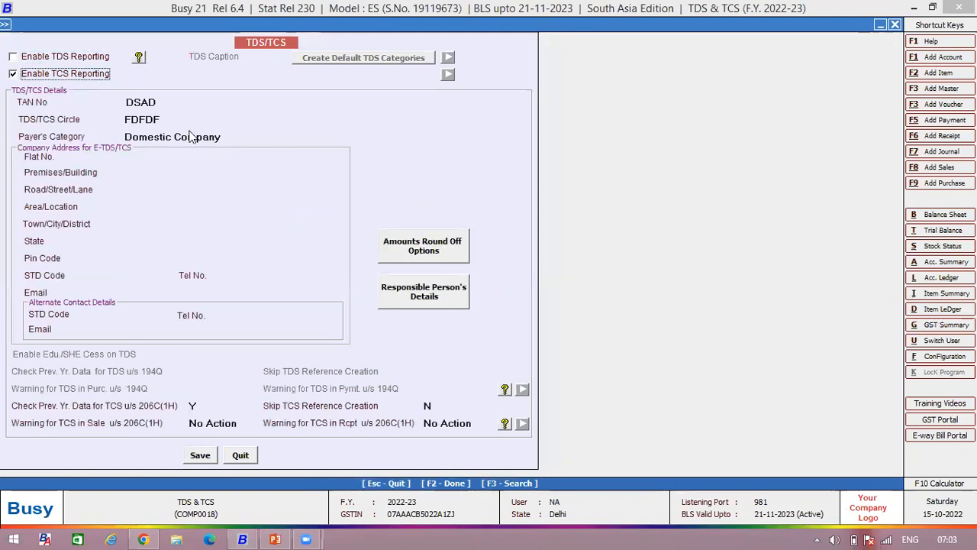
left_click(200, 406)
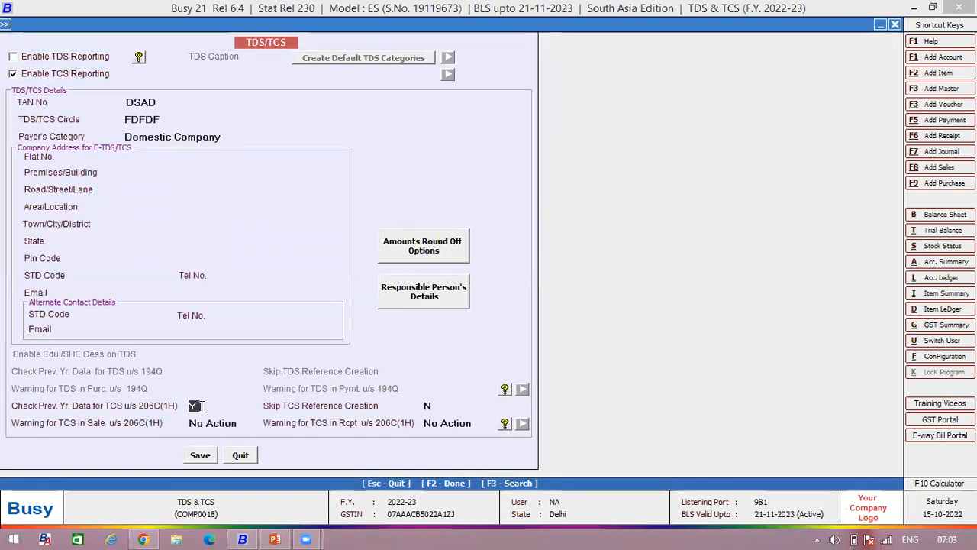
key("F3")
type("206")
key("Return")
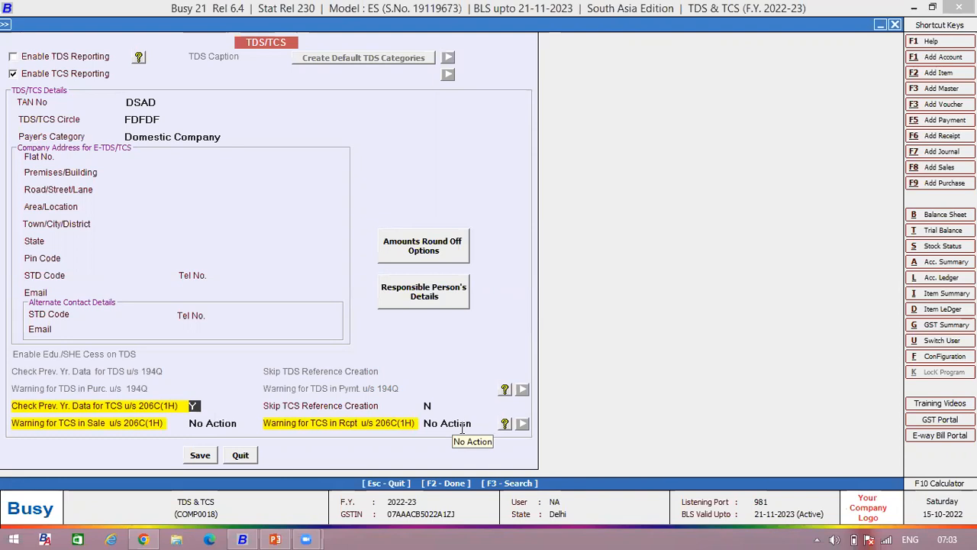
- Set the section 206C(1H) TCS warnings for sales and receipts to Warning Only, save, and exit the configuration
left_click(216, 421)
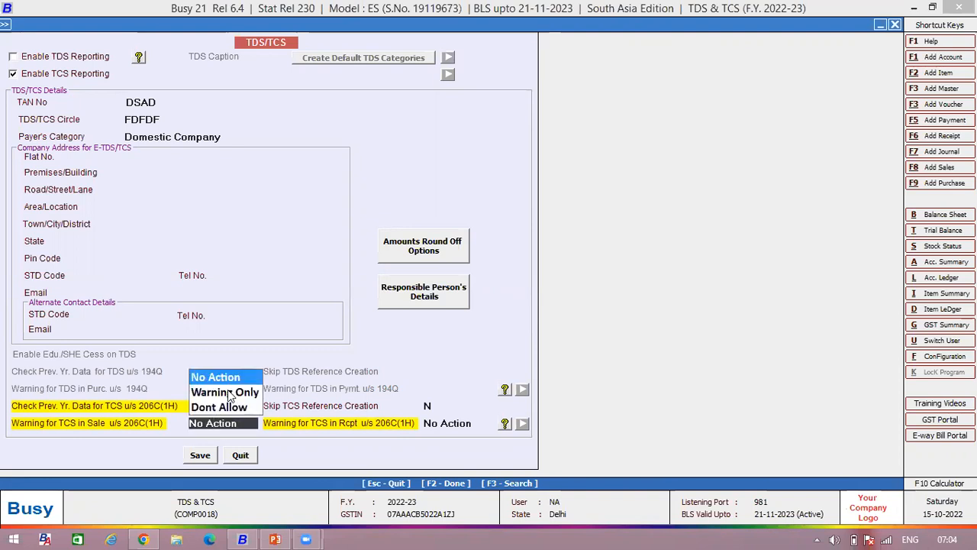
left_click(227, 392)
left_click(467, 425)
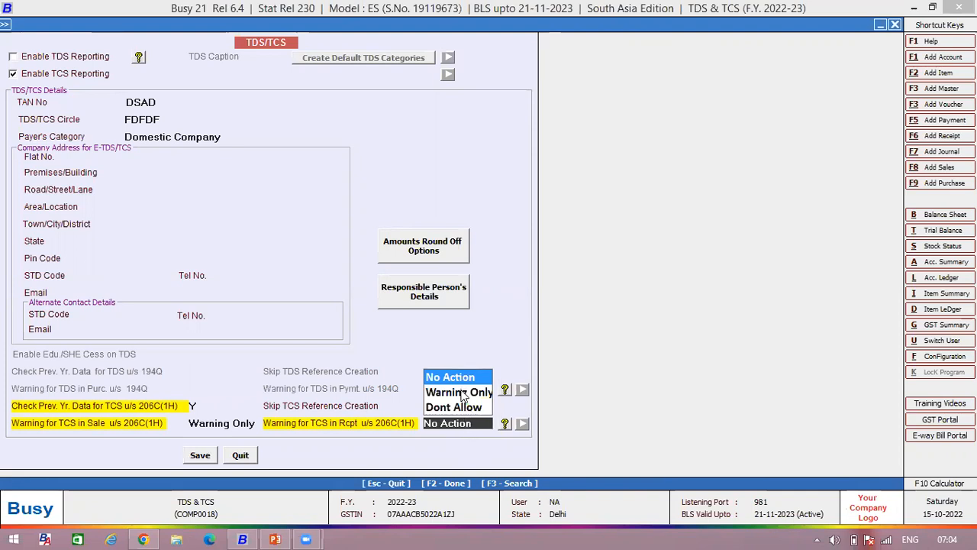
left_click(459, 392)
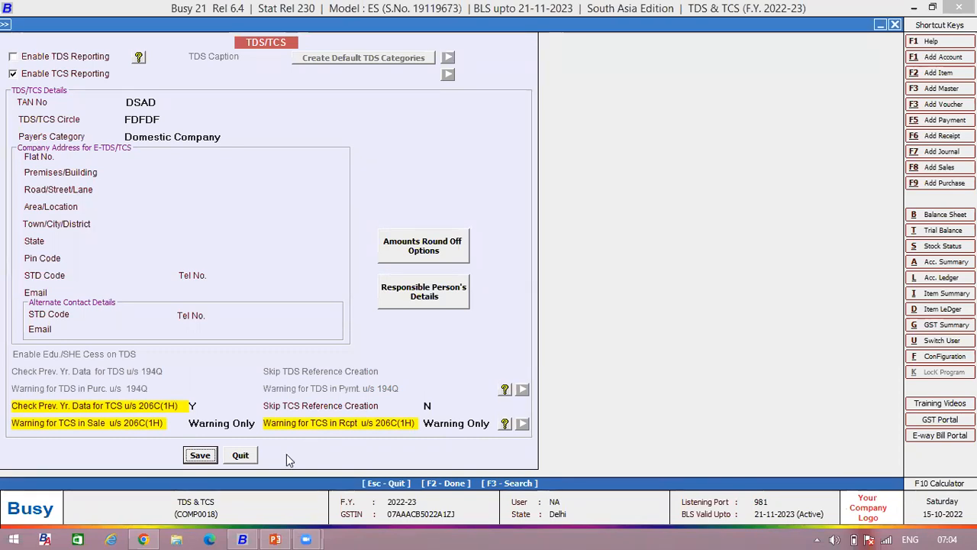
left_click(198, 456)
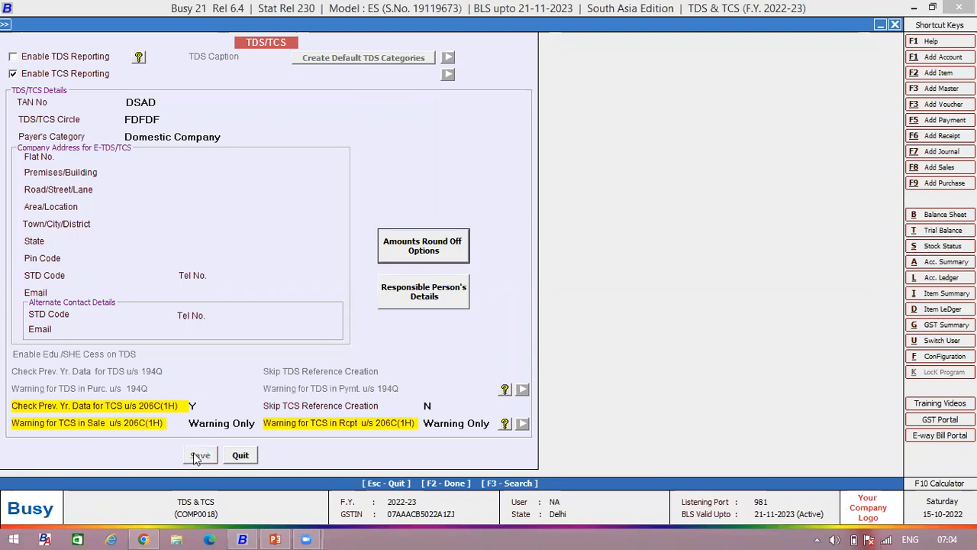
left_click(82, 440)
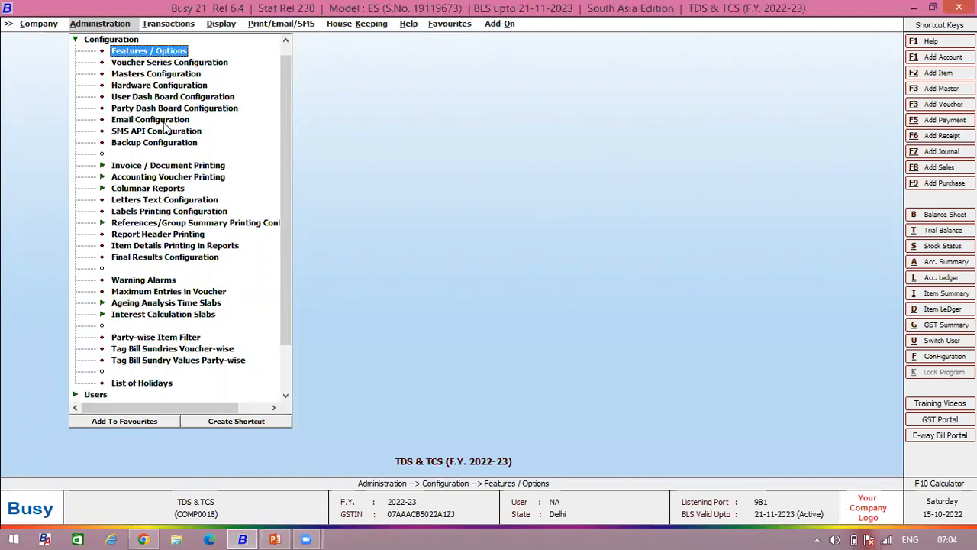
- Start a Main series sales voucher dated 01-04-2022 with sale type I/GST-12%, party Busy Infotech Pvt. Ltd. and material centre Main Store
key("Right")
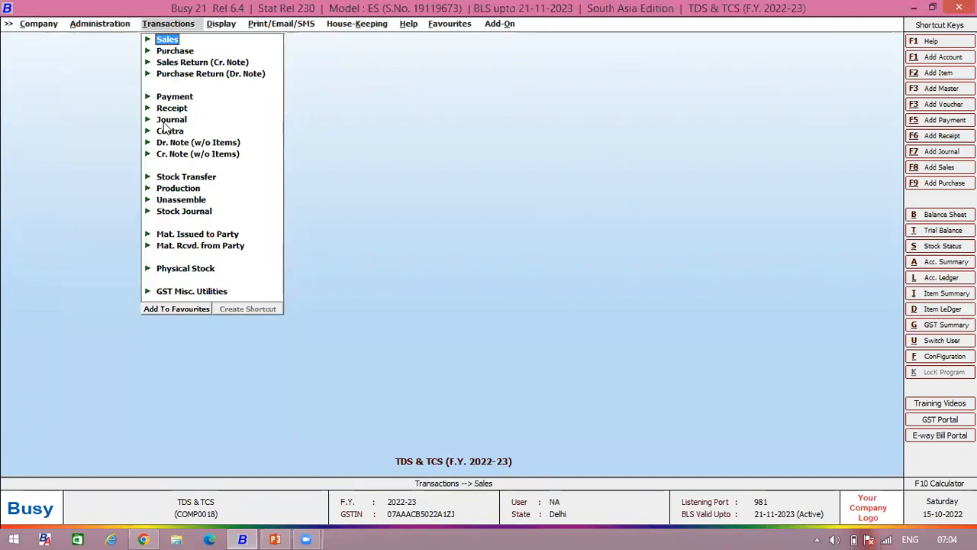
key("Return")
key("Return")
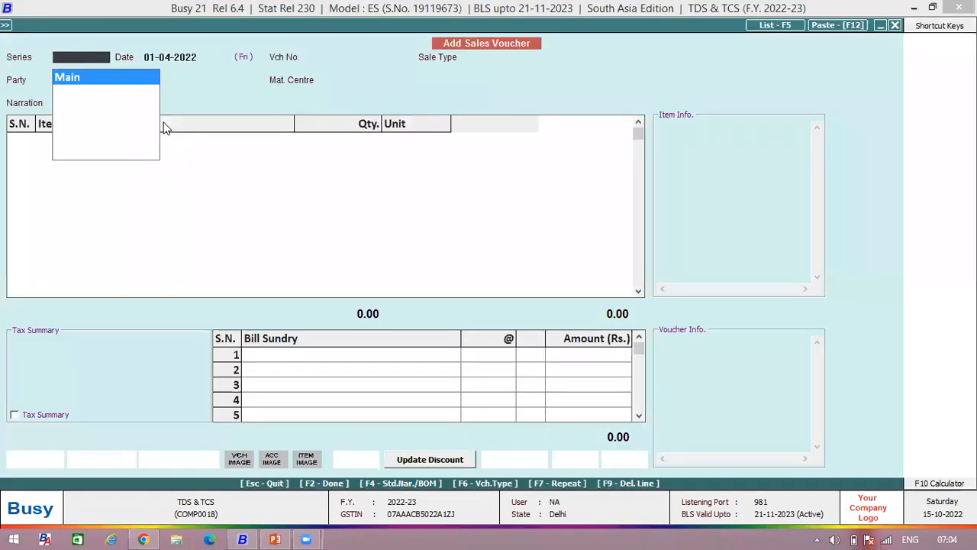
key("Return")
key("Return")
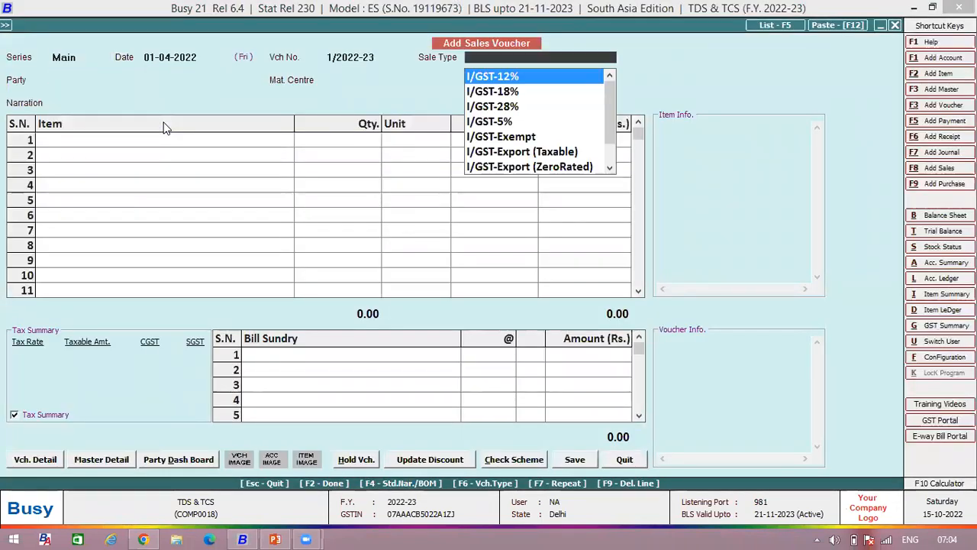
key("Return")
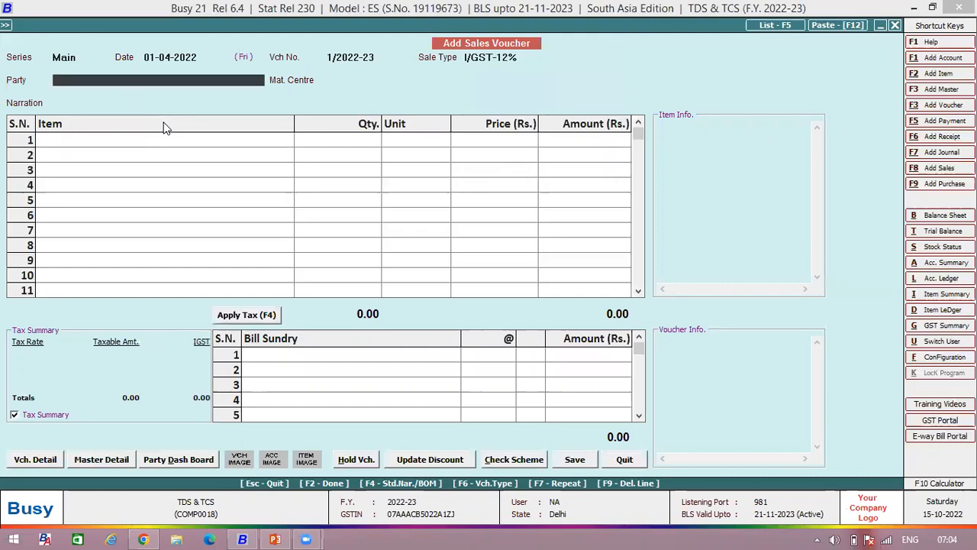
key("Down")
key("Return")
key("Return")
key("Return")
key("Return")
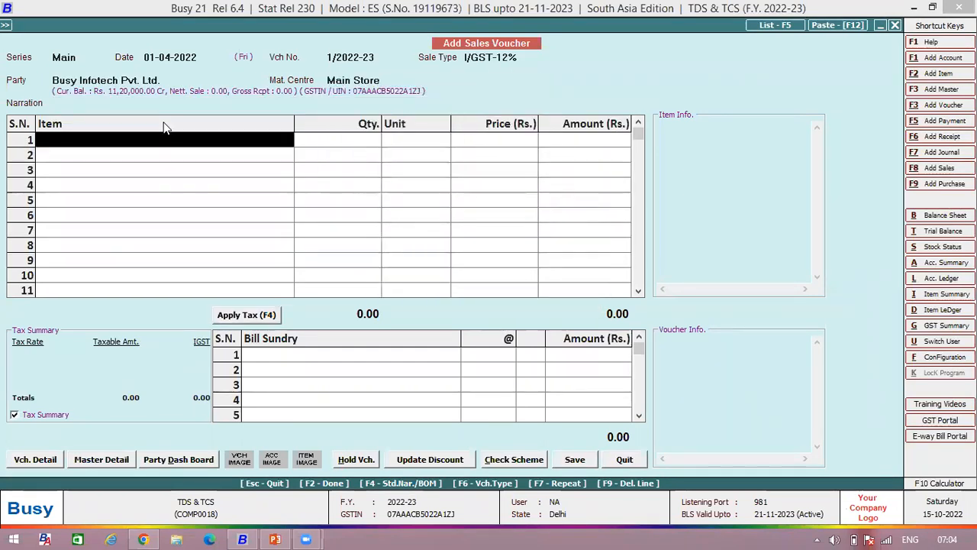
- Enter 1 Pcs. of Item at a price of 51,00,000 and apply IGST and Tax Collected at Source to the voucher
key("Return")
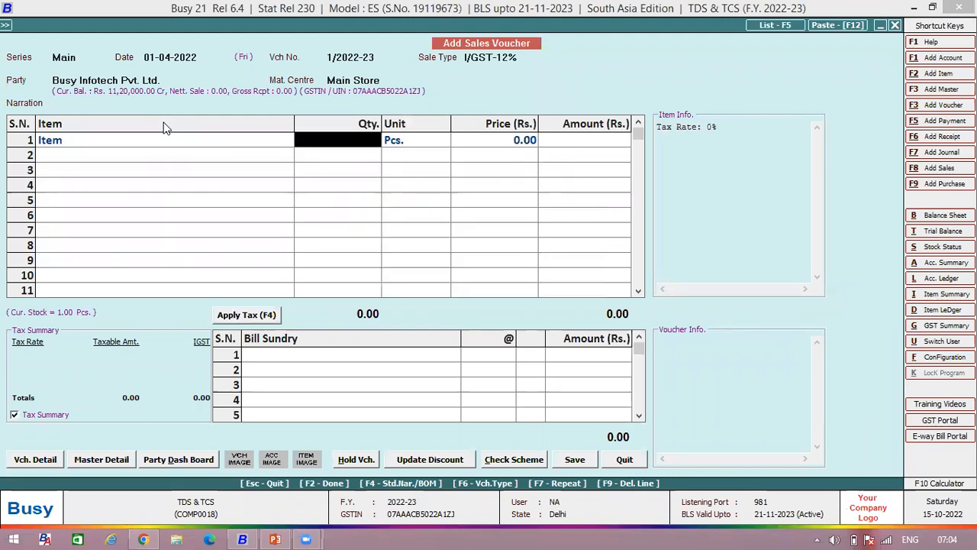
type("1")
key("Return")
key("Return")
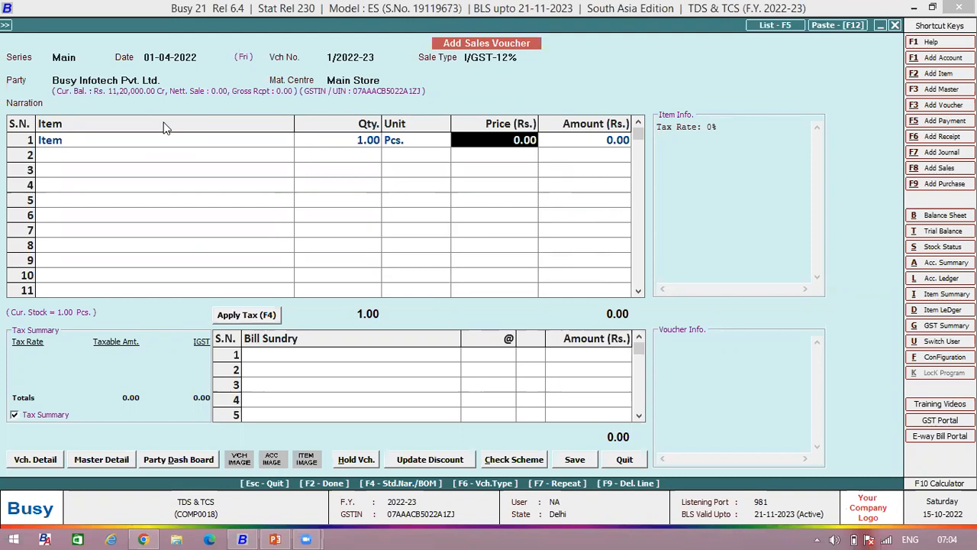
type("51,00,0")
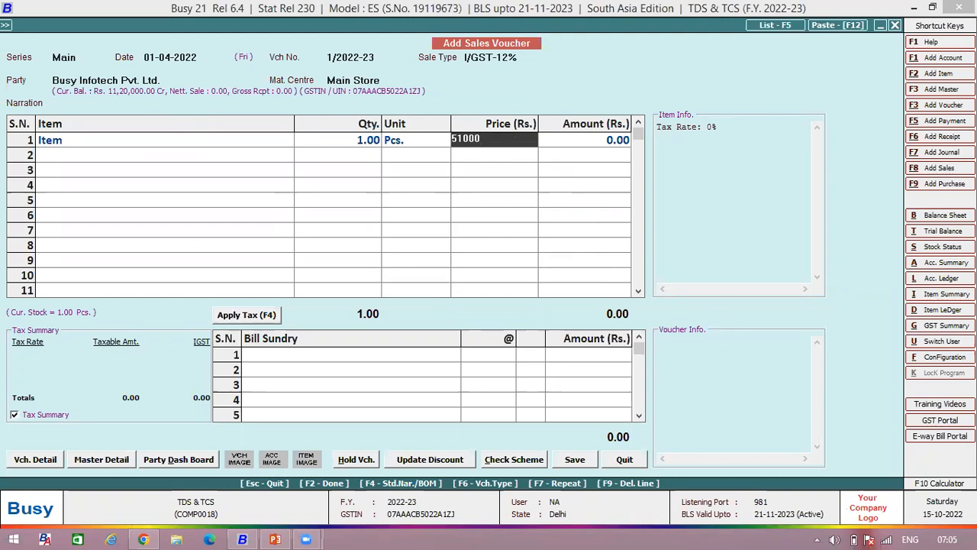
type("00")
key("Return")
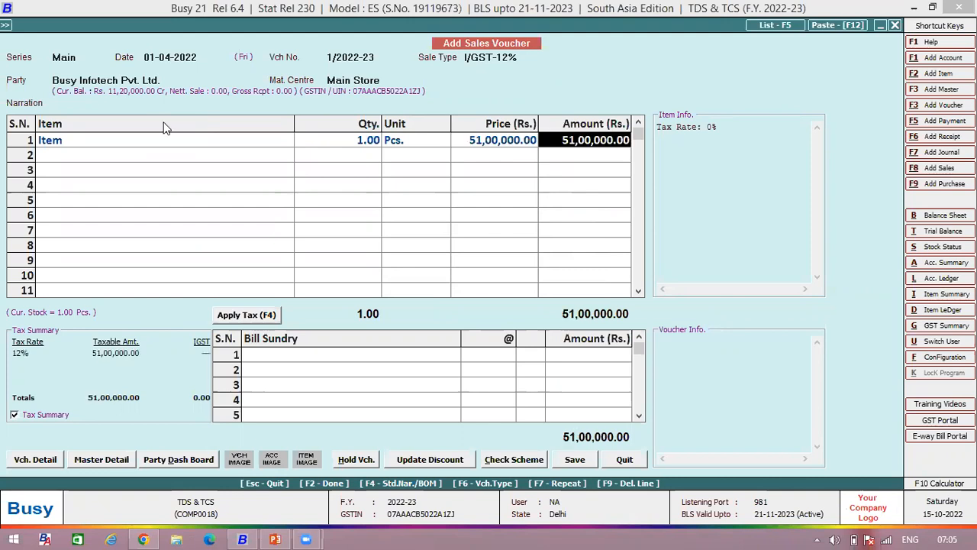
left_click(236, 317)
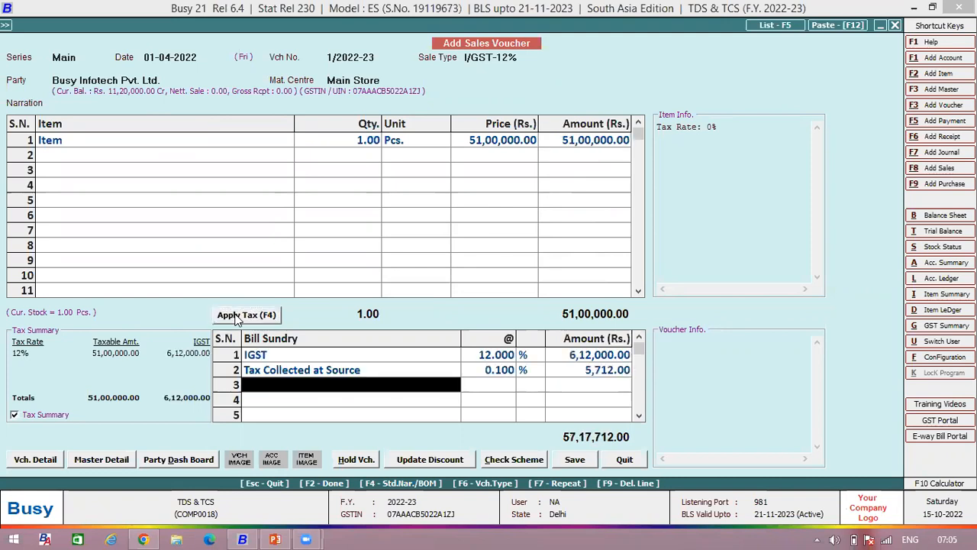
left_click(347, 371)
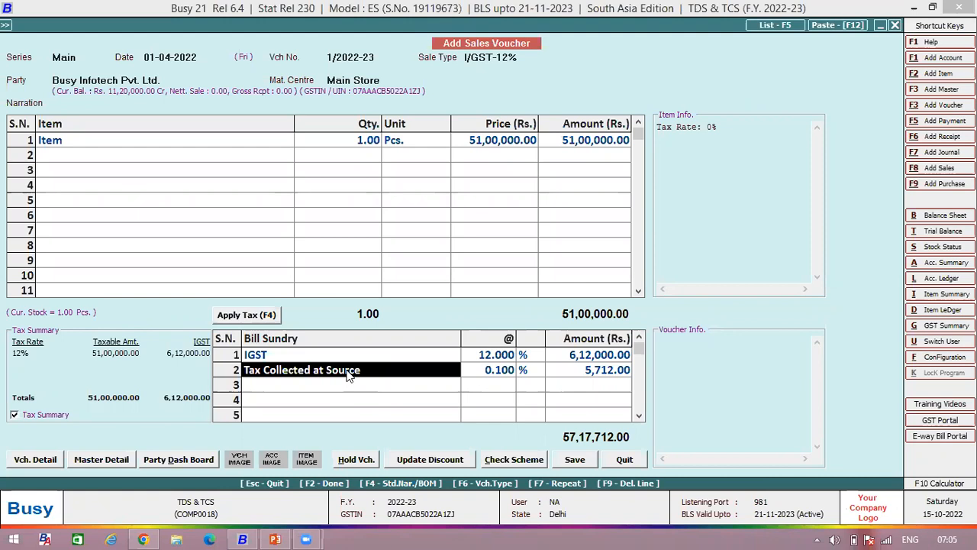
- Save the sales voucher as a central transaction and enter collection code 1H for TCS section 206C
left_click(574, 460)
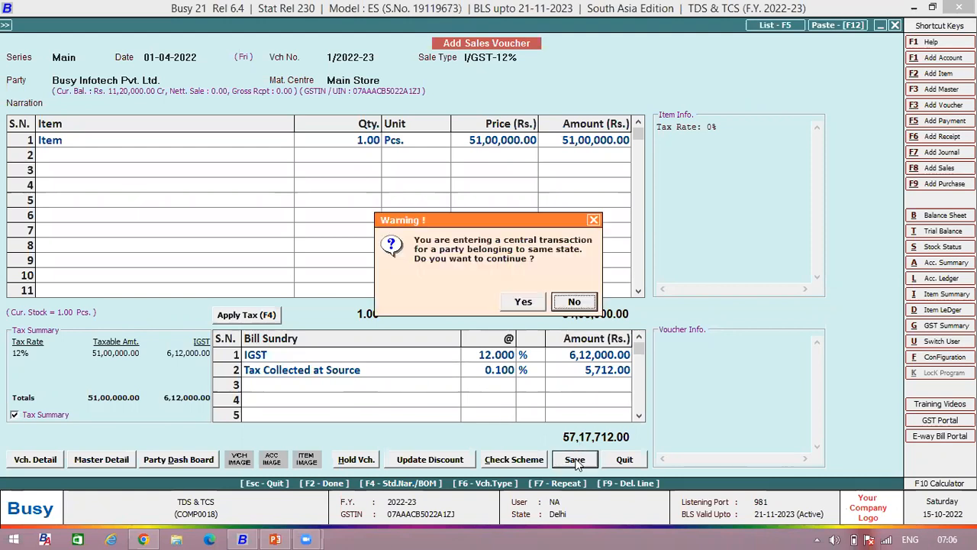
left_click(523, 313)
left_click(521, 307)
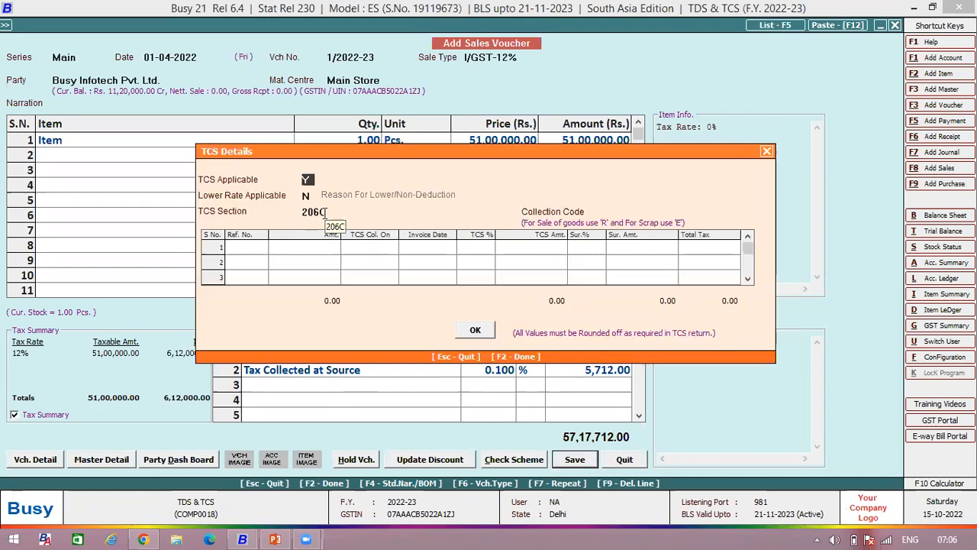
left_click(326, 212)
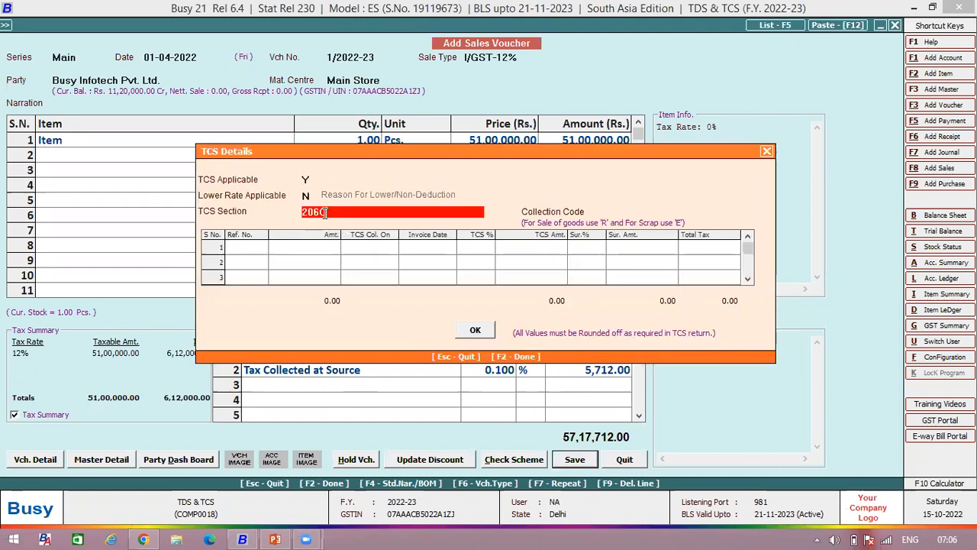
key("Return")
type("1H")
key("Return")
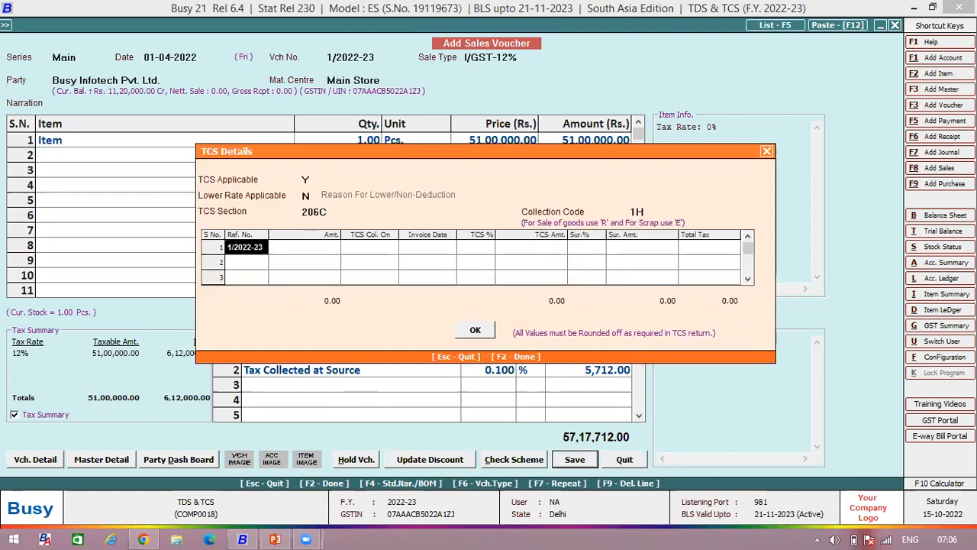
- Add reference 1/2022-23 with its default amount, dates and 0.100% rate, and accept the TCS details
key("Return")
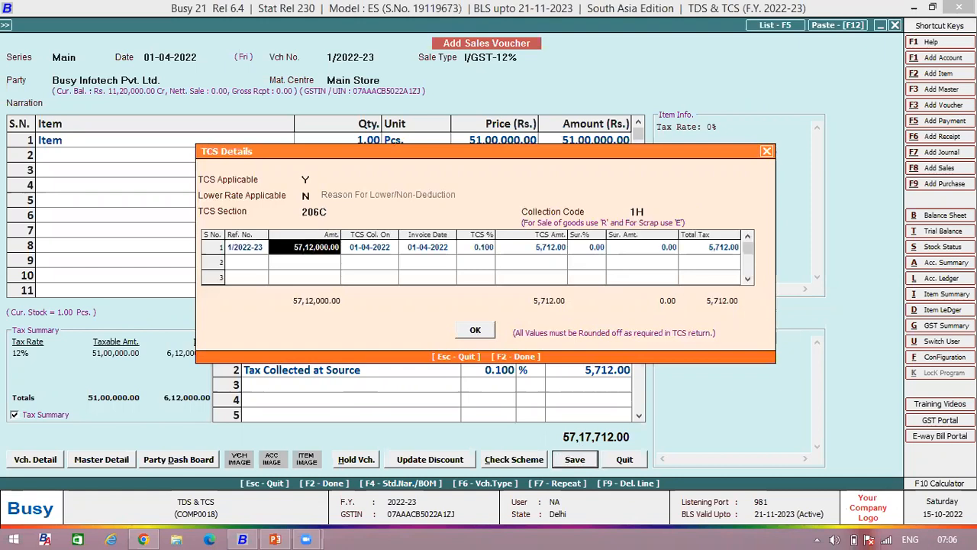
key("Return")
key("Return")
key("Return")
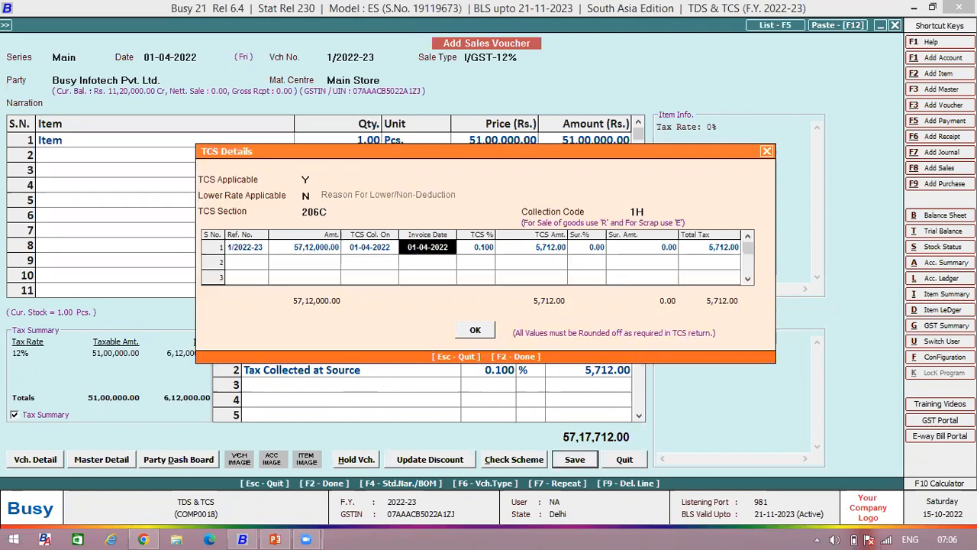
left_click_drag(519, 151, 522, 195)
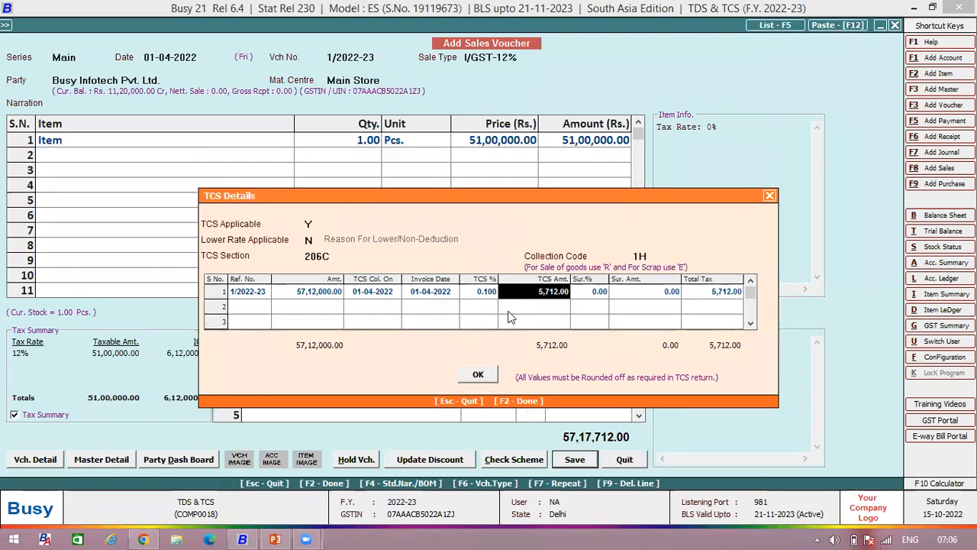
left_click(481, 379)
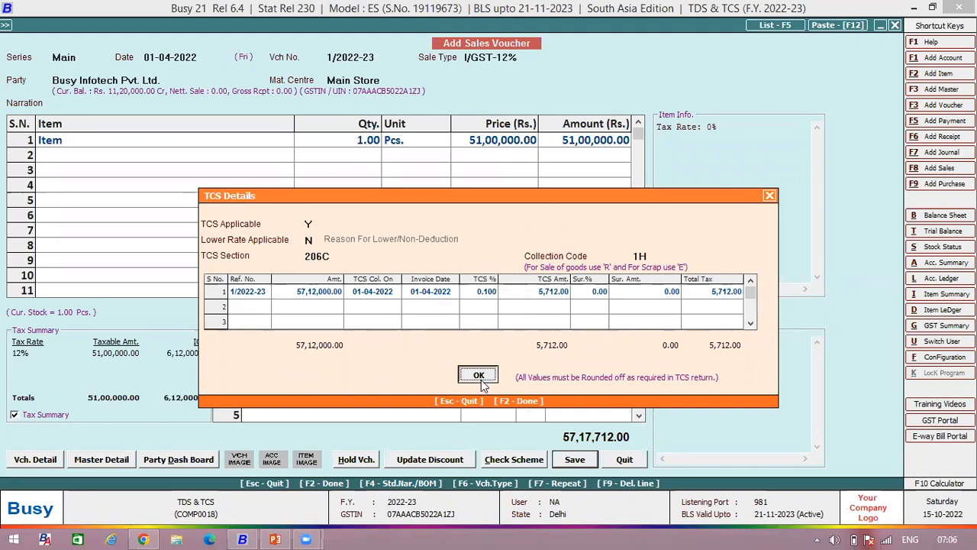
- Confirm the TCS details, leave the transport details blank, and finish saving the sales voucher without printing the invoice
left_click(481, 379)
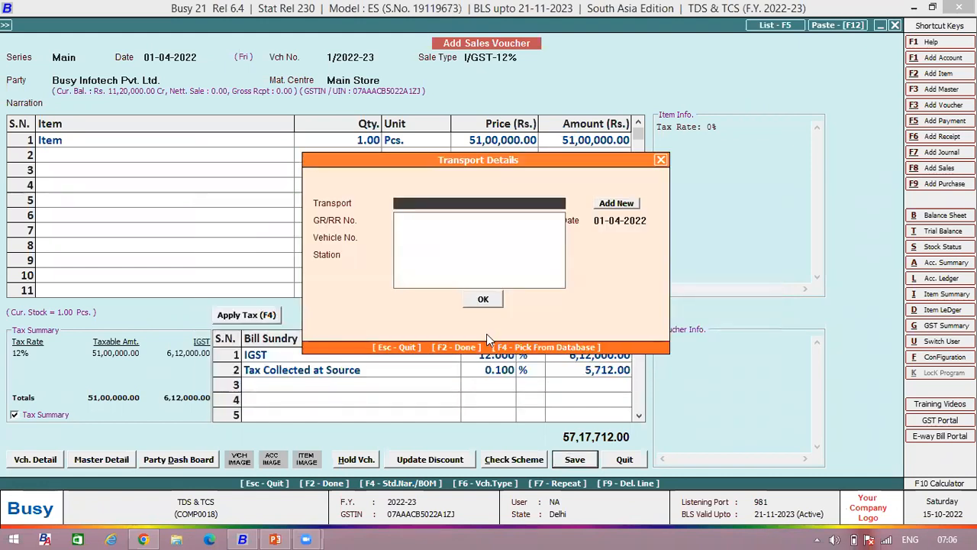
left_click(489, 299)
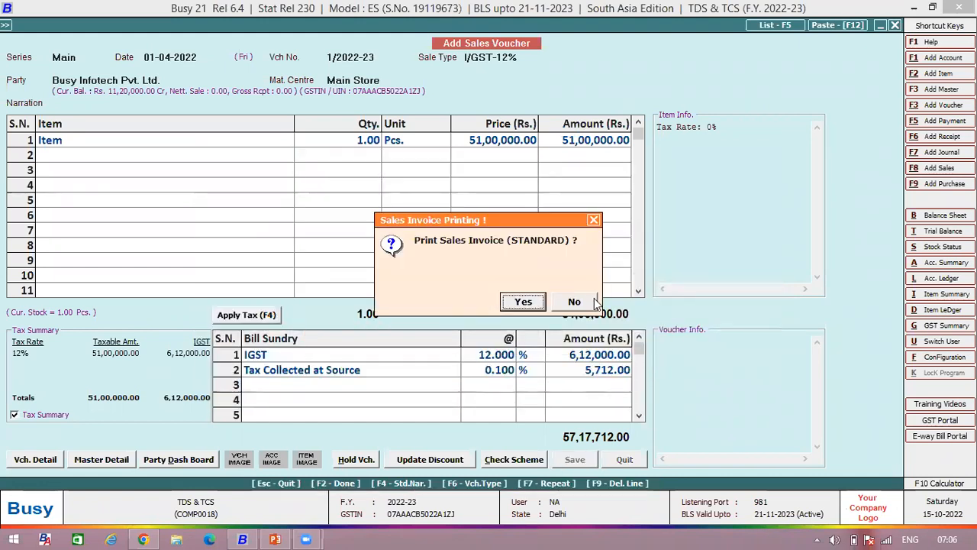
left_click(571, 303)
key("Escape")
key("Escape")
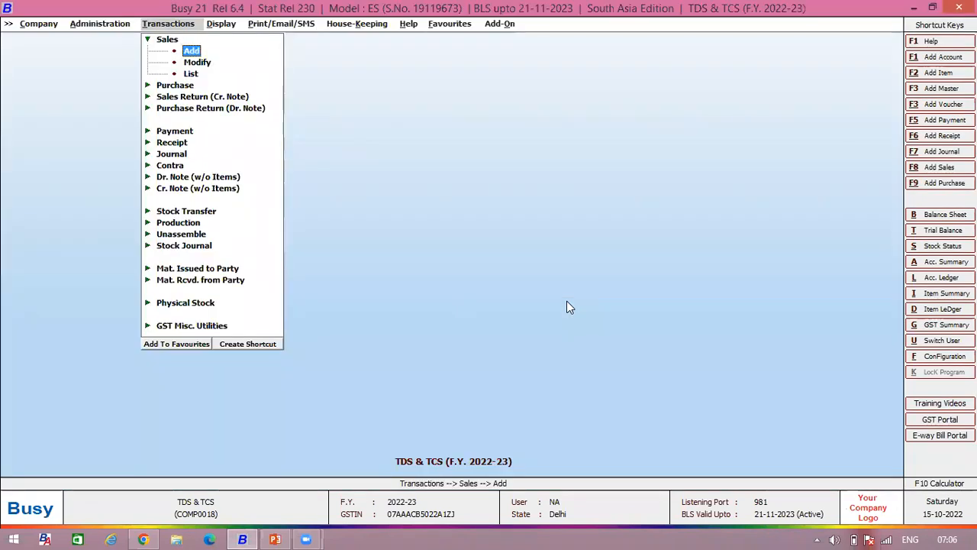
- Open the options of the account-wise ledger report for a single account
key("Right")
key("Down")
key("Down")
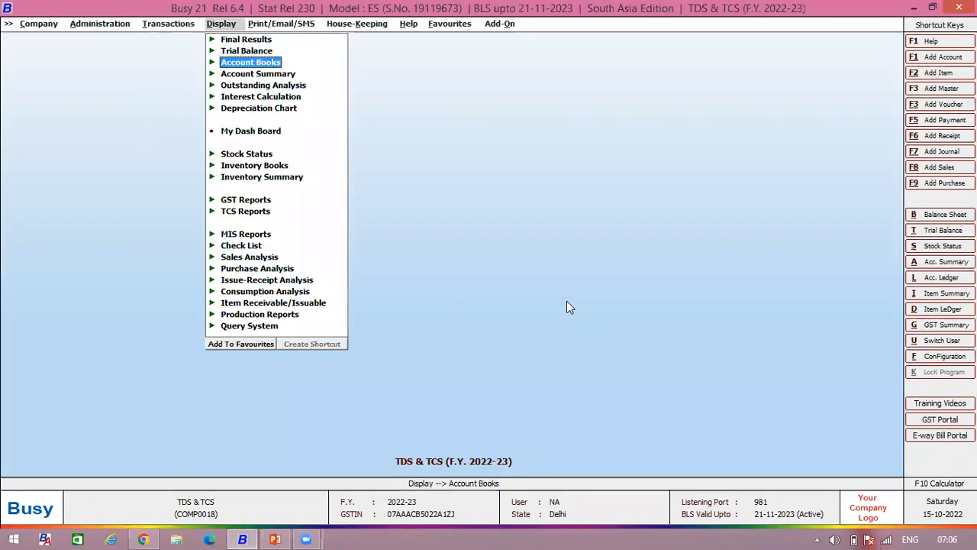
key("Return")
key("Down")
key("Return")
key("Return")
key("Return")
key("Return")
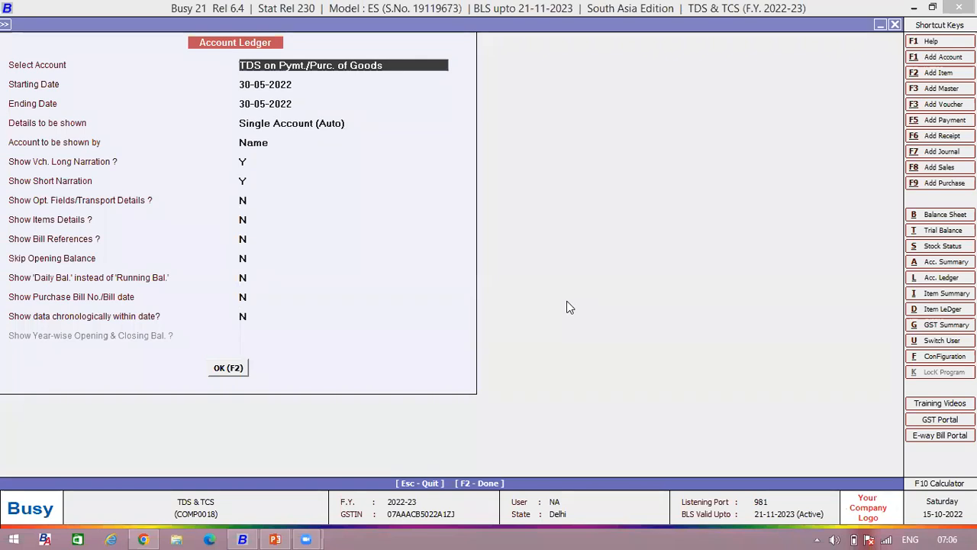
- Choose TCS (Tax Collected at Source) as the ledger account and keep the other report options at their defaults
type("tcs")
key("Down")
key("Down")
key("Down")
key("Return")
key("Return")
key("Return")
key("Return")
key("Return")
key("Return")
key("Return")
key("Return")
key("Return")
key("Return")
key("Return")
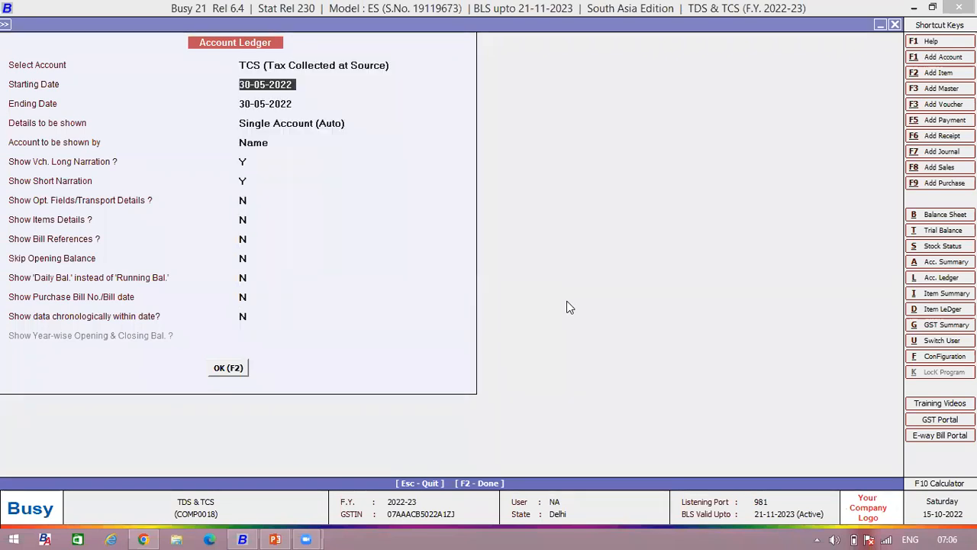
key("Return")
key("Return")
key("Return")
key("Return")
key("Return")
key("Return")
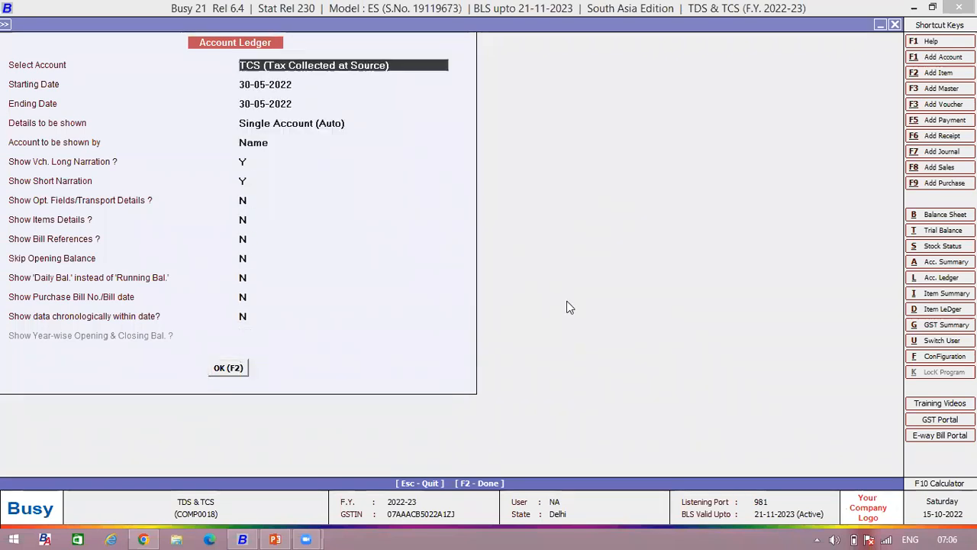
- Set the ledger's starting date to 01-04-2022, view the TCS account ledger up to 30-05-2022, and close the report
type("01-04")
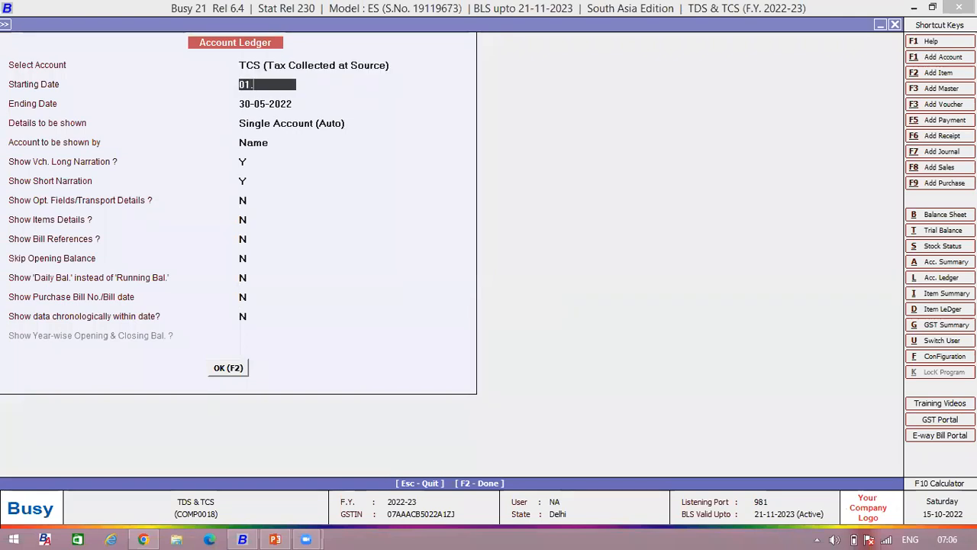
key("Return")
key("Return")
key("Return")
key("Return")
key("Return")
key("Return")
key("Return")
key("Return")
key("Return")
key("Return")
key("Return")
key("Return")
key("Return")
key("Return")
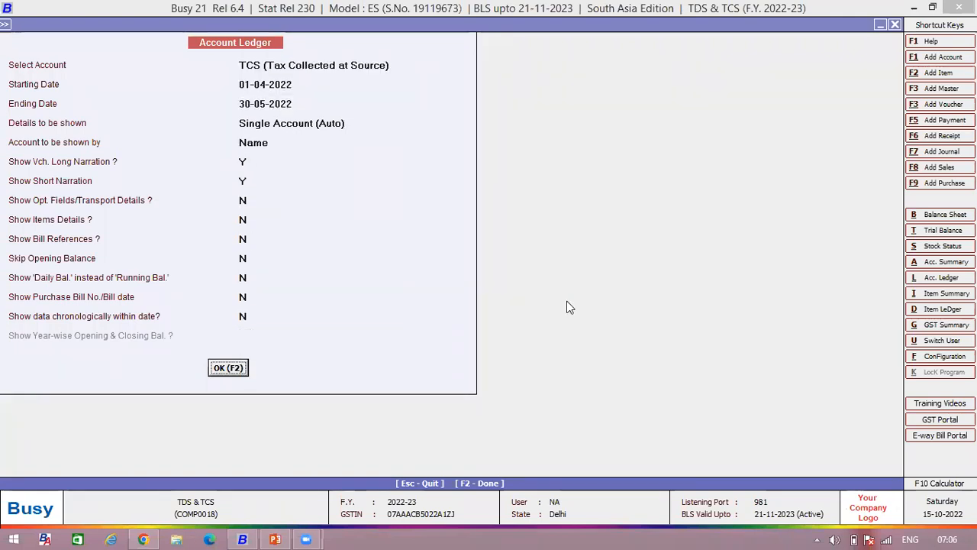
key("F2")
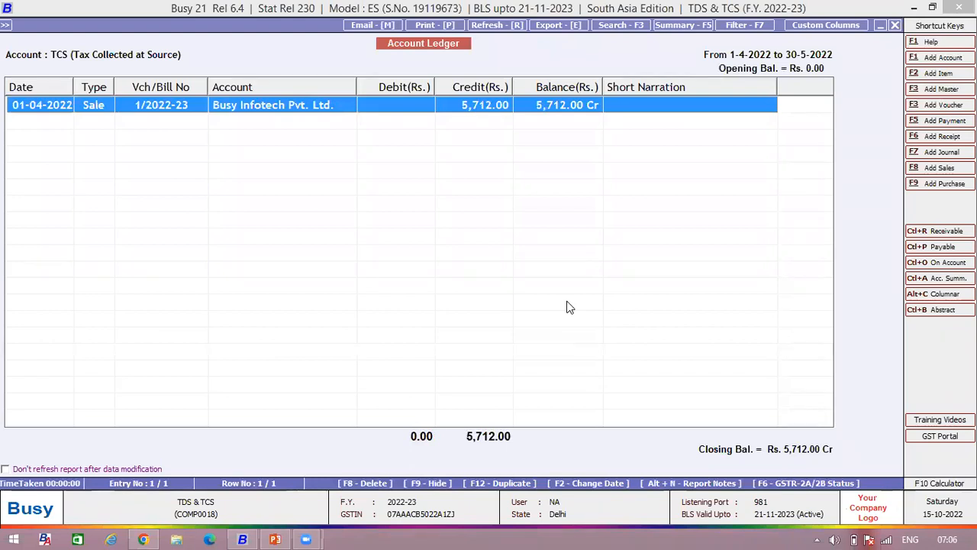
key("Escape")
key("Escape")
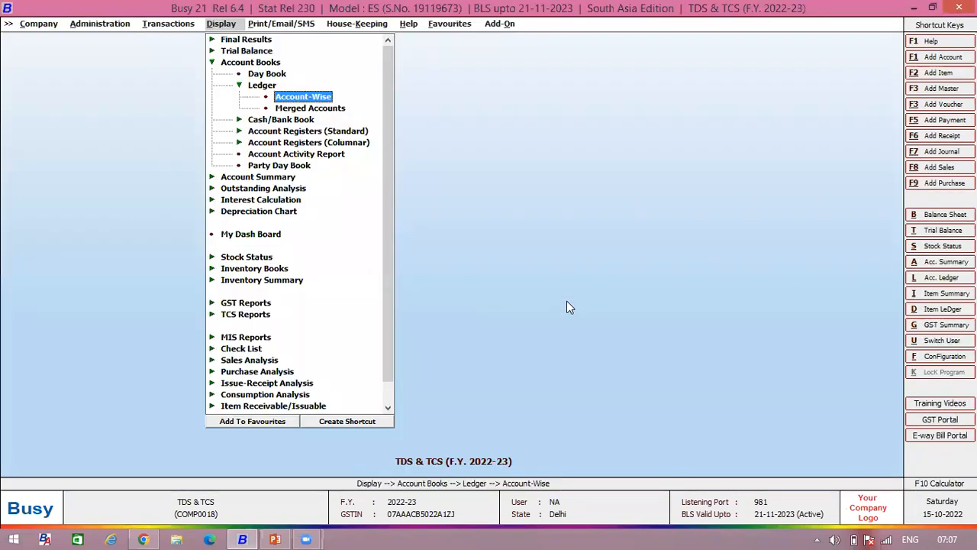
- Start a Main series receipt voucher dated 01-04-2022 with GST nature Not Applicable
key("Left")
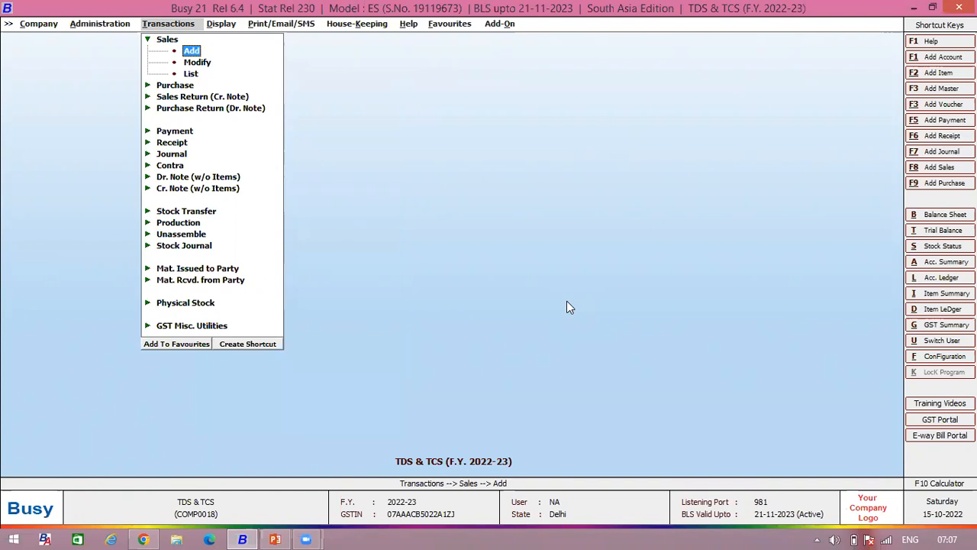
left_click(171, 143)
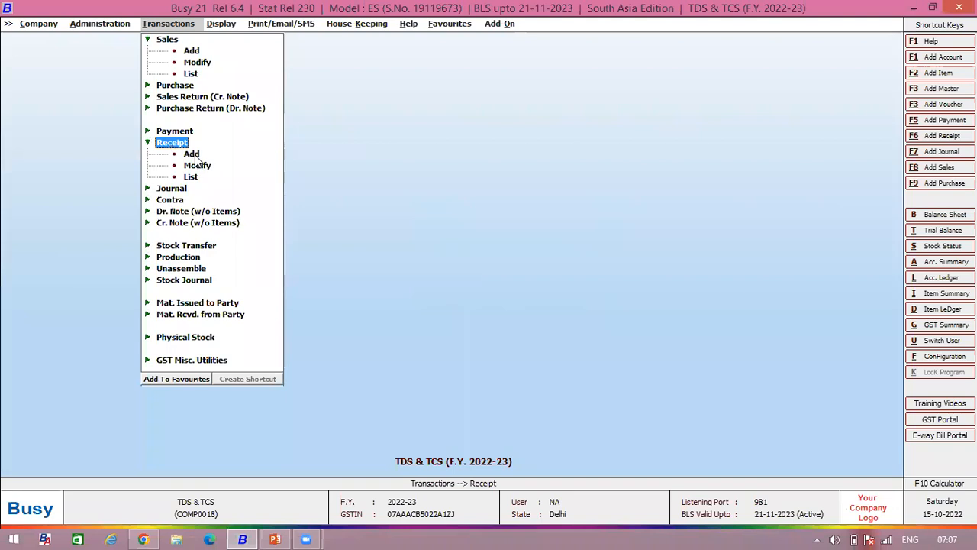
left_click(190, 154)
key("Return")
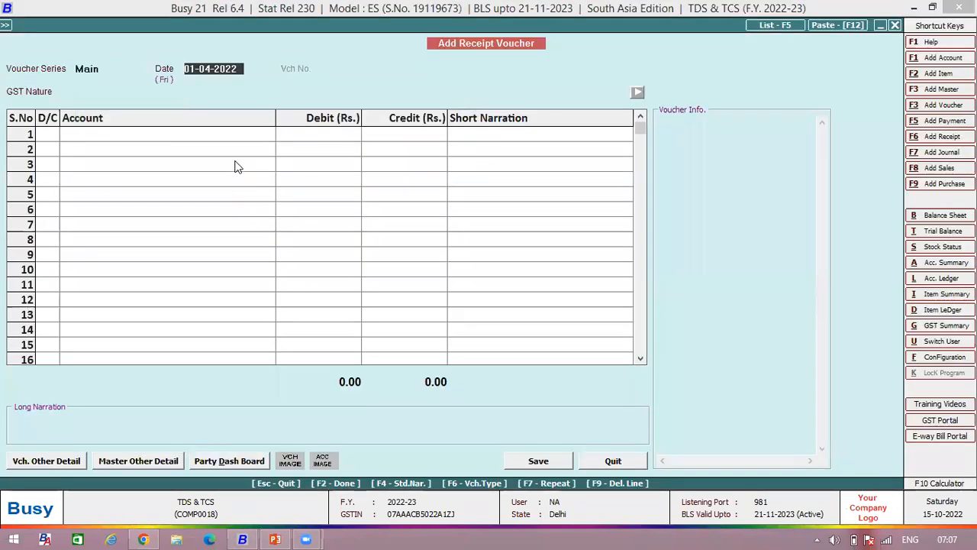
key("Return")
key("Return")
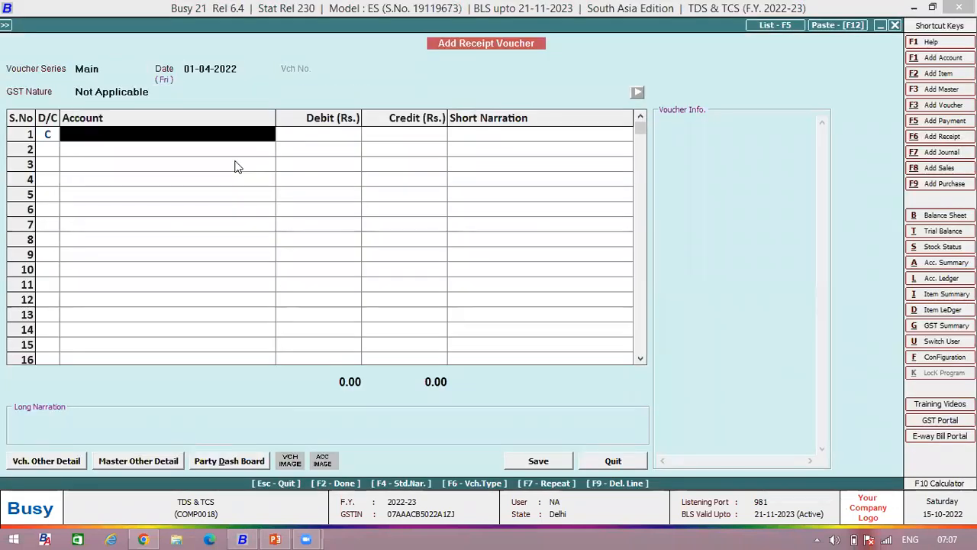
- Credit Busy Infotech Pvt. Ltd. with 51,00,000 and debit the Hdfc account with the same amount in the receipt voucher
type("busy")
key("Return")
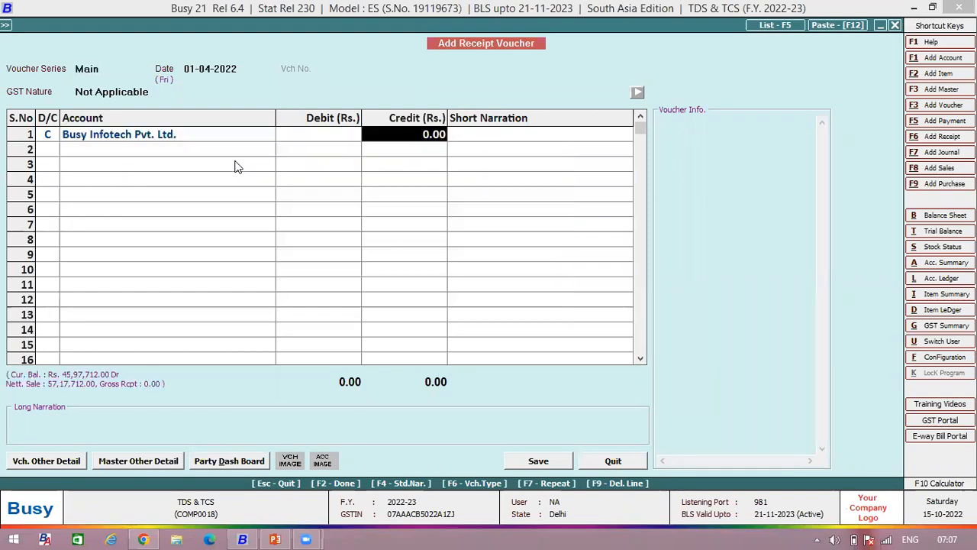
type("51,00,")
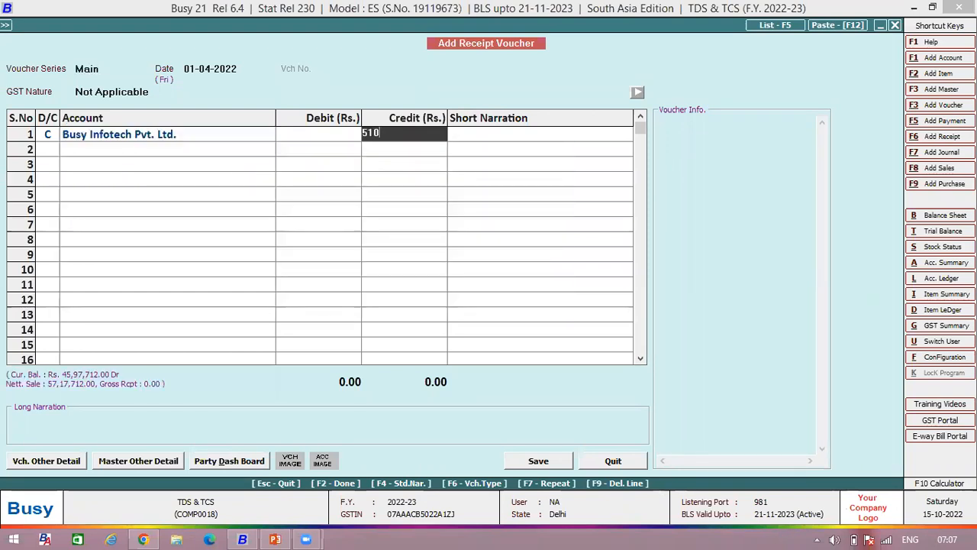
type("000")
key("Return")
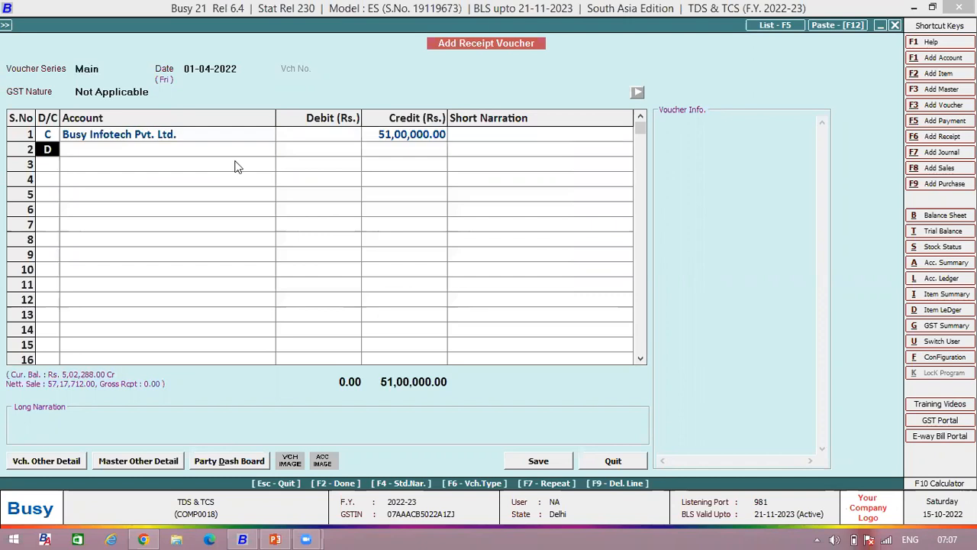
key("Return")
key("Down")
key("Return")
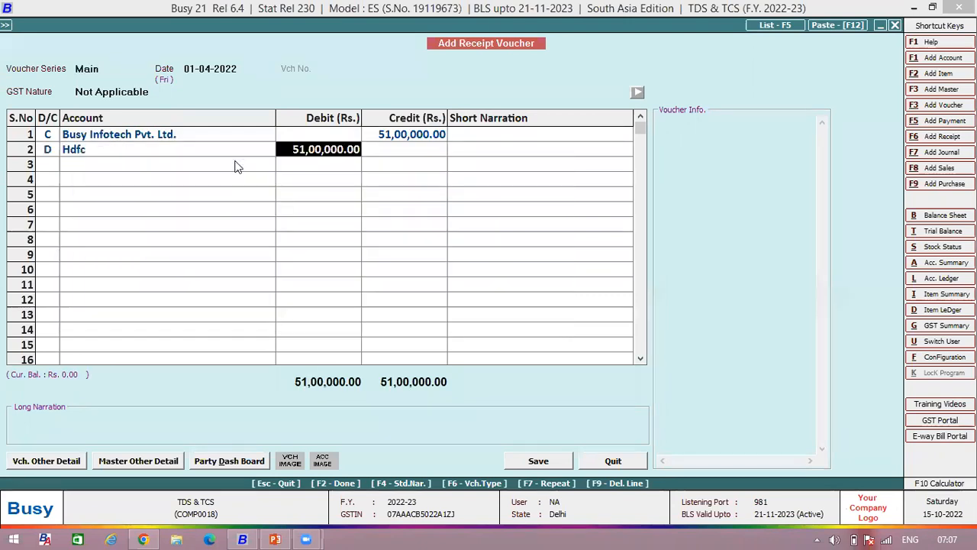
- Save the receipt voucher without applying TCS to it, and leave voucher entry
left_click(538, 461)
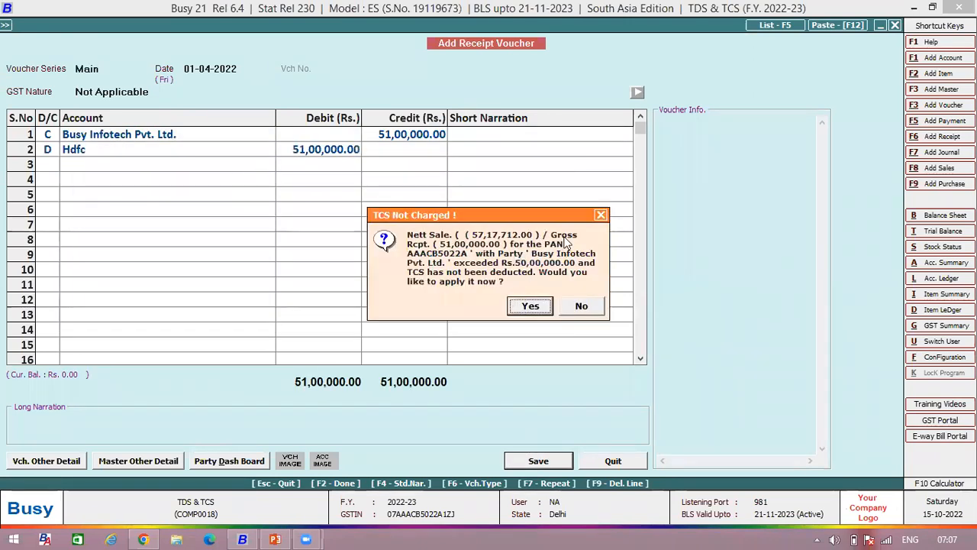
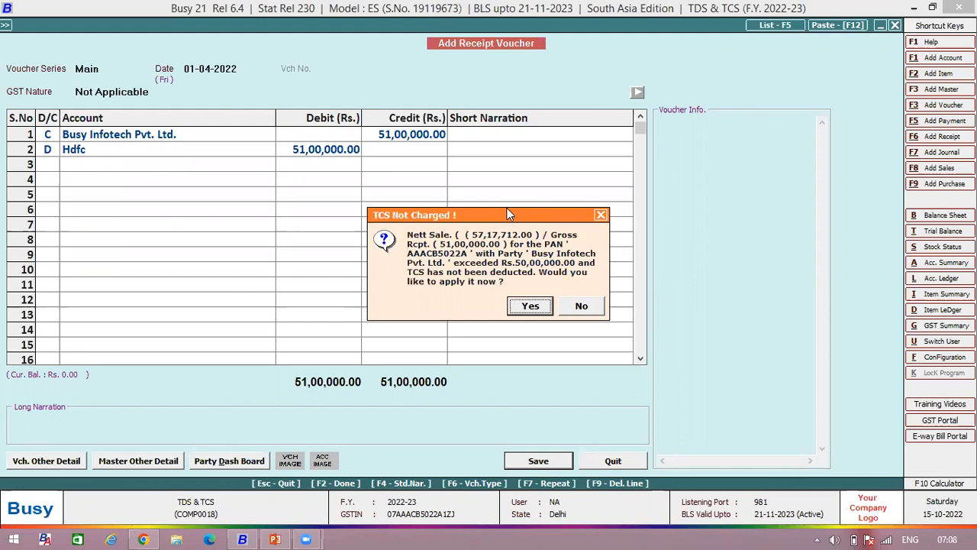
left_click(579, 309)
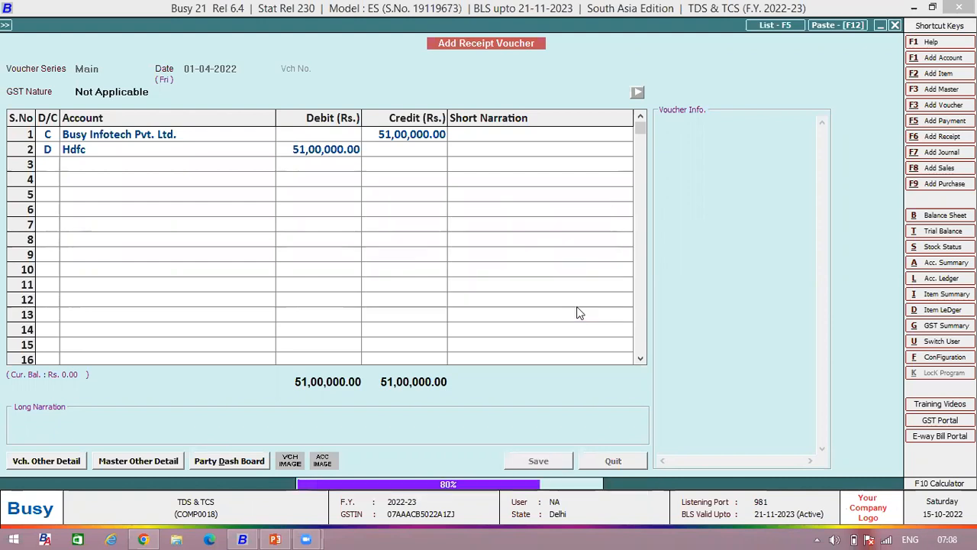
left_click(617, 461)
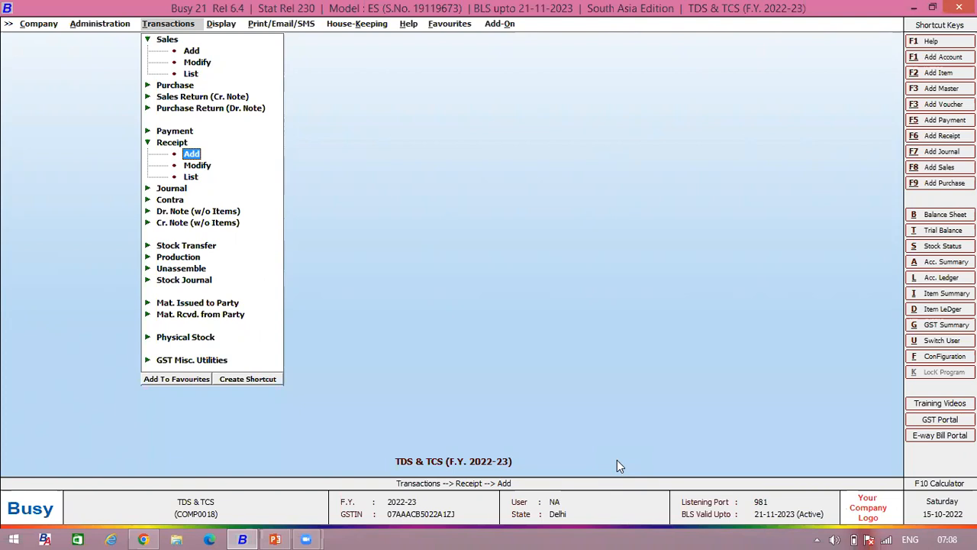
- Locate the Receipts eligible for TCS report among the TCS reports
key("Right")
key("Down")
key("Down")
key("Down")
key("Down")
key("Down")
key("Down")
key("Down")
key("Down")
key("Down")
key("Down")
key("Down")
key("Down")
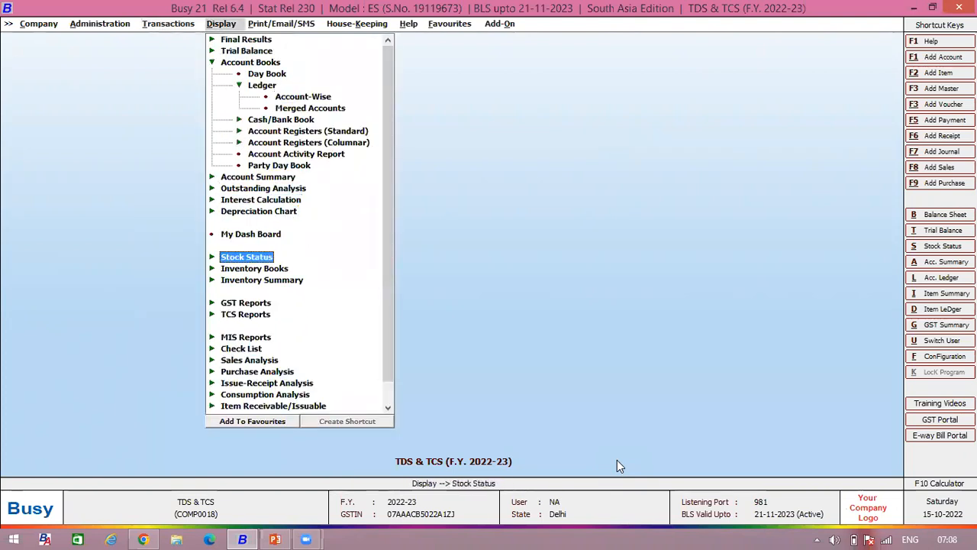
key("Down")
key("Down")
key("Down")
key("Down")
key("Down")
key("Up")
key("Right")
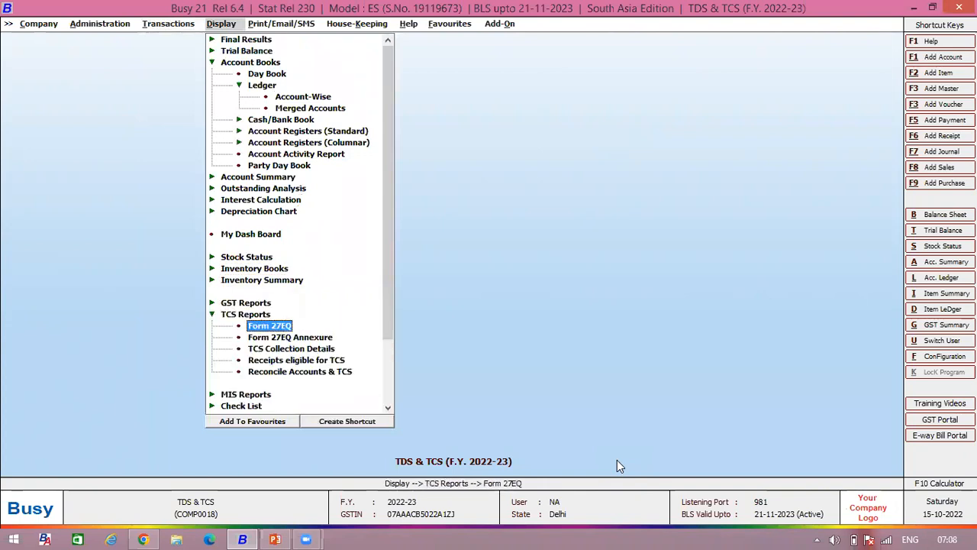
key("Down")
key("Down")
key("Down")
key("Down")
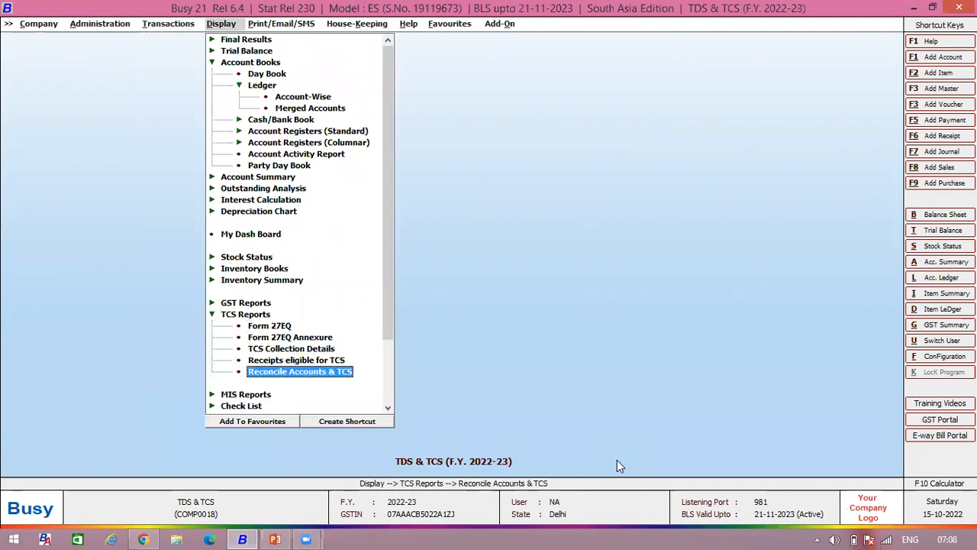
key("Up")
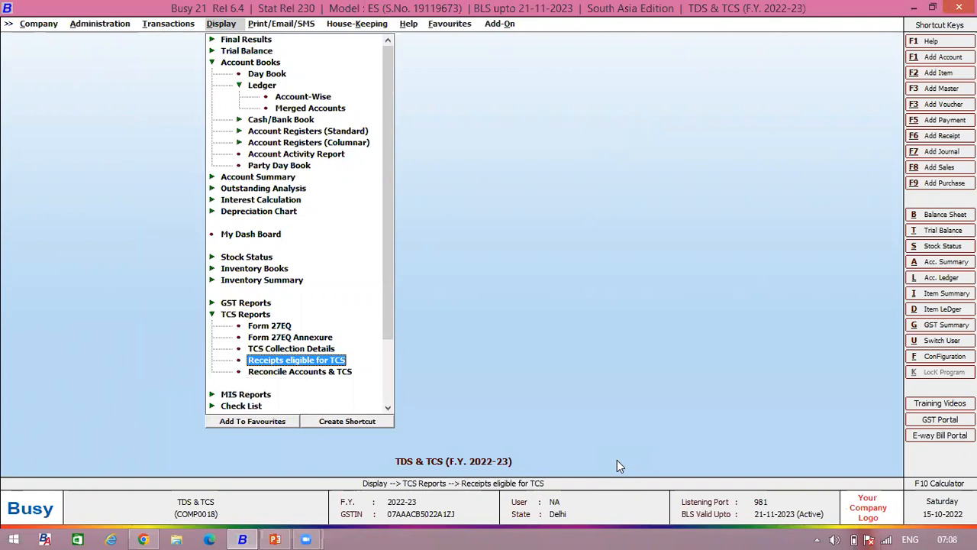
- Show the receipts eligible for TCS from 01-04-2022 to 30-05-2022, including ineligible parties, with automatic rounding up to Rs. 1
key("Return")
key("Return")
key("Return")
key("Return")
key("Return")
key("Return")
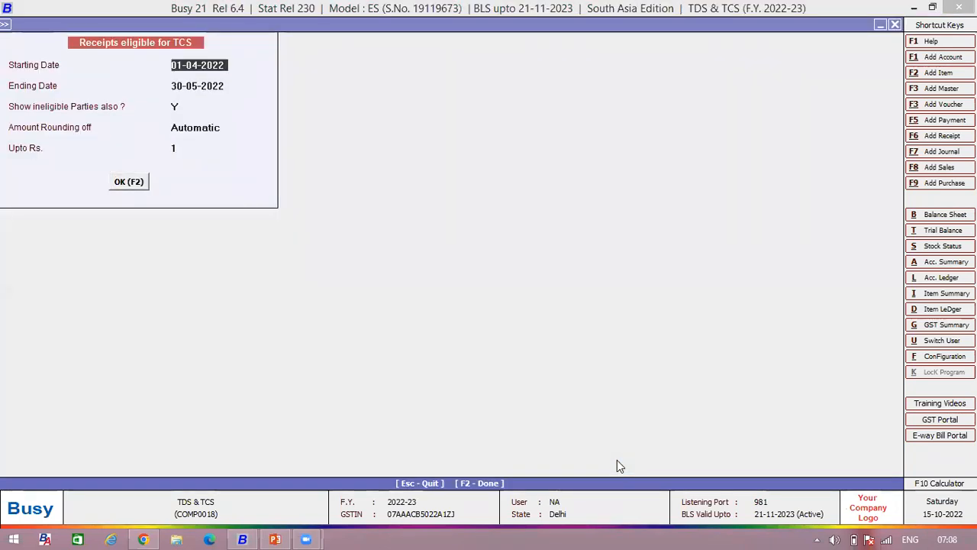
key("F2")
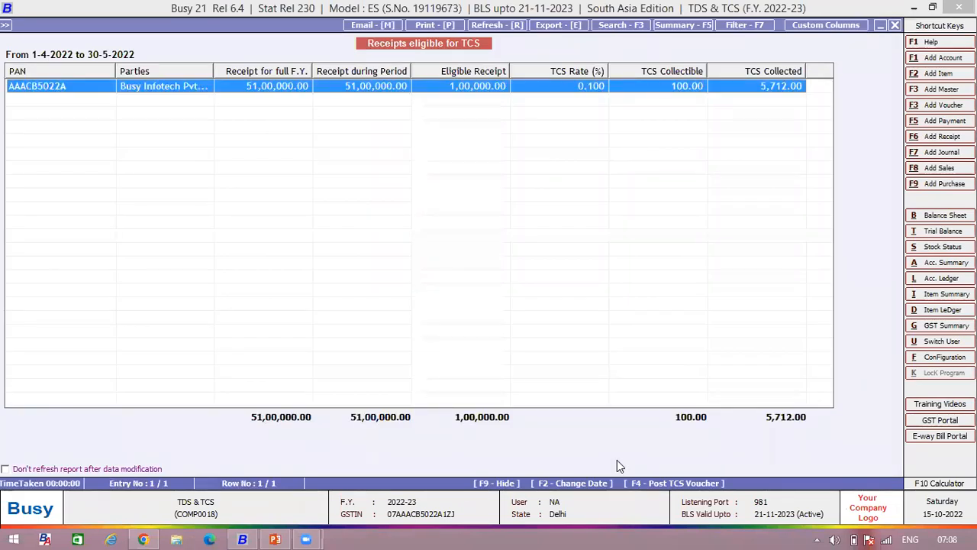
- Drill down from the Busy Infotech Pvt. Ltd. row to its receipt voucher, and close the voucher and the report
key("Return")
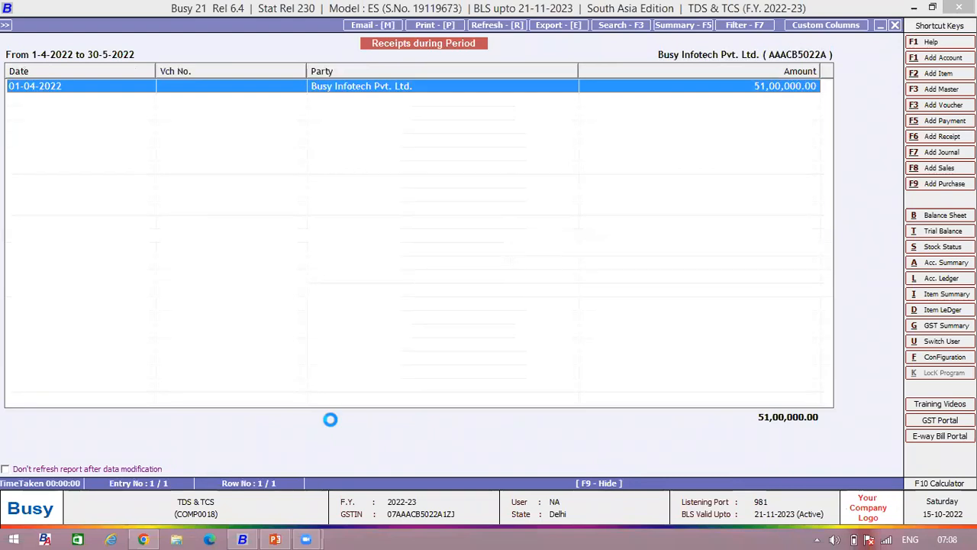
key("Return")
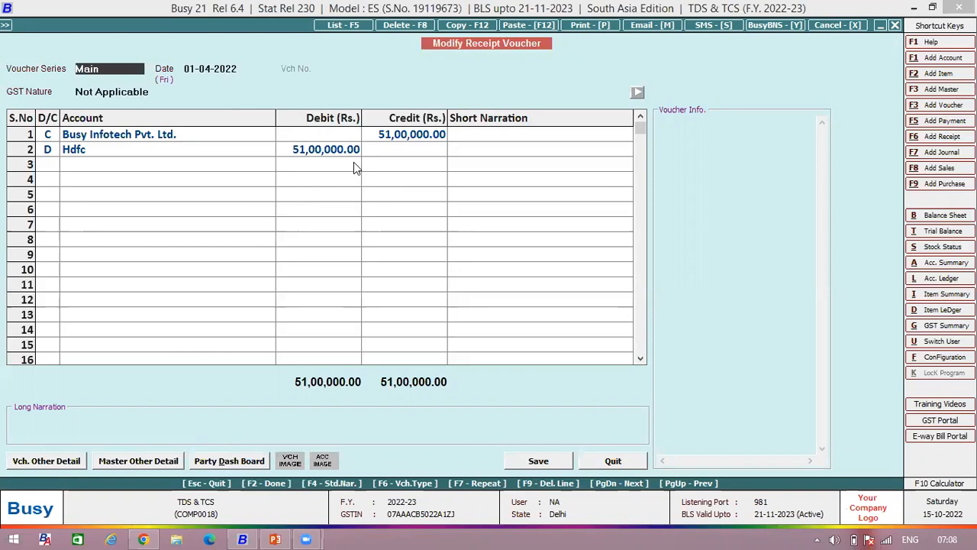
key("Escape")
key("Escape")
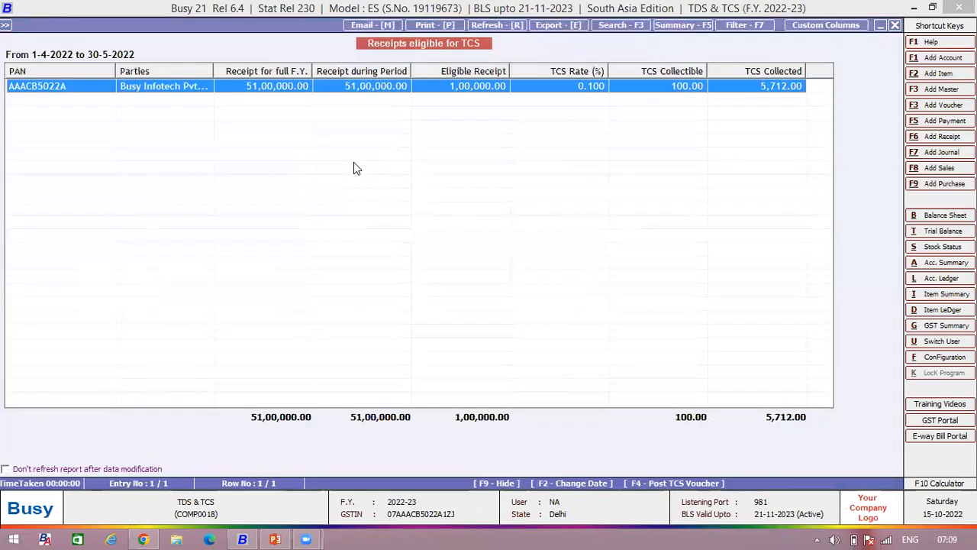
key("Escape")
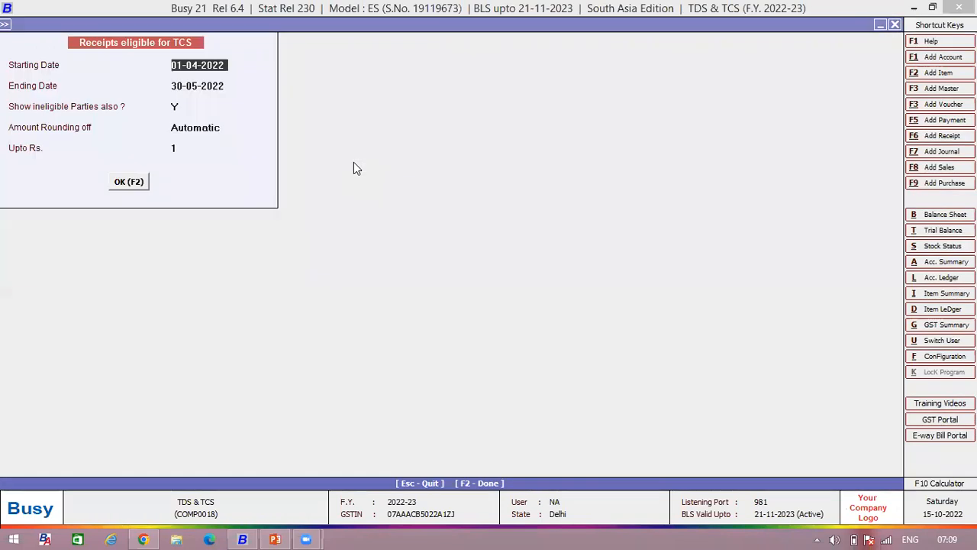
key("Escape")
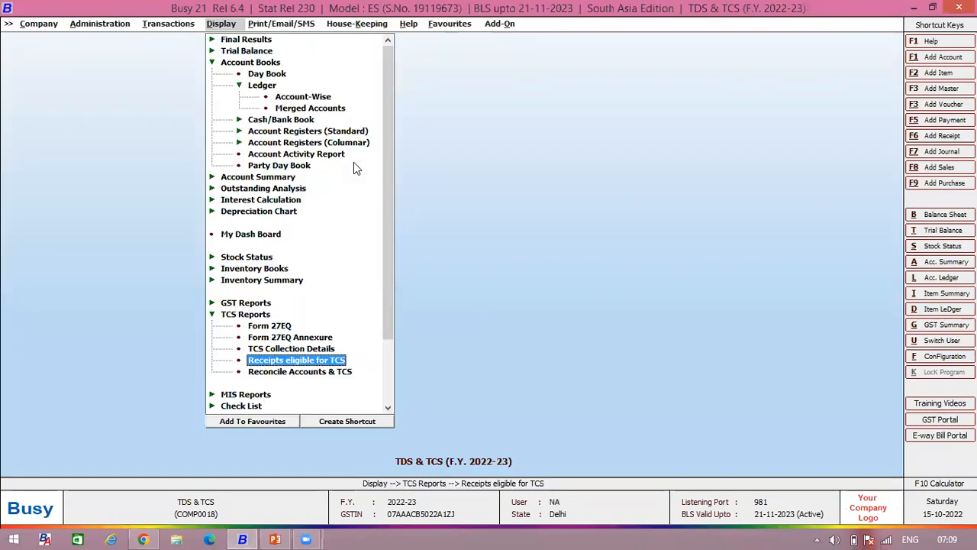
- Open the 01-04-2022 sales voucher of Busy Infotech Pvt. Ltd. for modification
key("Left")
key("Up")
key("Up")
key("Up")
key("Up")
key("Up")
key("Up")
key("Up")
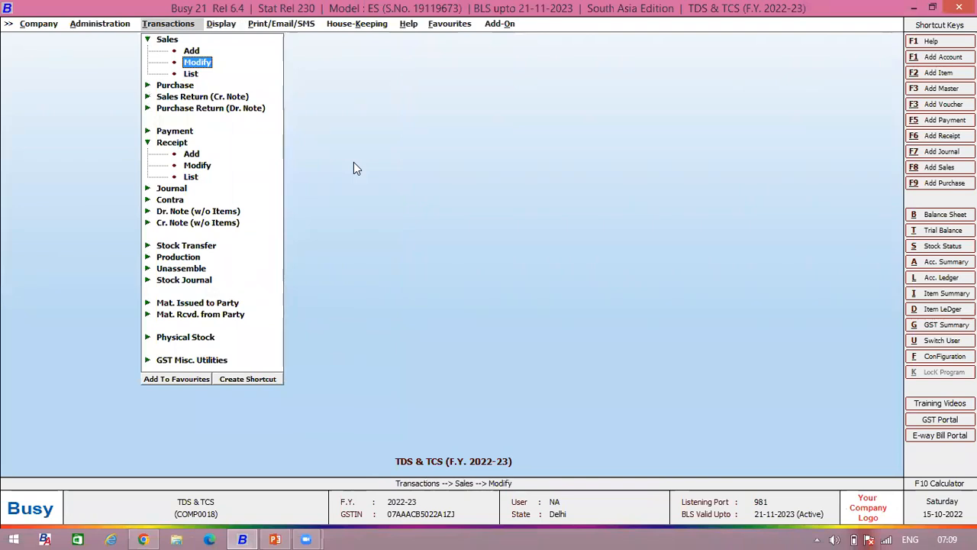
key("Return")
key("Return")
key("Return")
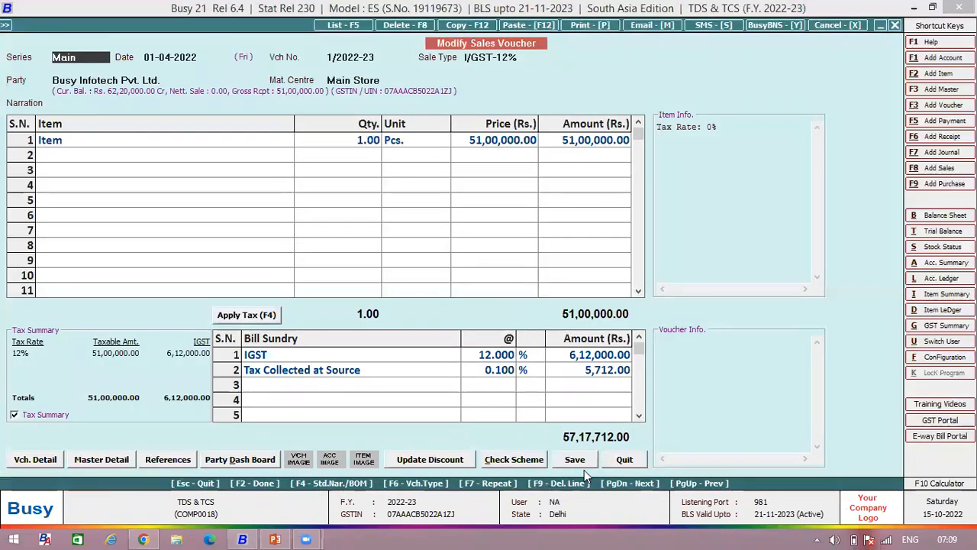
- Set the TCS amount in the sales voucher's TCS details to 5,000, accept the difference in amounts, save, and leave voucher modification
left_click(577, 461)
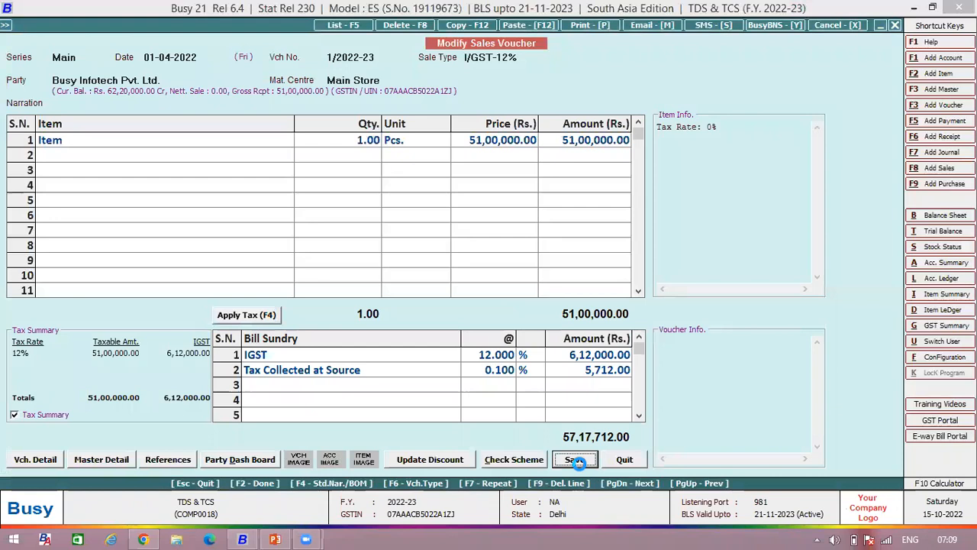
left_click(522, 301)
left_click(523, 301)
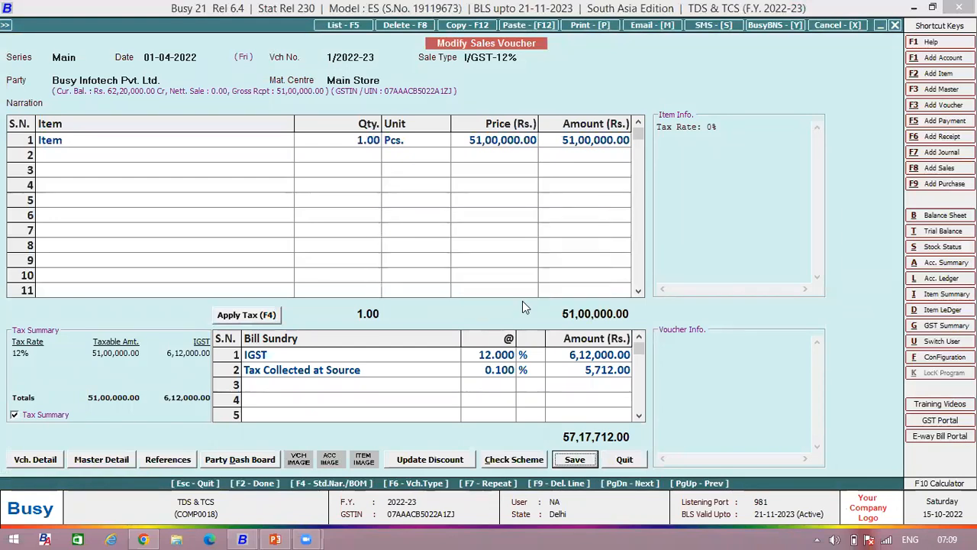
left_click(531, 252)
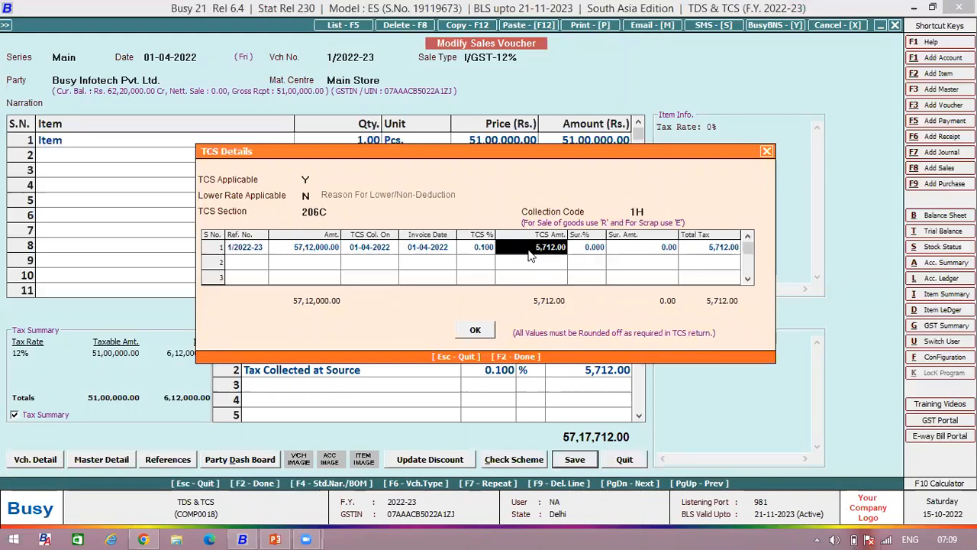
type("5,00")
type("00")
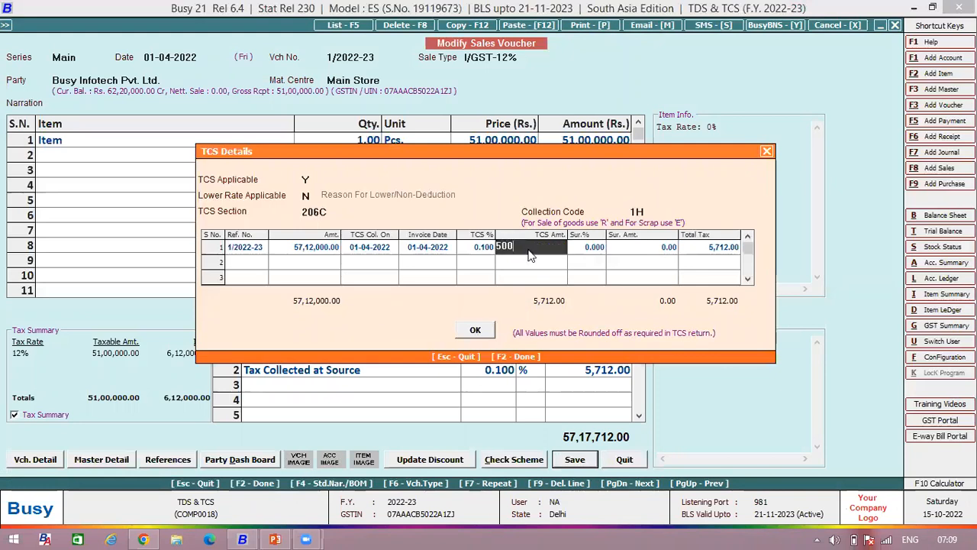
key("Return")
left_click(475, 332)
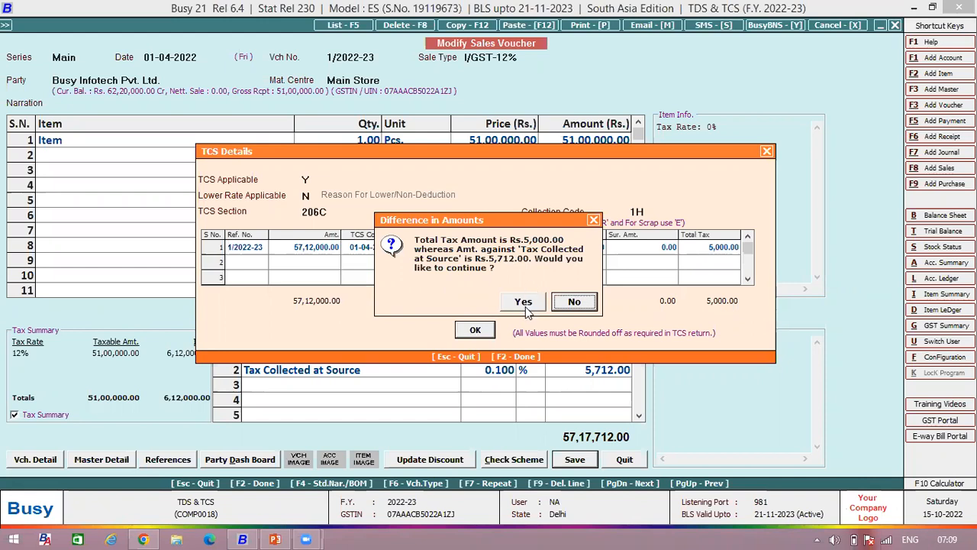
left_click(524, 302)
left_click(488, 299)
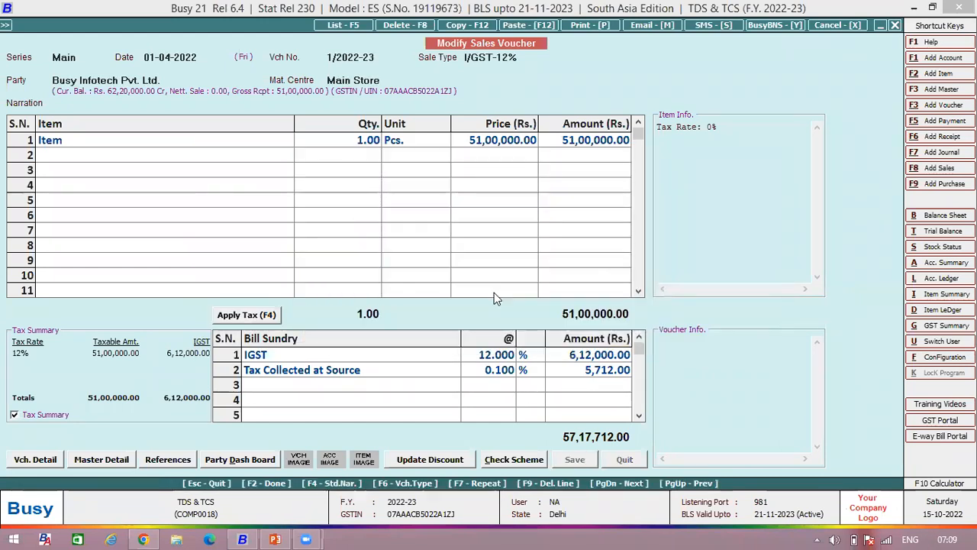
key("Escape")
key("Escape")
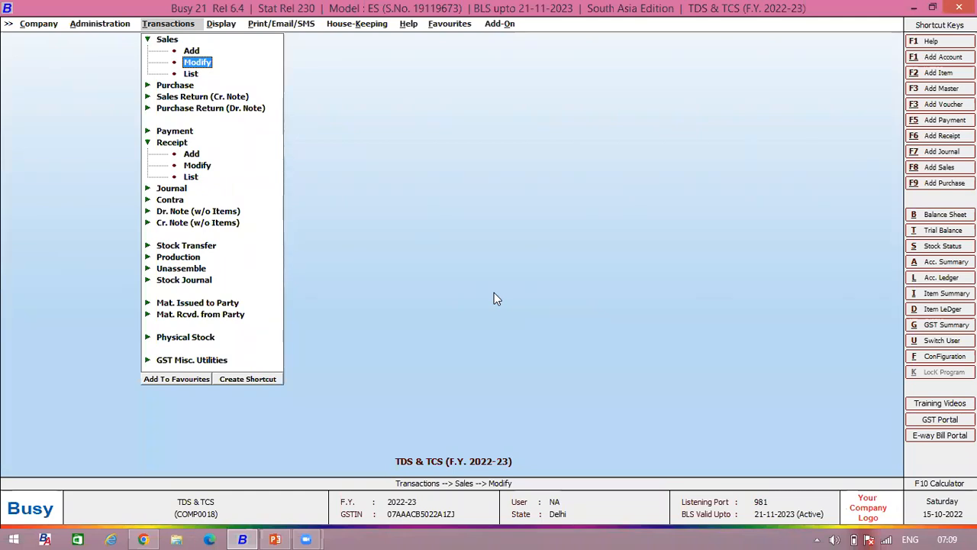
- Show the Reconcile Accounts & TCS report for sales and sales returns from 01-04-2022 to 30-05-2022
key("Right")
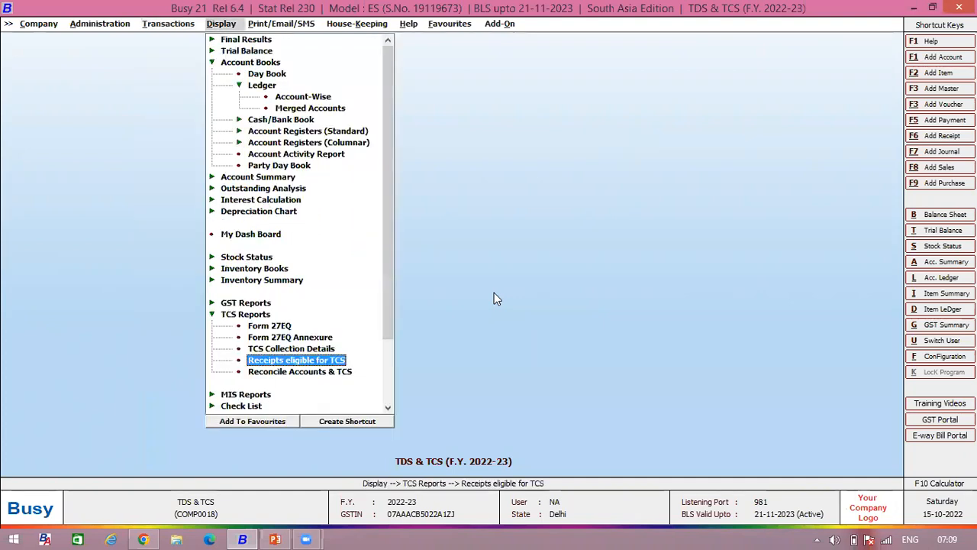
key("Down")
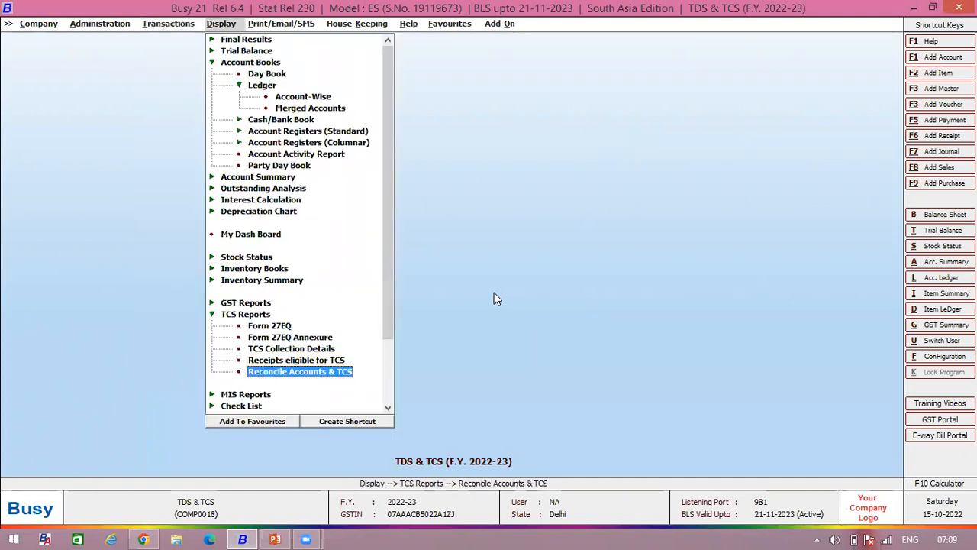
key("Return")
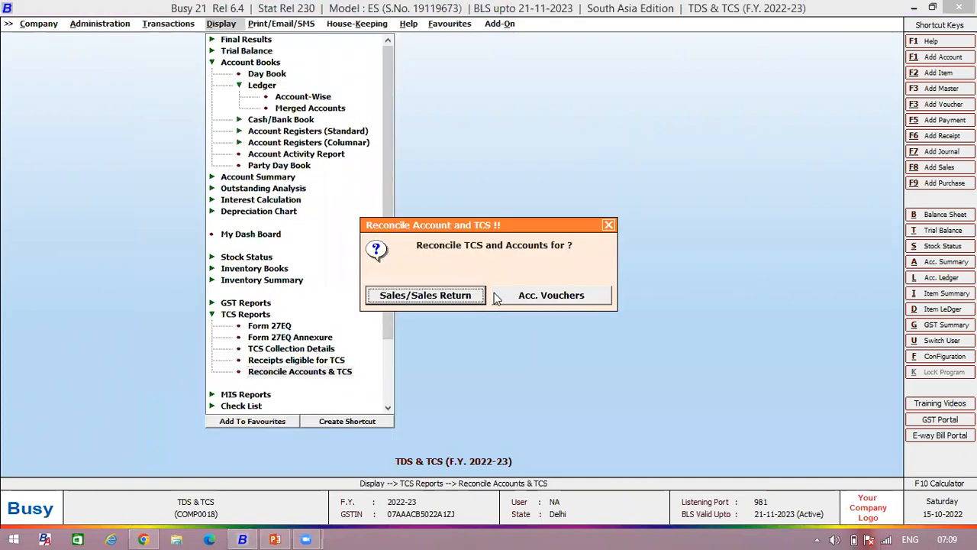
left_click(442, 296)
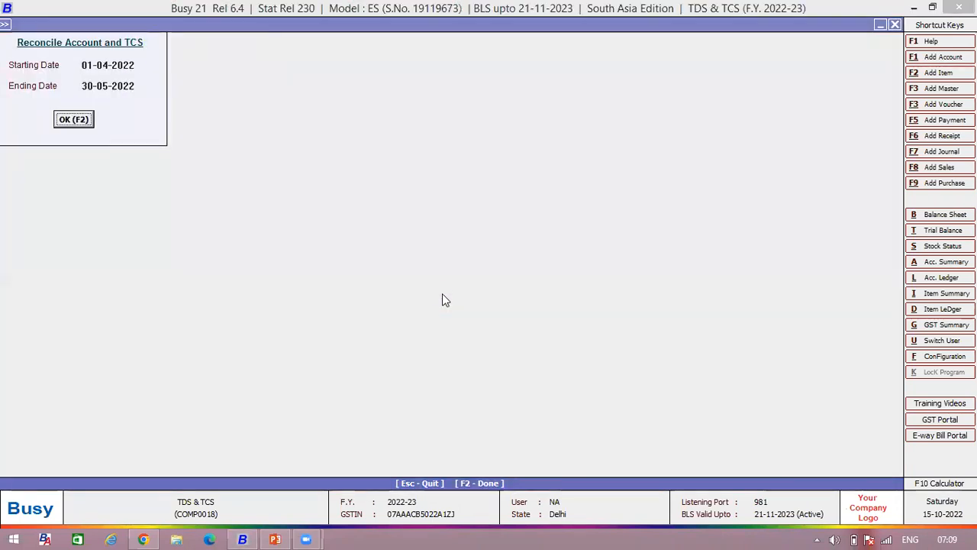
key("F2")
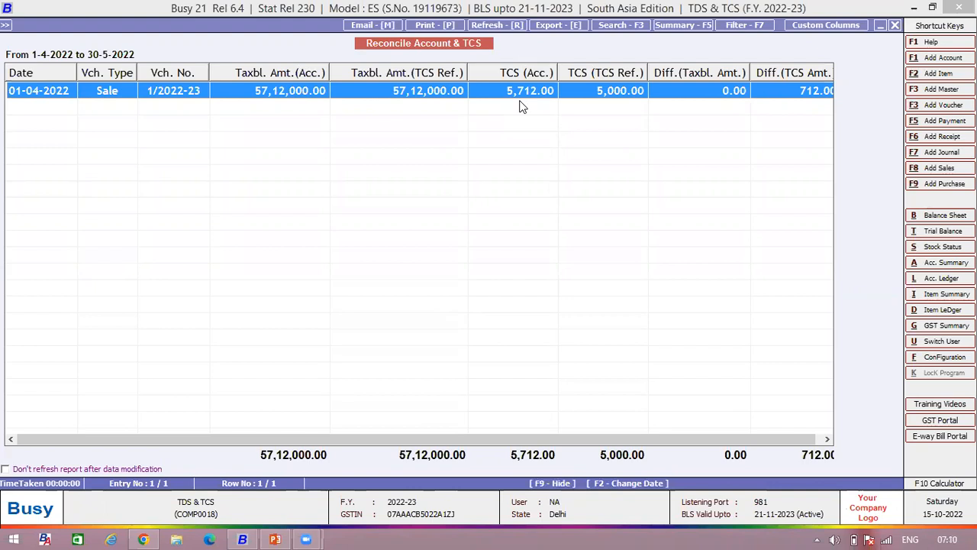
- Drill down from the report to the mismatched sales voucher, correct its TCS amount to 5,712, save it, and close the report
double_click(815, 90)
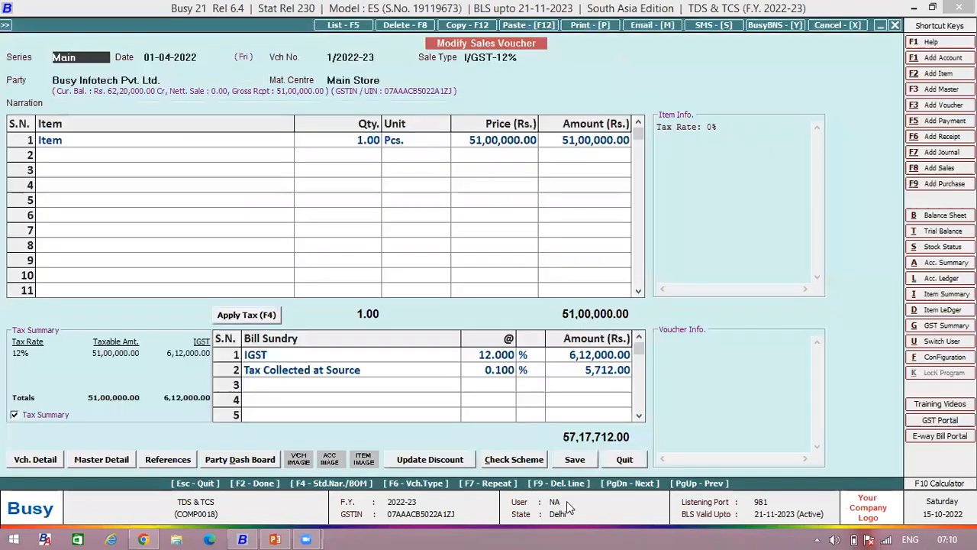
left_click(575, 460)
left_click(521, 303)
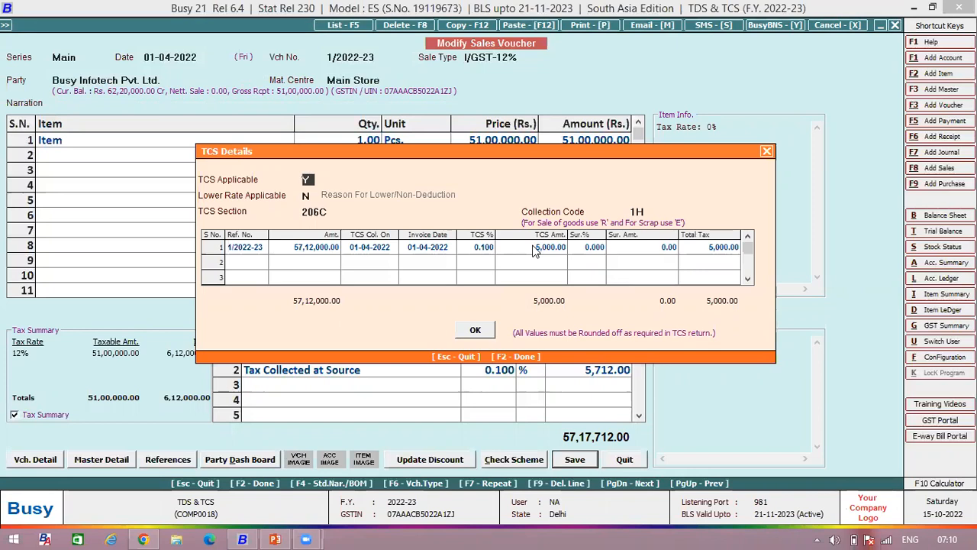
left_click(534, 252)
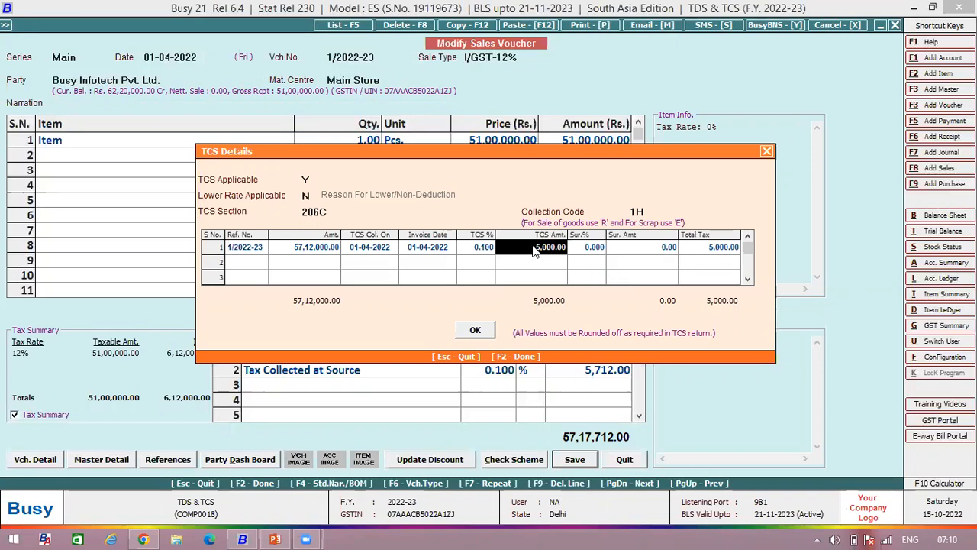
type("5")
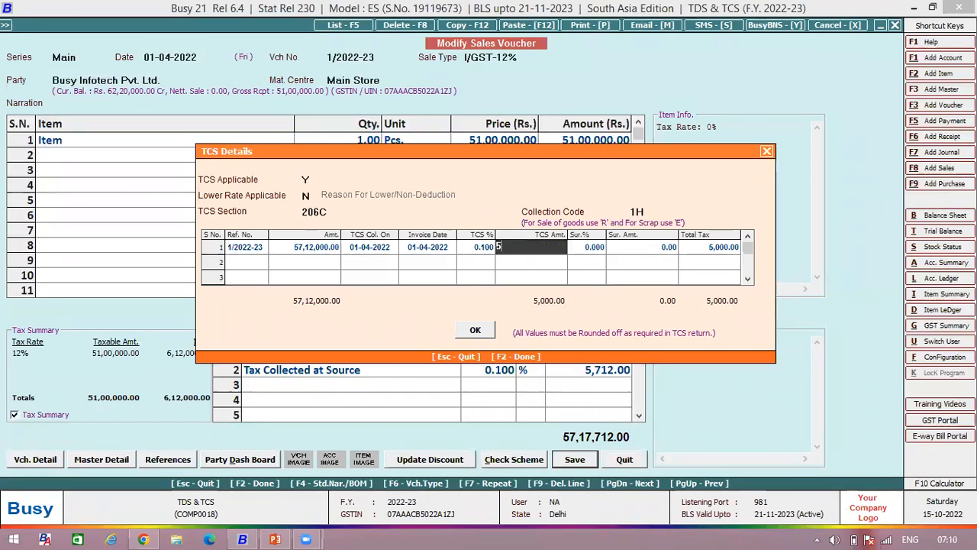
type(",712")
key("Return")
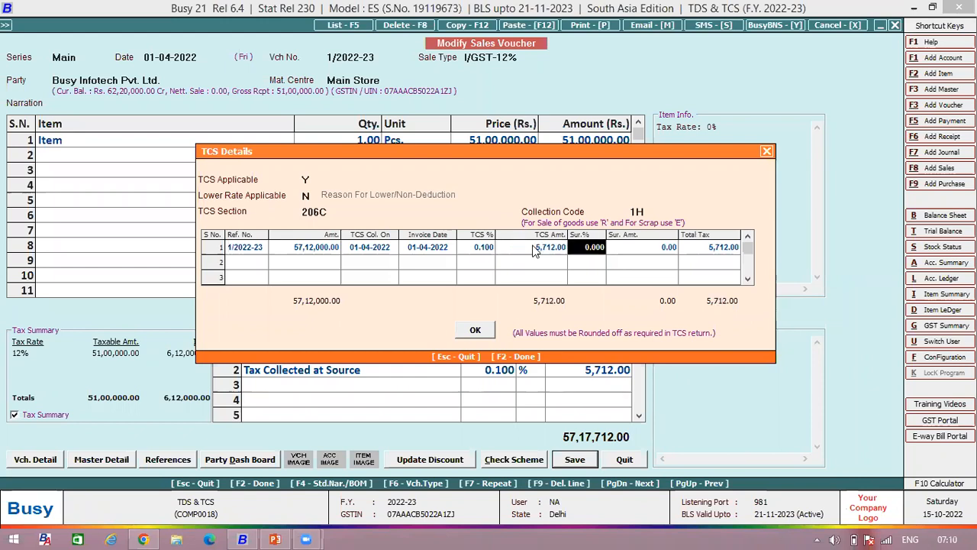
left_click(486, 329)
left_click(483, 300)
left_click(583, 302)
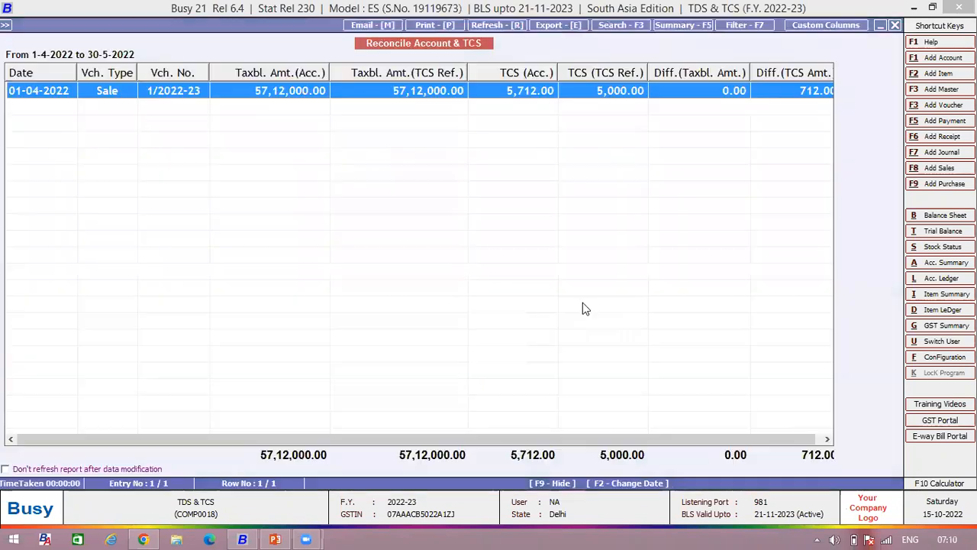
key("Escape")
key("Escape")
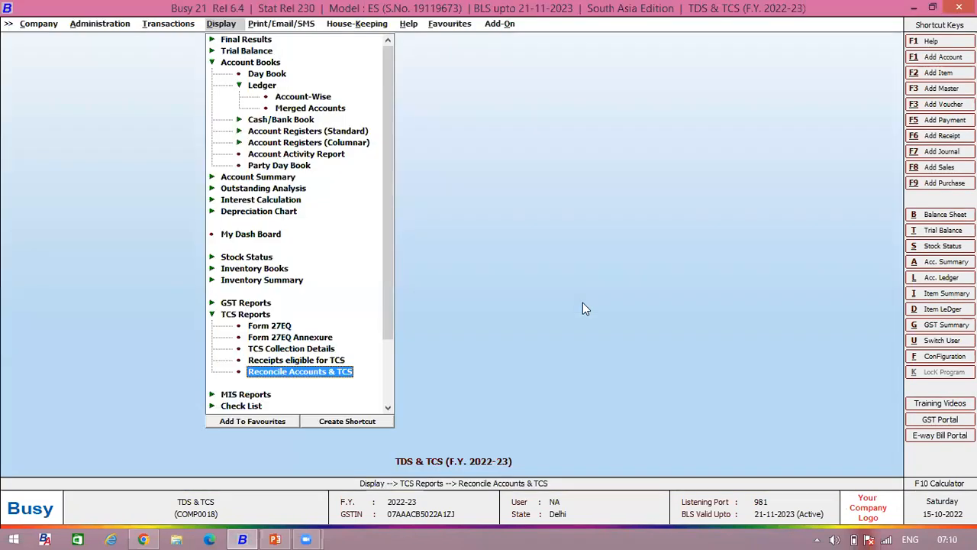
- Start a new payment voucher for depositing the collected TCS
key("Up")
key("Up")
key("Left")
key("Left")
key("Left")
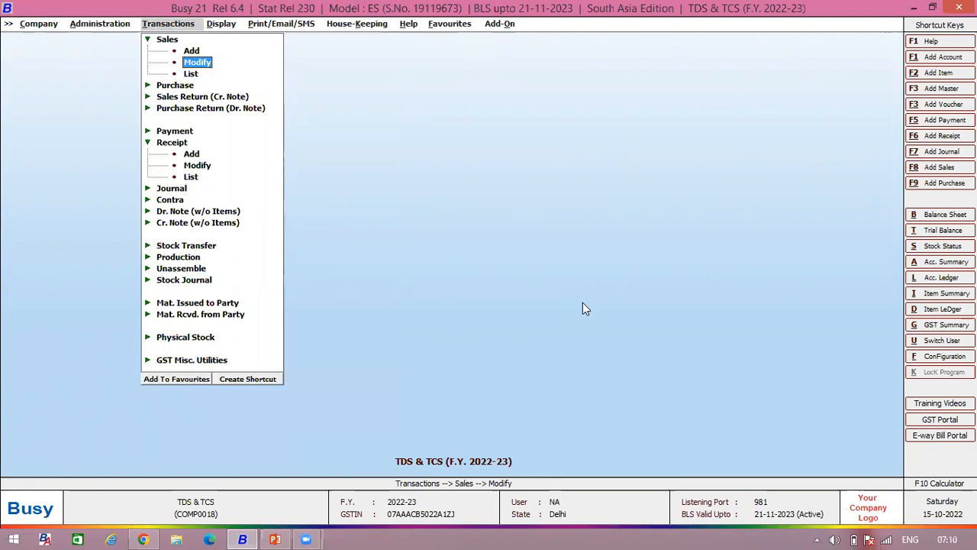
key("Down")
key("Down")
key("Down")
key("Down")
key("Down")
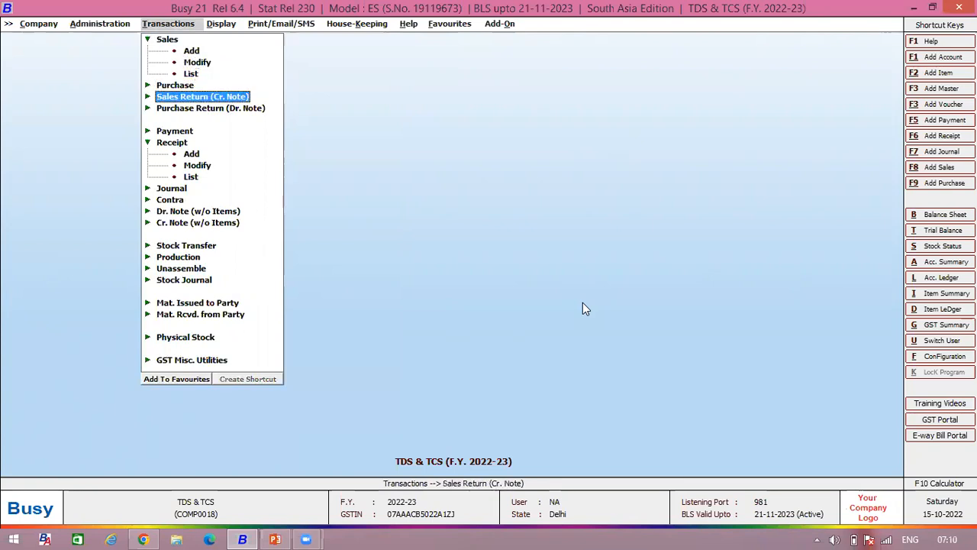
key("Return")
key("Return")
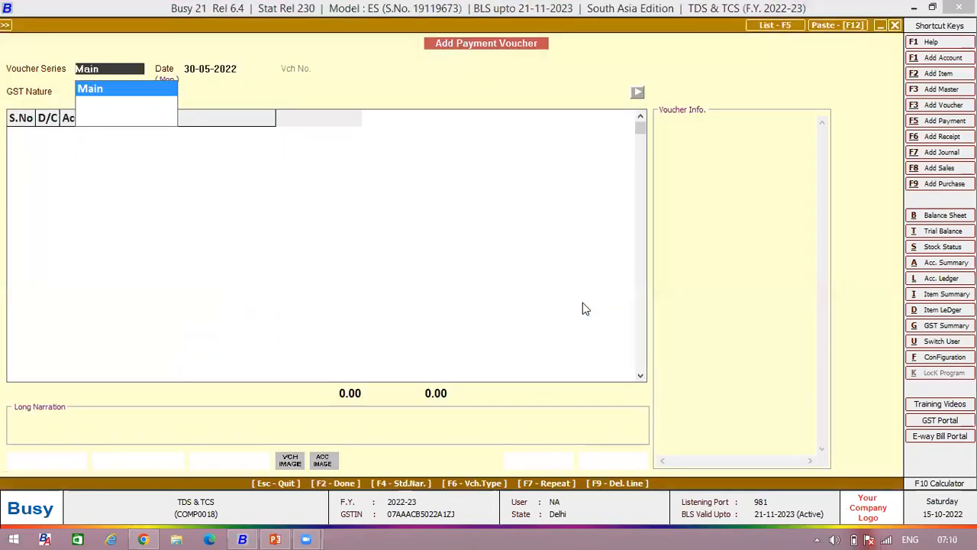
- Keep series Main, date 30-05-2022 and GST nature Not Applicable, and choose TCS (Tax Collected at Source) as the debit account
key("Return")
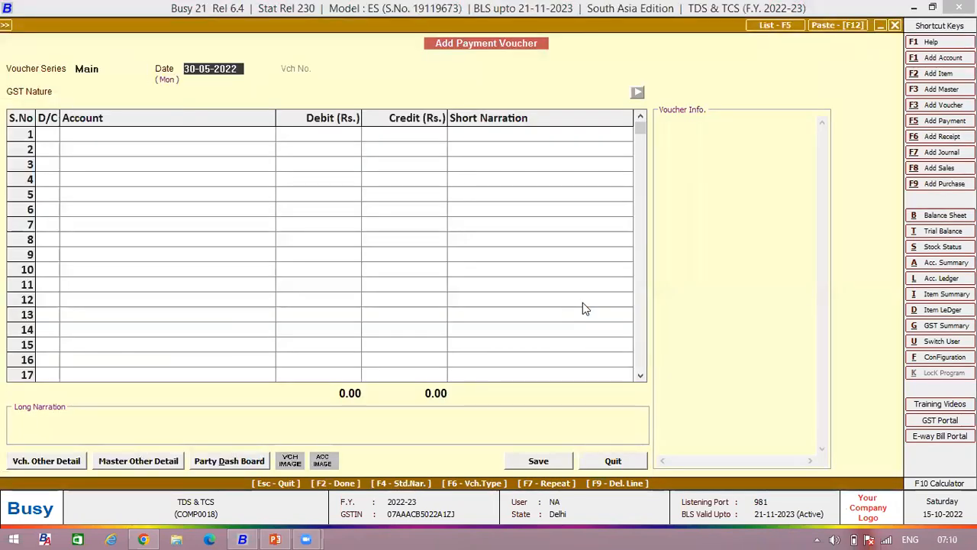
key("Return")
key("Return")
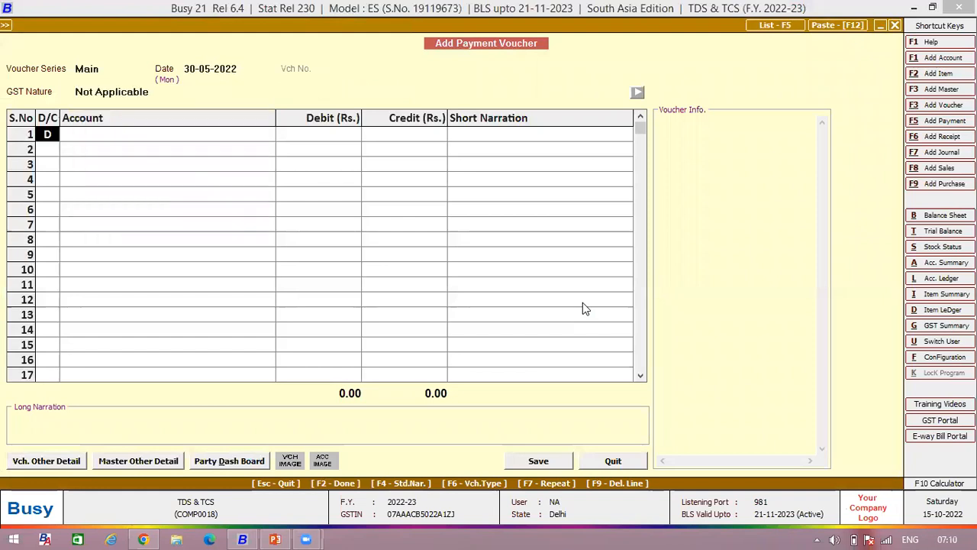
key("Return")
type("tcs")
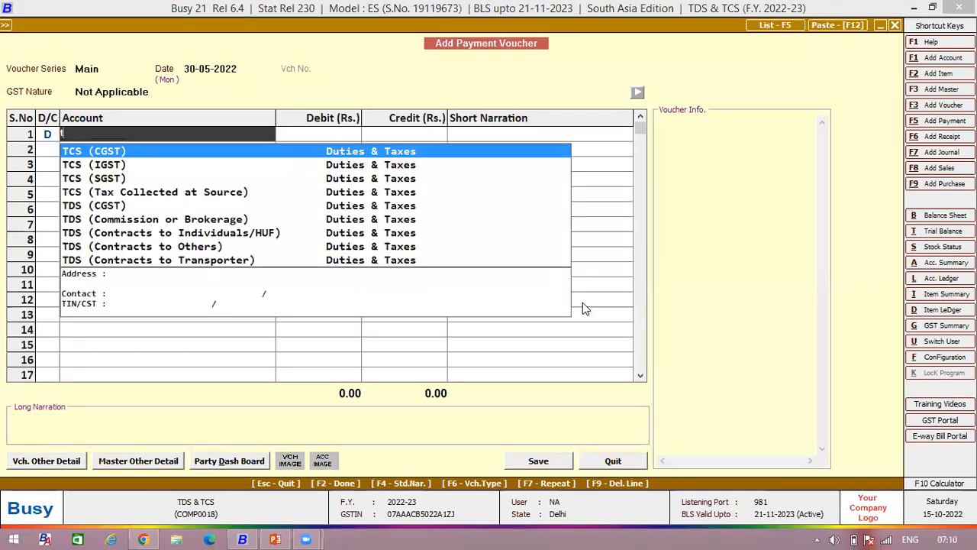
key("Down")
key("Down")
key("Down")
key("Return")
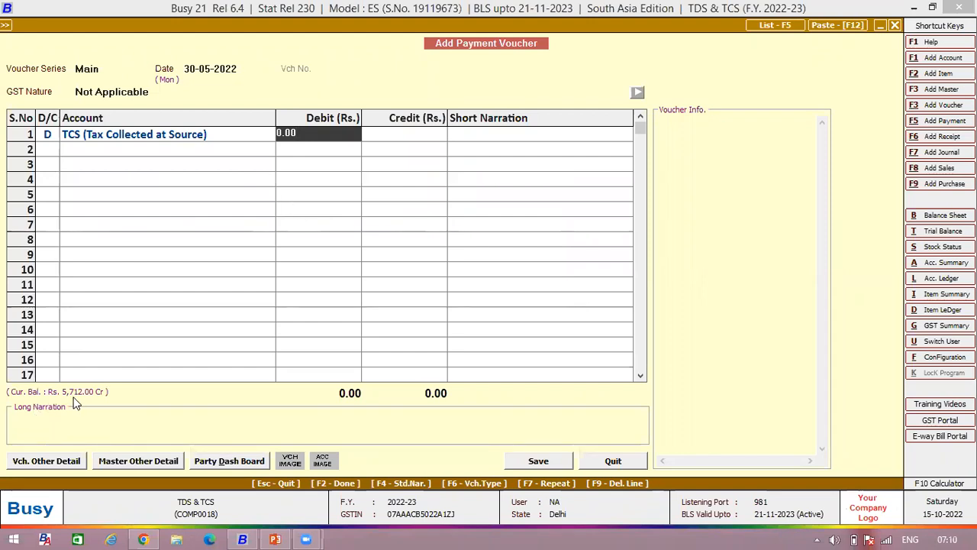
- Debit the TCS account with Rs. 5,712 and credit the same amount to Hdfc
type("5,712")
key("Return")
key("Return")
key("Return")
key("Return")
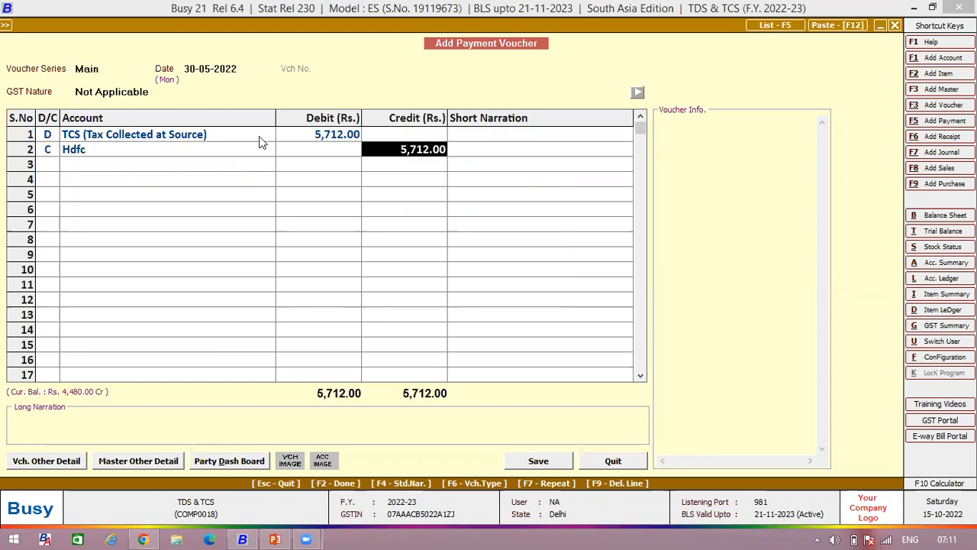
- Open the TCS reference adjustment for the payment, set the quarter to Ist and keep all references eligible
left_click(535, 461)
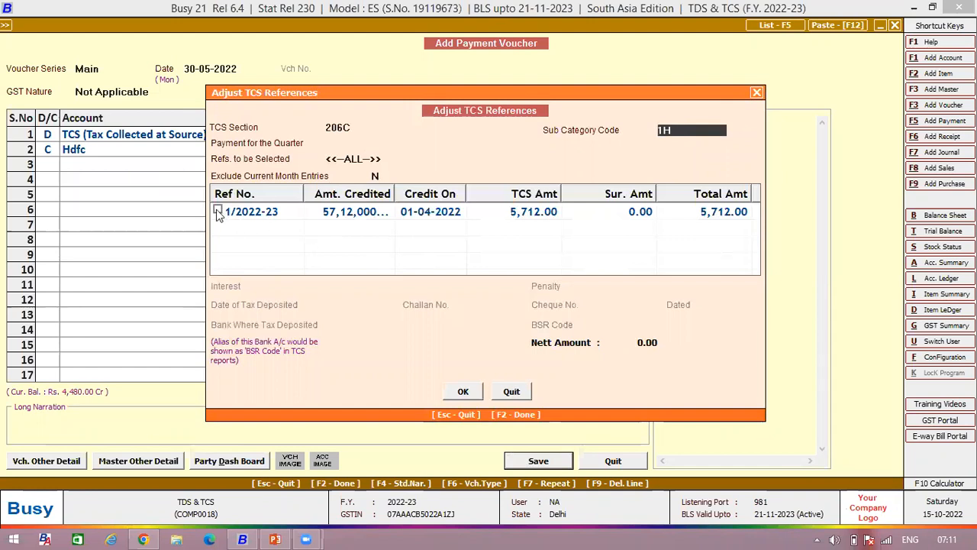
left_click(380, 142)
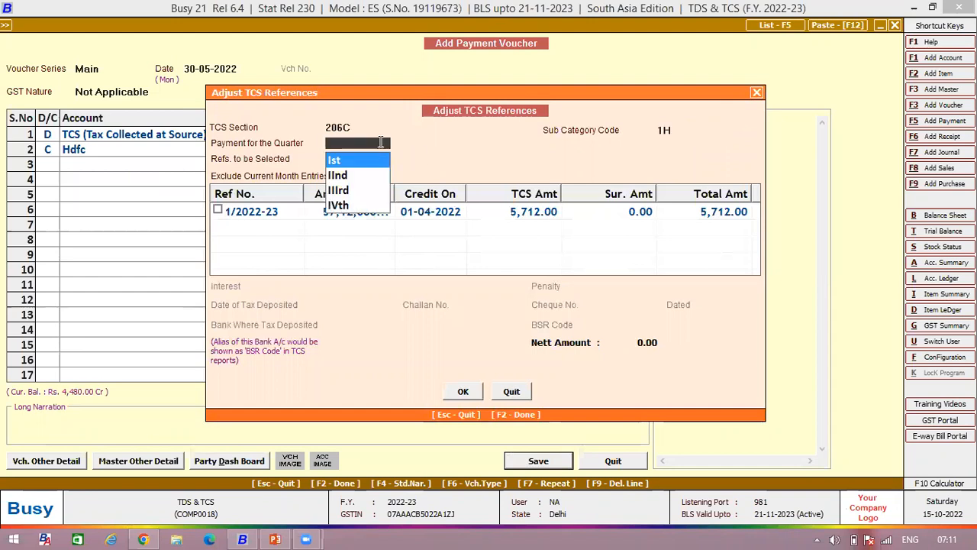
key("Return")
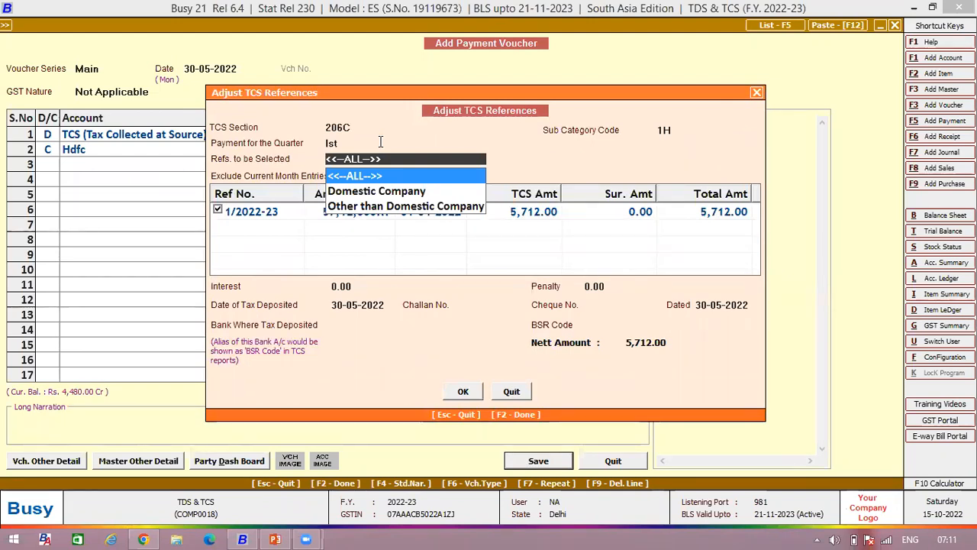
key("Down")
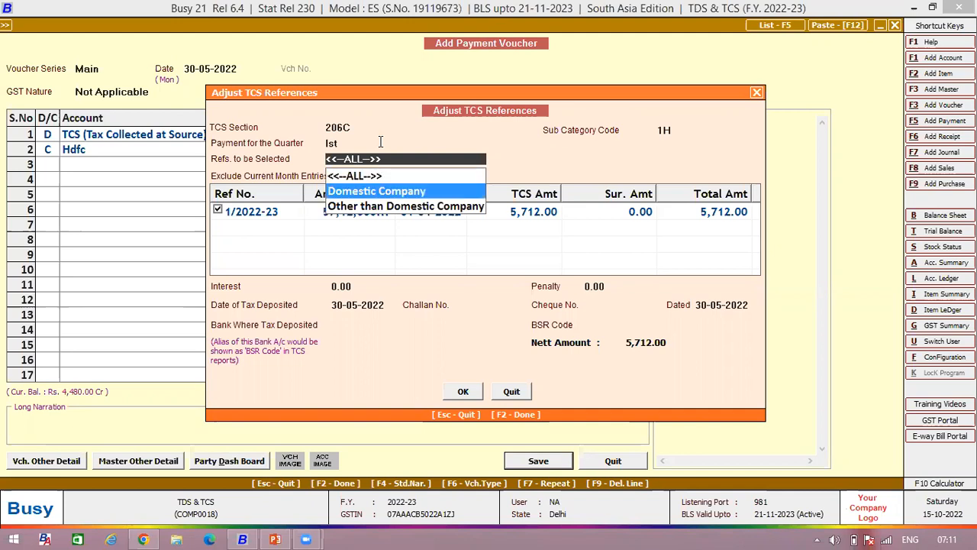
key("Up")
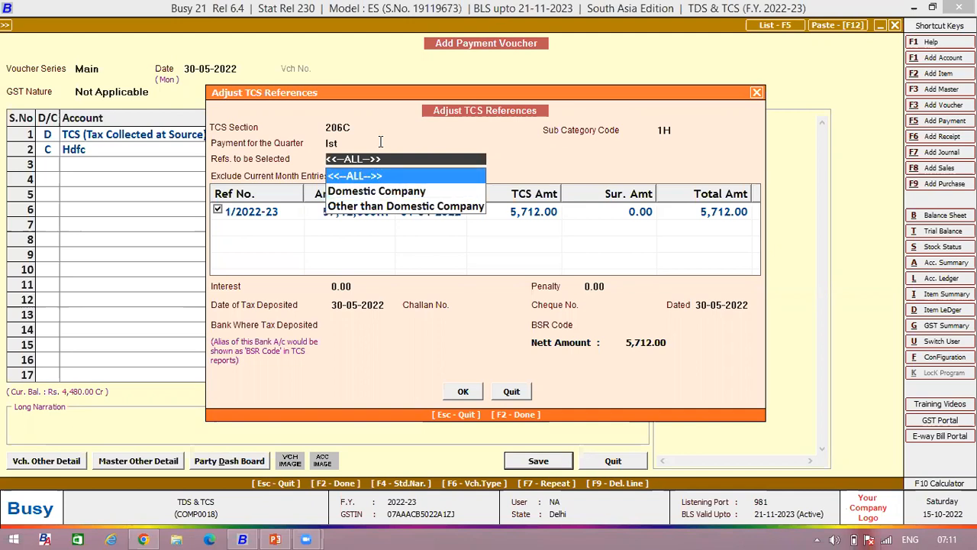
key("Return")
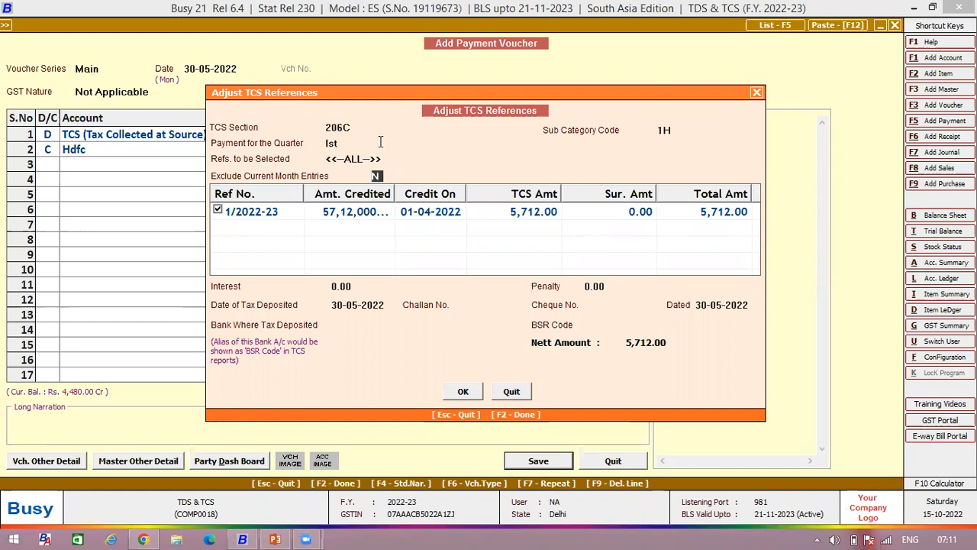
- Try excluding current month entries, reset the option to N, and discard the TCS adjustment and payment voucher
key("y")
left_click(217, 211)
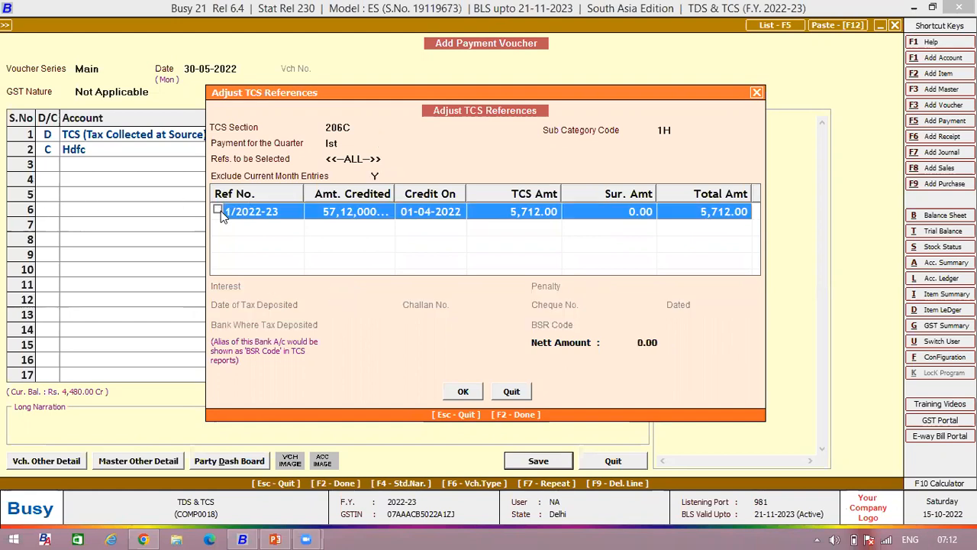
left_click(375, 175)
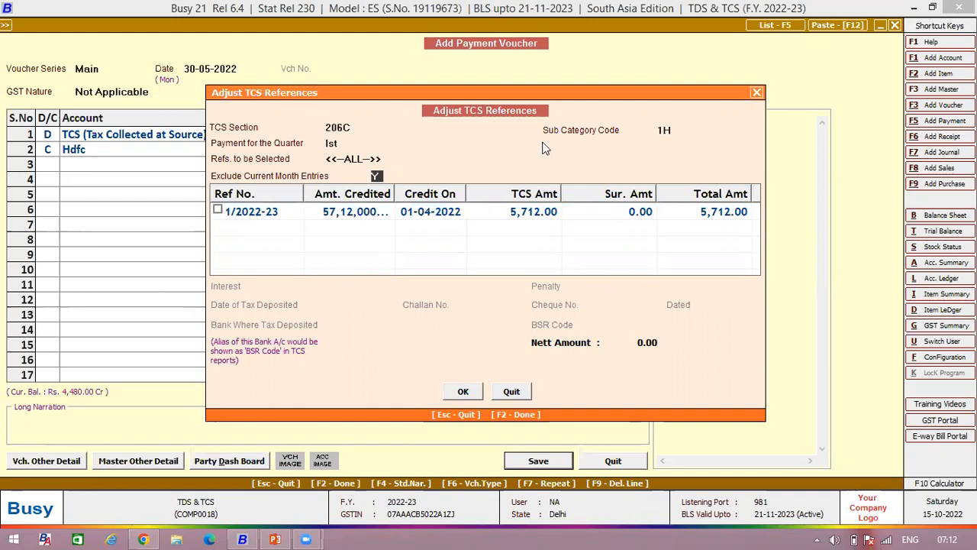
key("n")
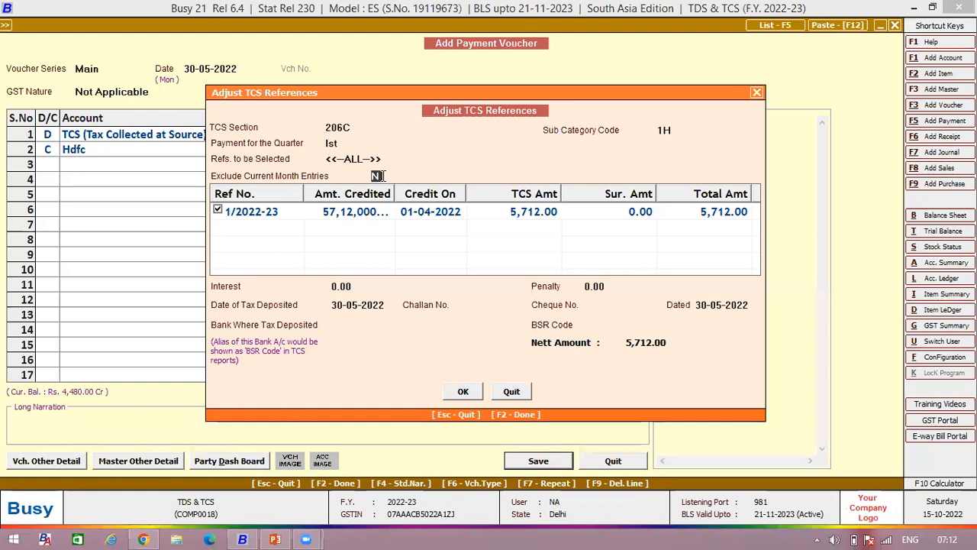
left_click(755, 92)
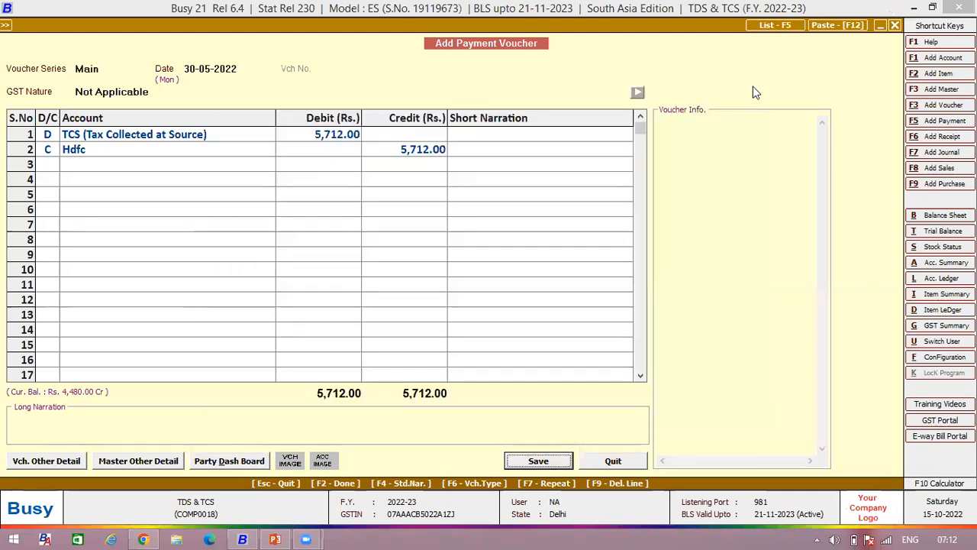
key("Escape")
key("Left")
key("Return")
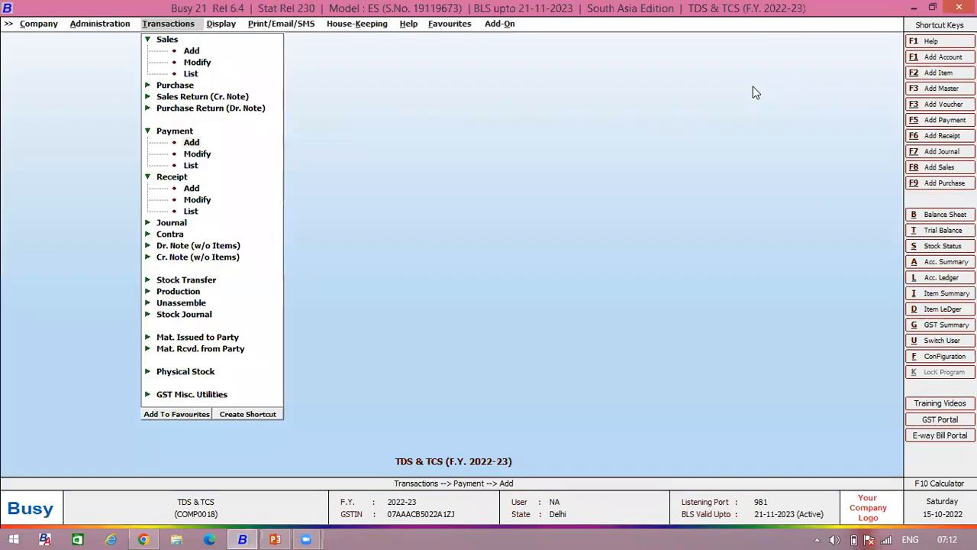
- Check the TCS (Tax Collected at Source) account ledger from 01-04-2022 to 30-05-2022 and close it
key("l")
key("Return")
key("F2")
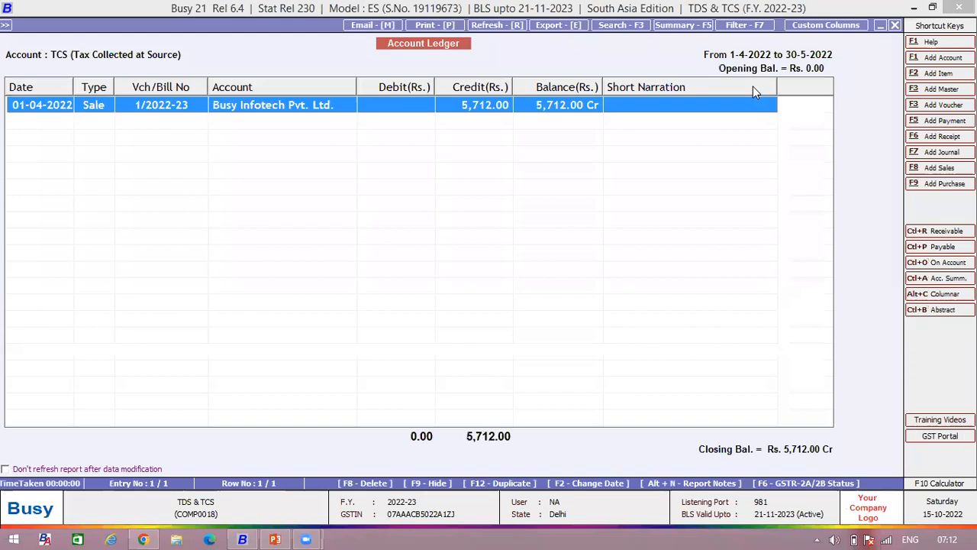
key("Escape")
key("Escape")
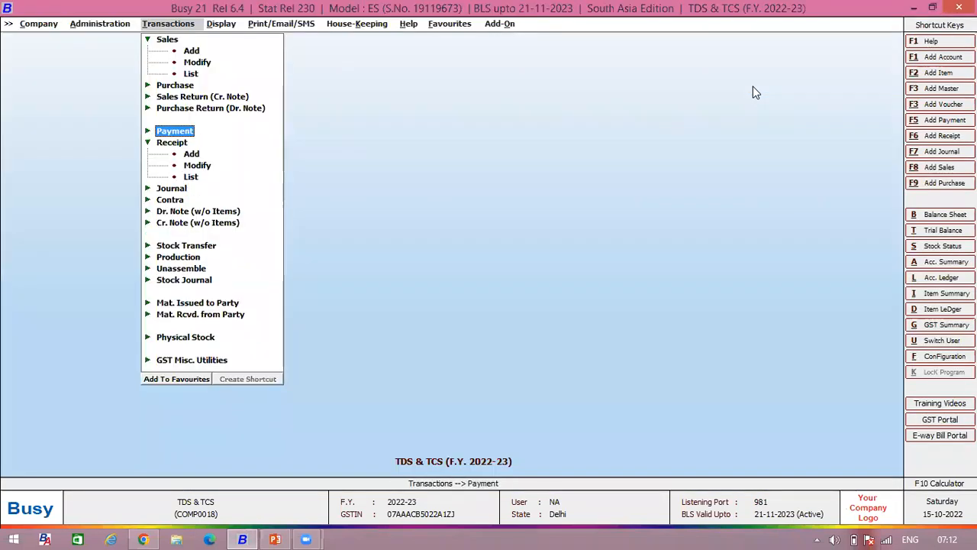
- Start a new payment voucher in series Main dated 30-04-2022 with GST nature Not Applicable
key("Down")
key("Up")
key("Return")
key("Return")
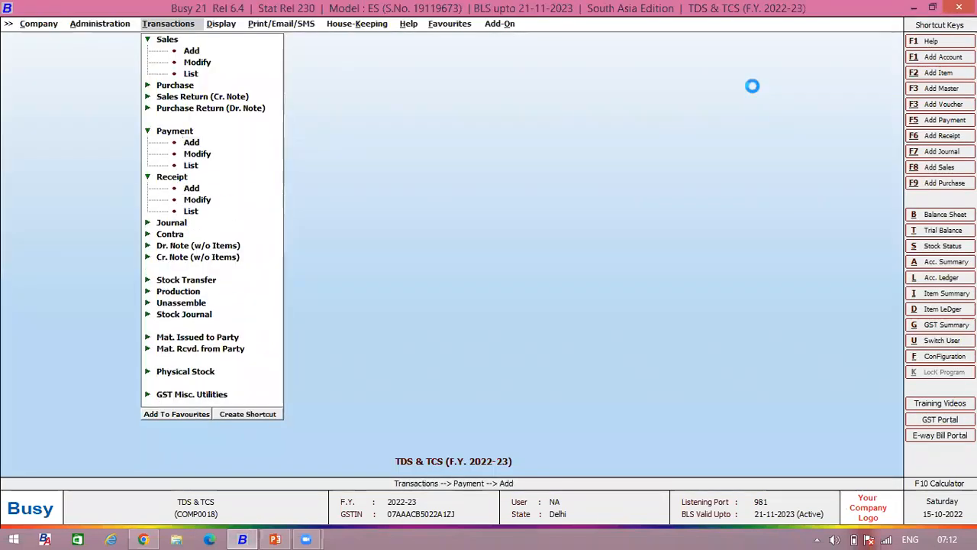
key("Return")
type("3")
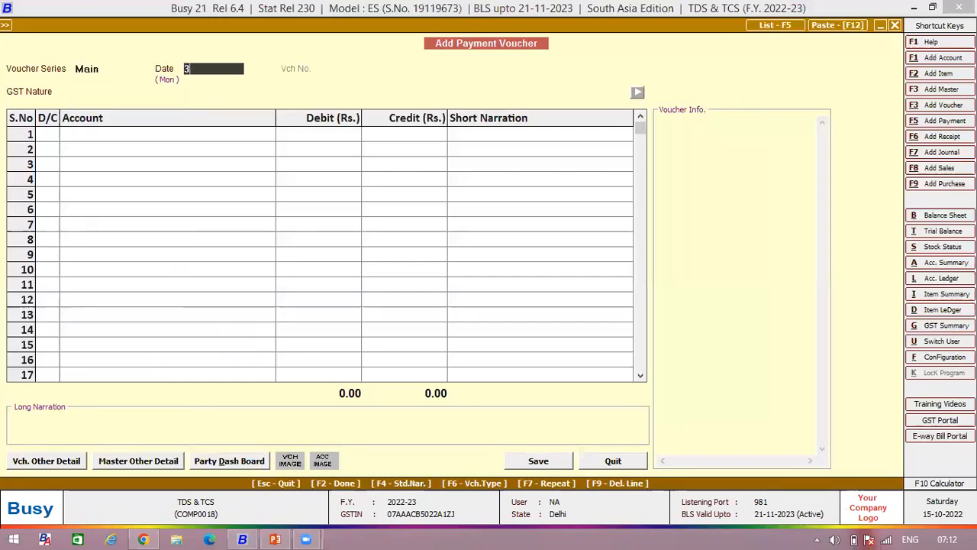
type("0.04")
key("Return")
key("Return")
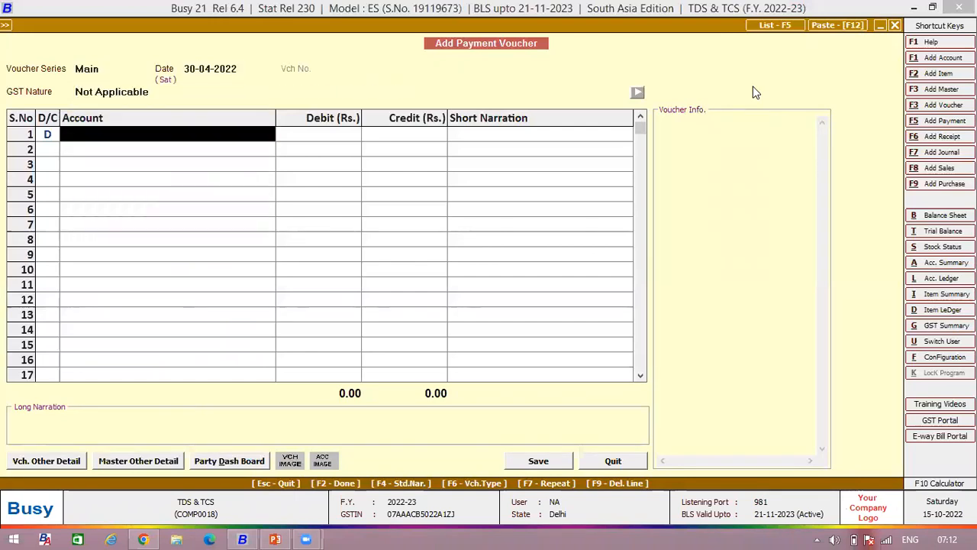
- Debit TCS (Tax Collected at Source) with Rs. 5,712 and credit the same amount to Hdfc
type("tcs")
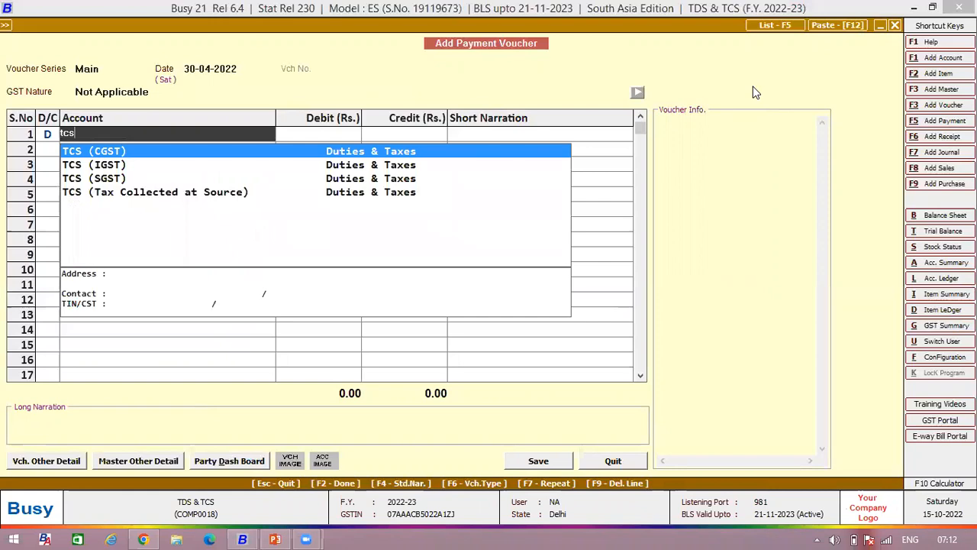
key("Down")
key("Down")
key("Down")
key("Return")
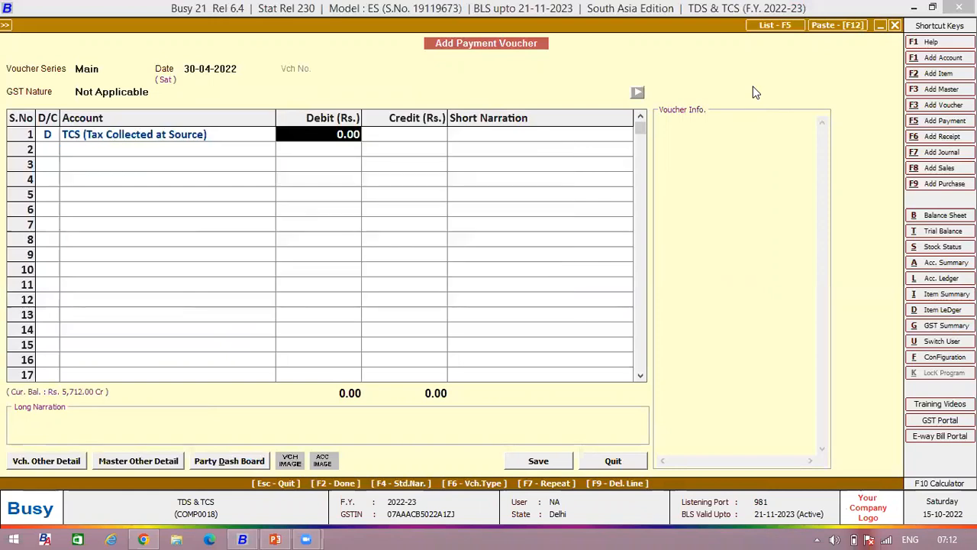
type("5712")
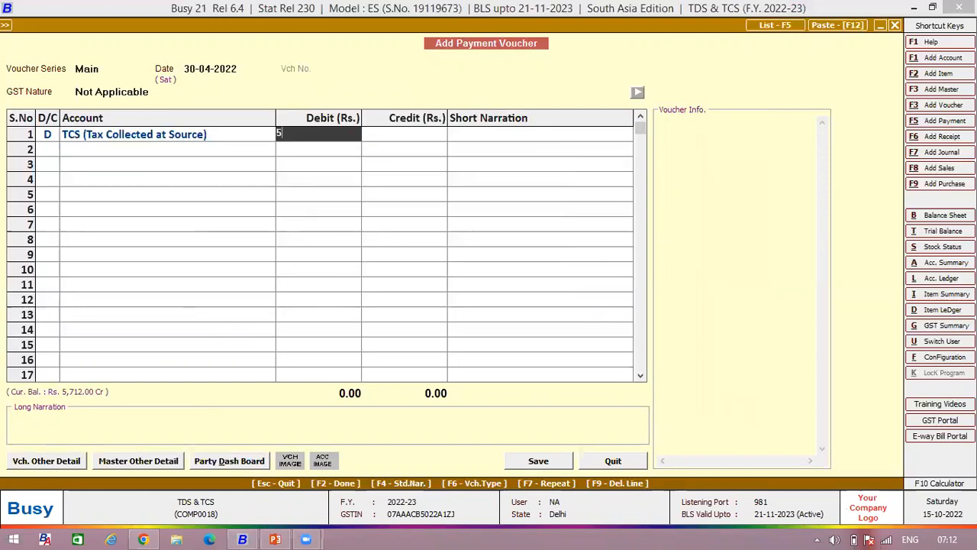
key("Return")
key("Return")
key("Return")
key("Return")
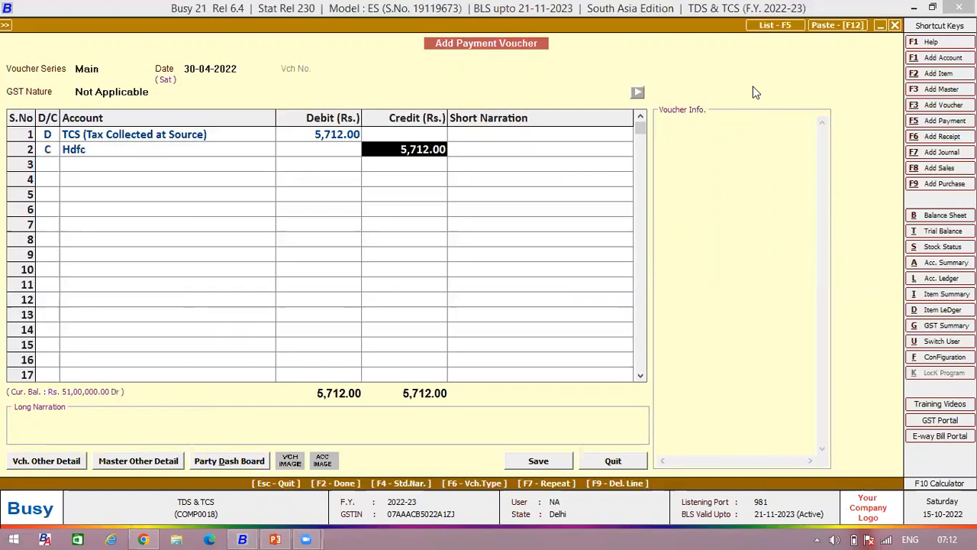
- Adjust TCS reference 1/2022-23 against the payment for quarter Ist, with all references and current month entries not excluded
left_click(544, 462)
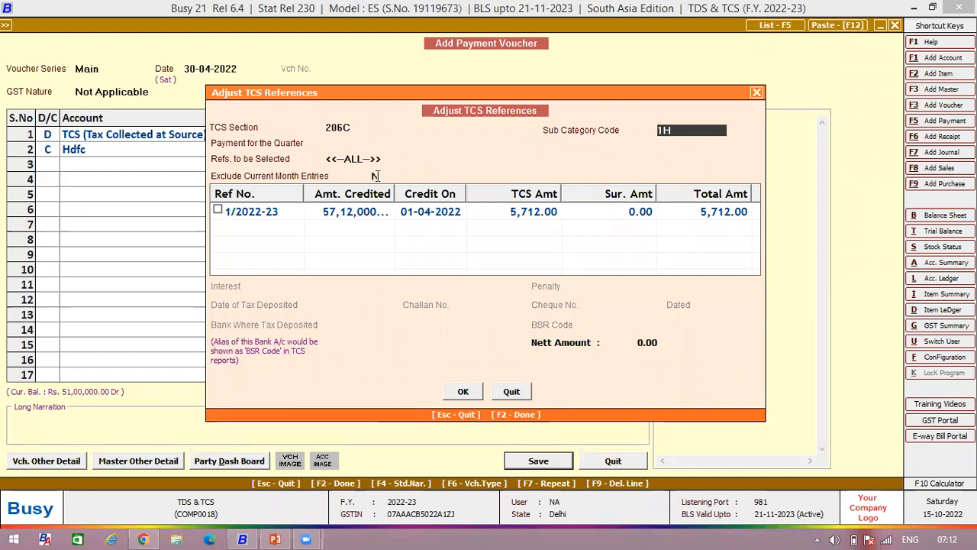
left_click(341, 139)
key("Return")
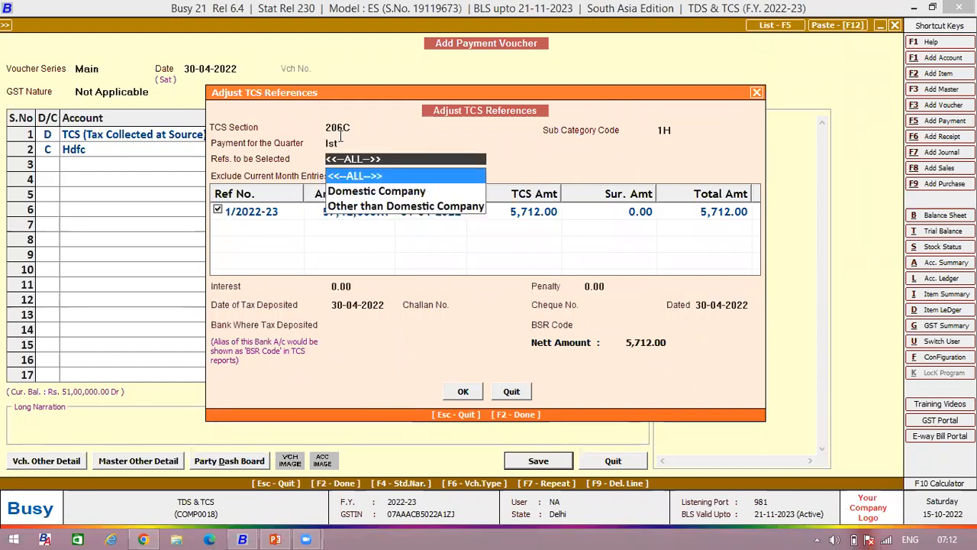
key("Return")
type("Y")
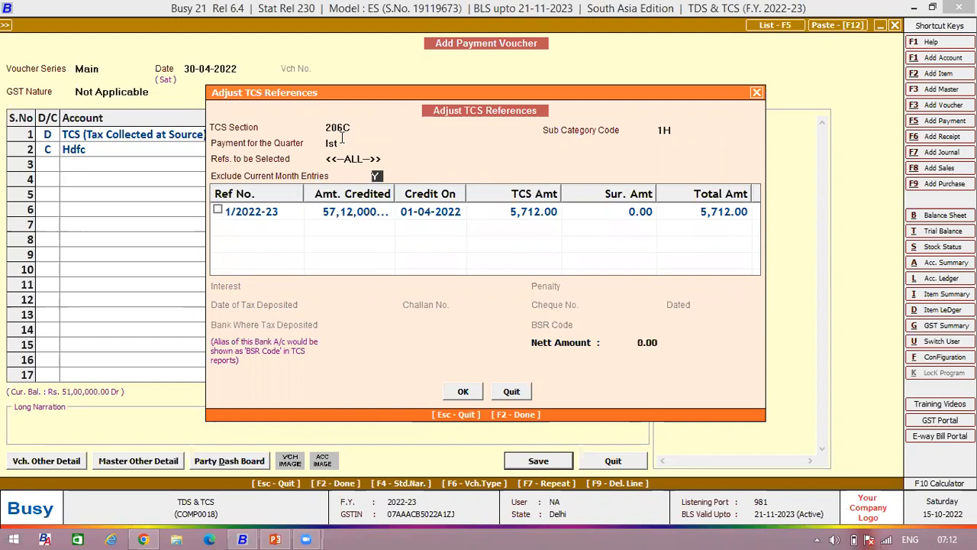
left_click(217, 210)
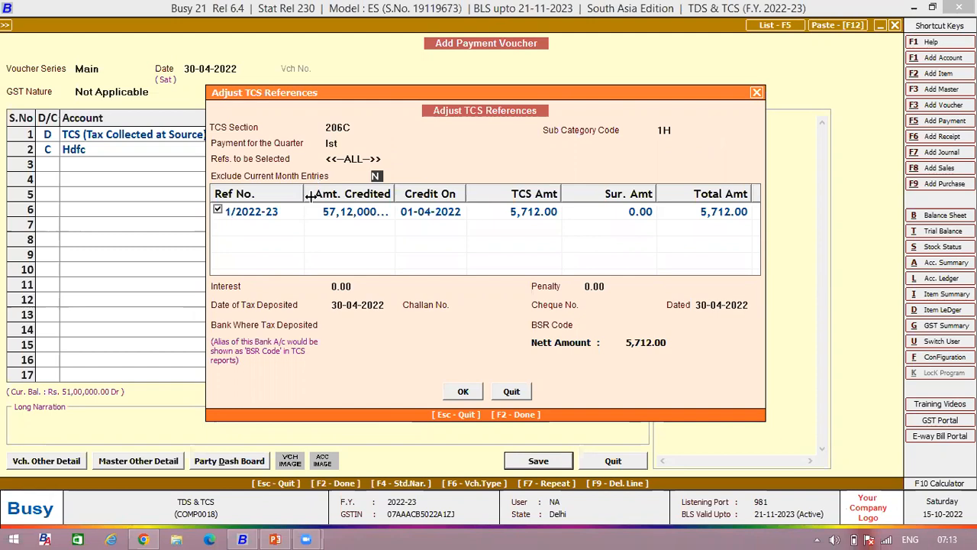
left_click(273, 214)
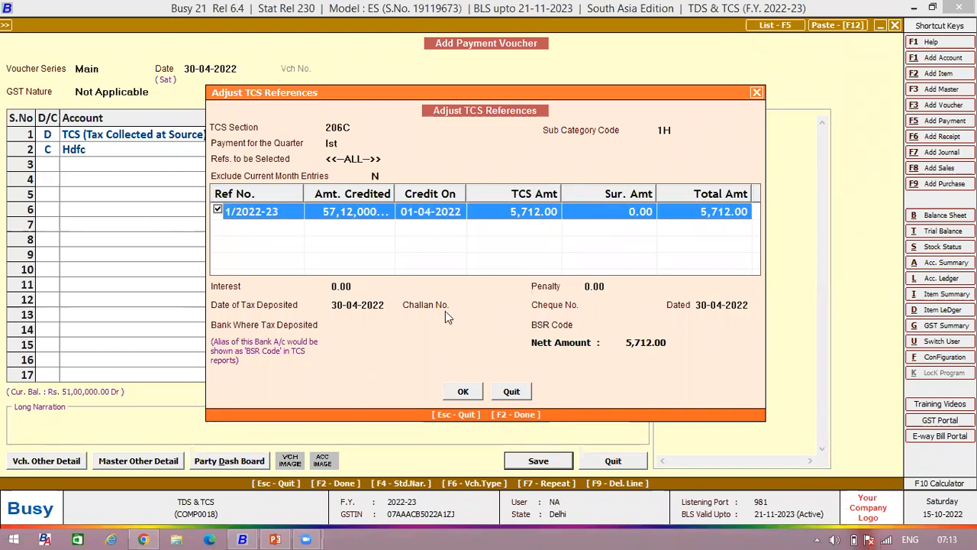
- Enter challan no. 1456, cheque no. 4576, bank Hdfc and BSR code 5454545, save the payment and quit voucher entry
left_click(465, 304)
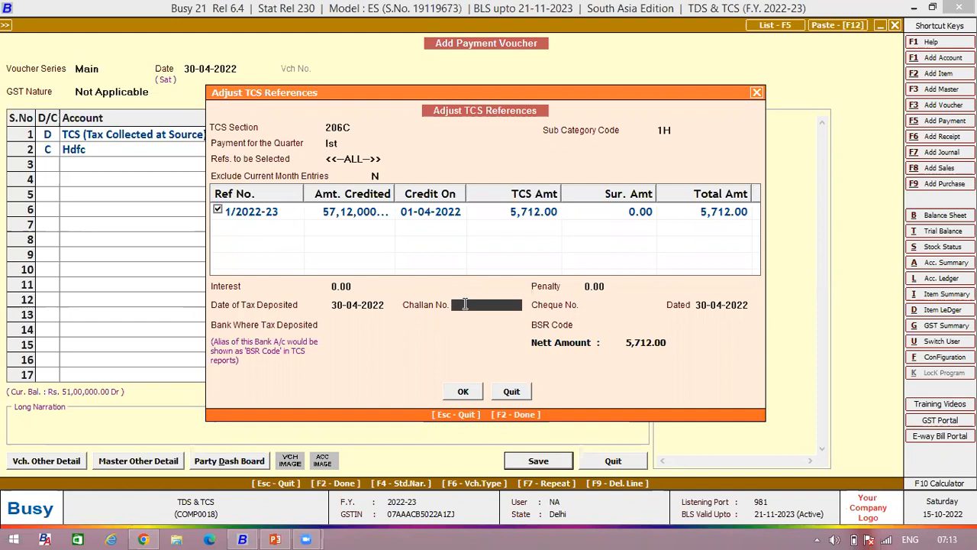
type("1456")
key("Return")
type("4576")
key("Return")
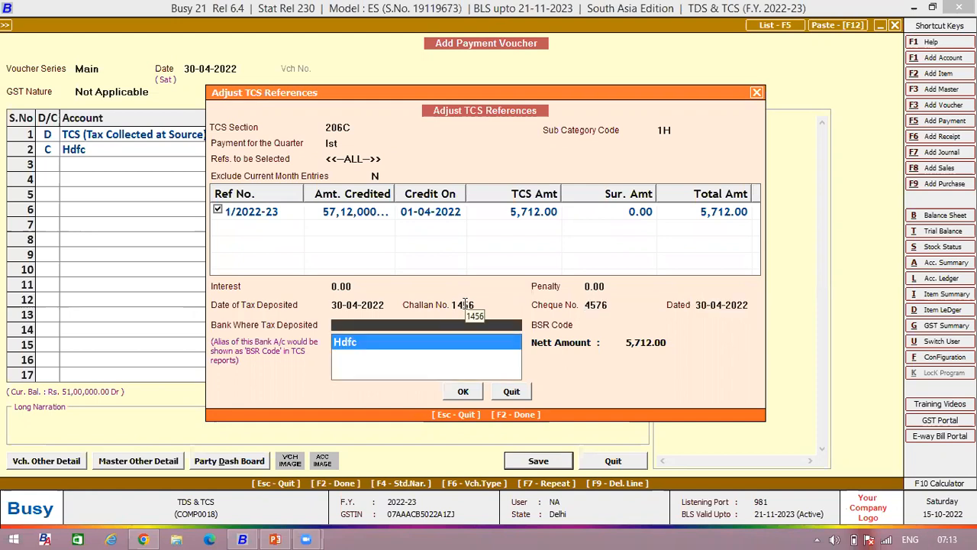
key("Return")
type("5454545")
key("Return")
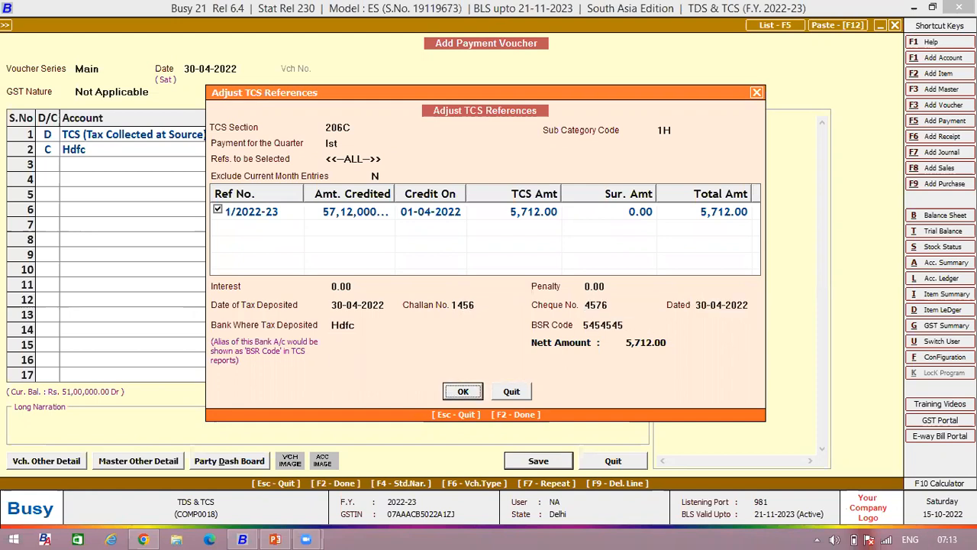
left_click(464, 393)
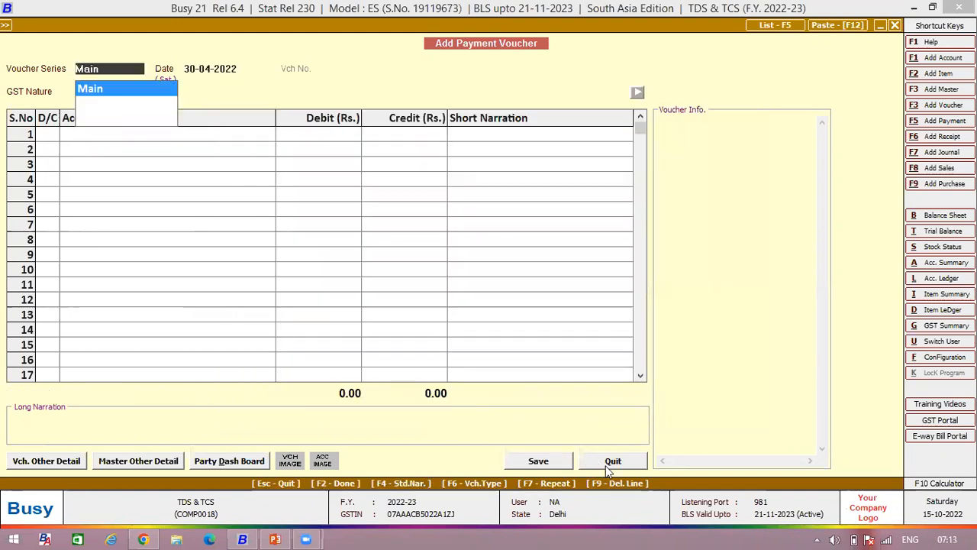
left_click(608, 466)
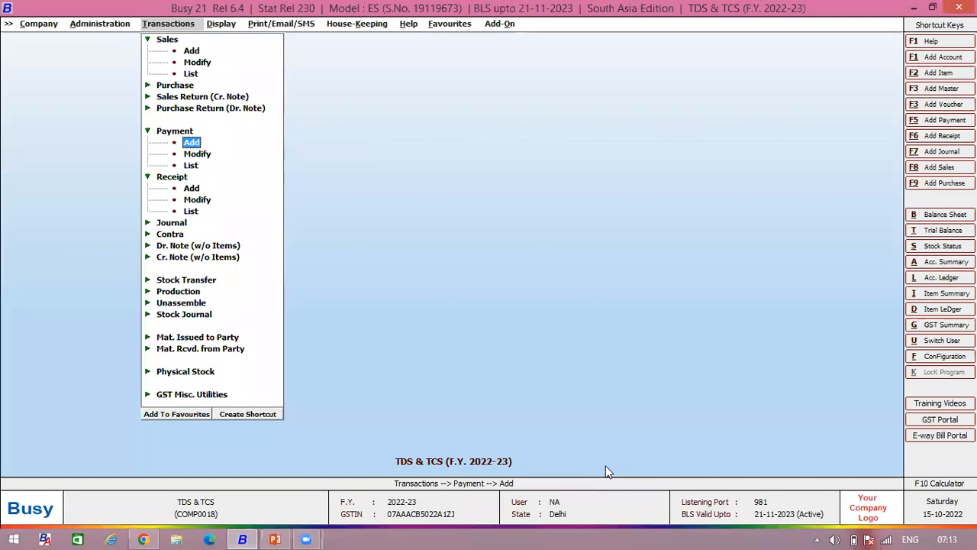
- Review the TCS account ledger after the payment to check its closing balance, and close the report
key("alt+l")
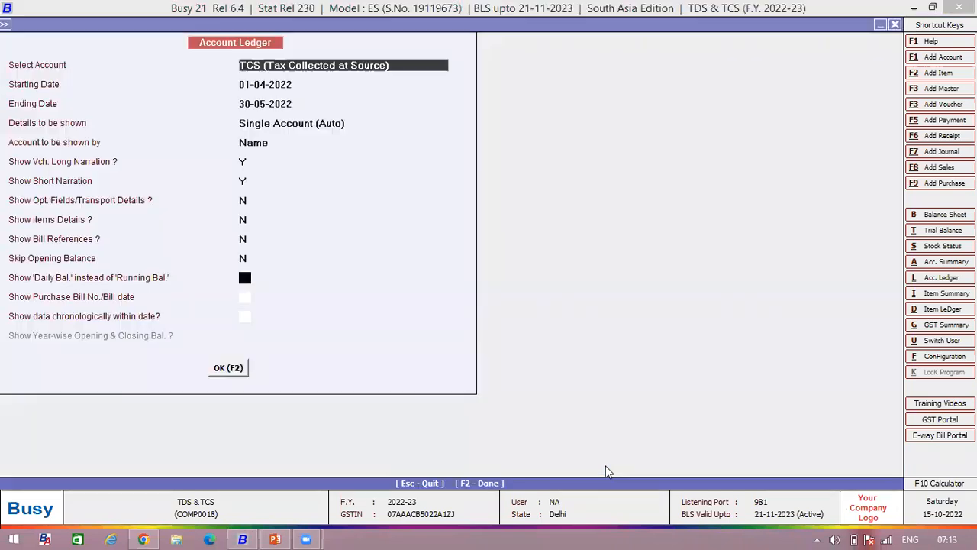
left_click(224, 373)
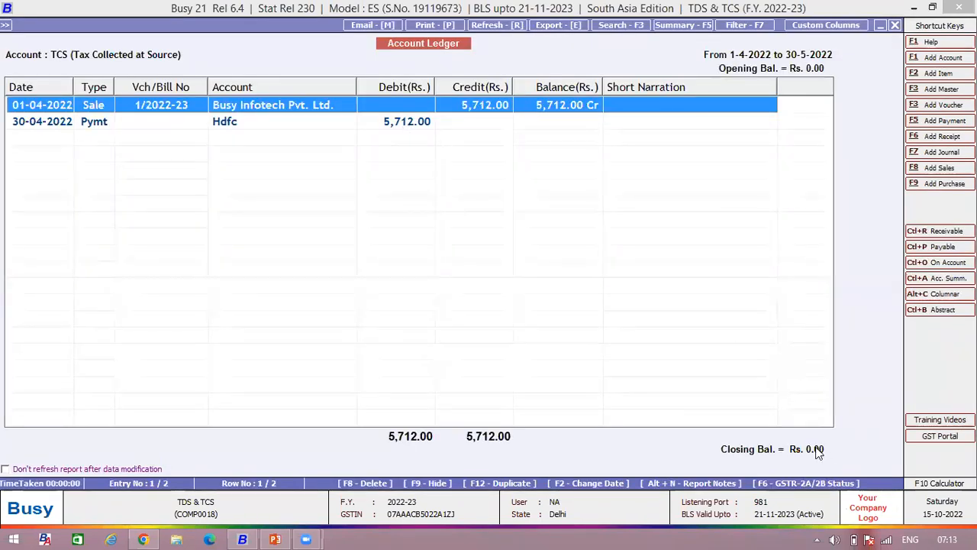
key("Escape")
key("Escape")
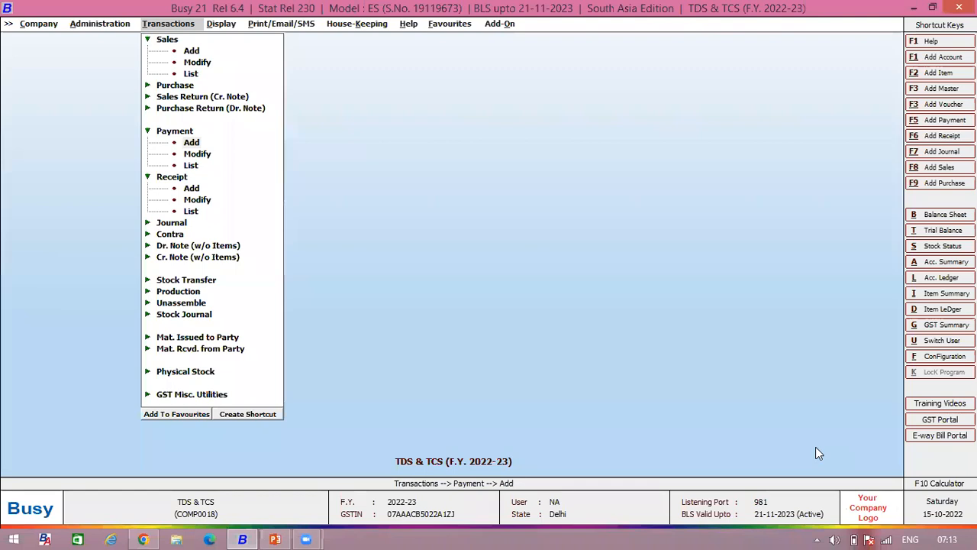
- View the Form 27EQ report for quarter Ist, check the tax deposited and challan details, and close it
key("Escape")
key("Right")
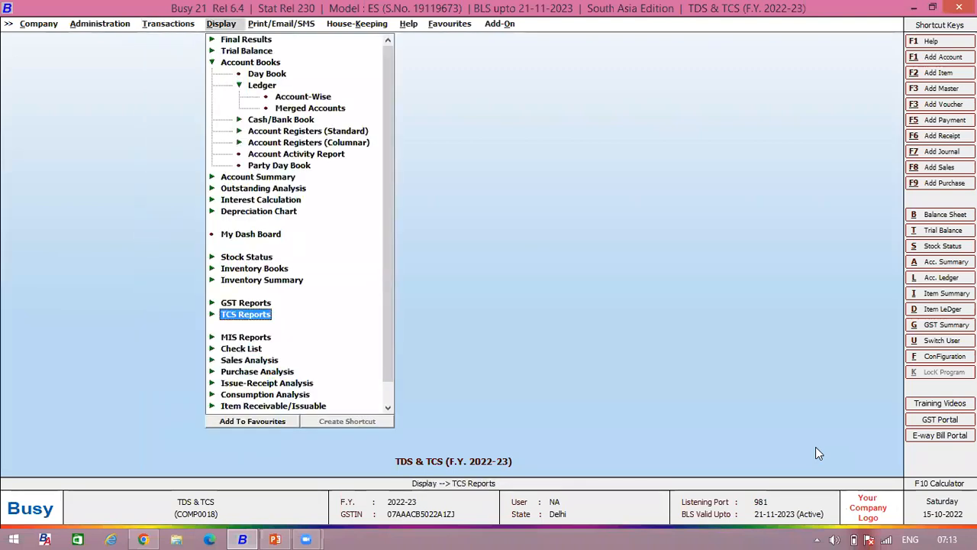
key("Escape")
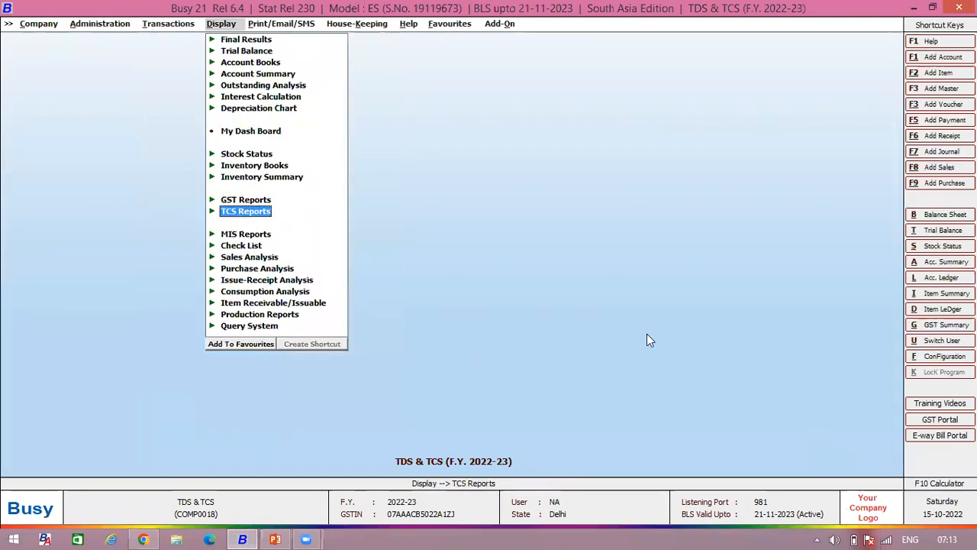
left_click(237, 214)
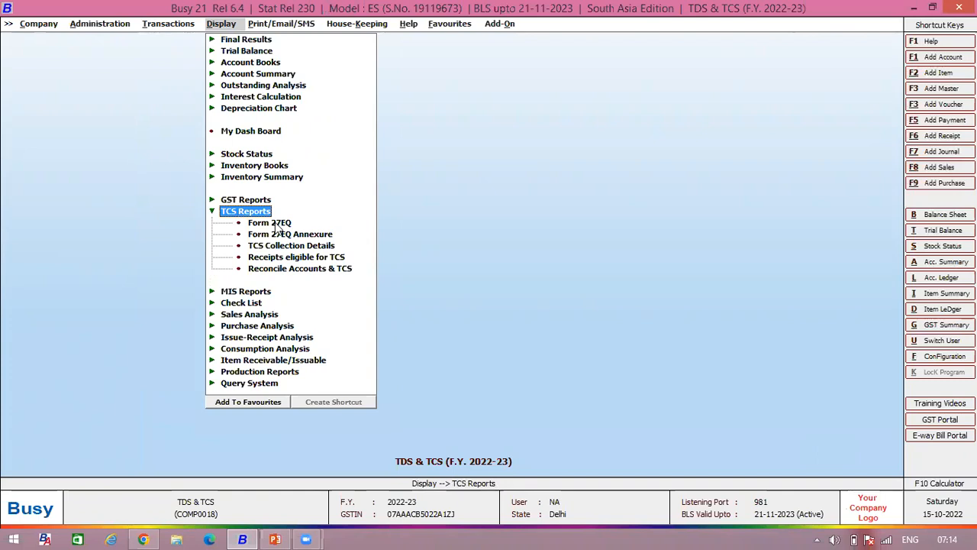
double_click(272, 223)
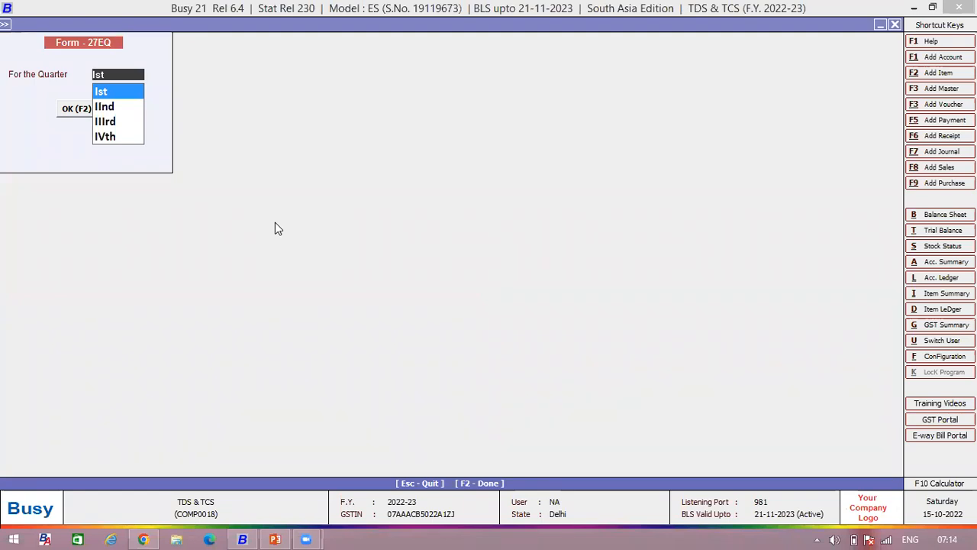
key("Return")
key("Return")
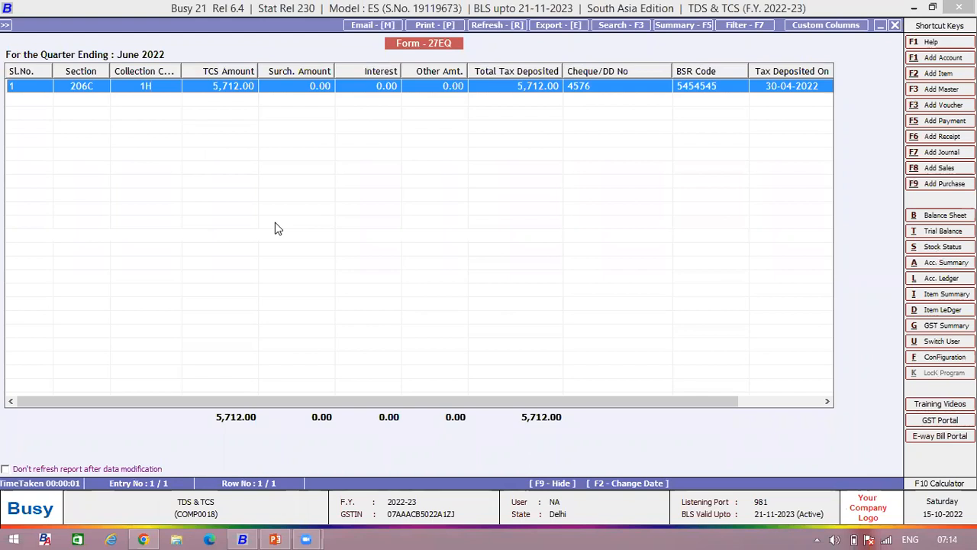
key("Escape")
key("Escape")
- View the Form 27EQ Annexure for quarter Ist to check the party-wise TCS break-up, and close it
key("Down")
left_click(275, 222)
key("Return")
key("Return")
key("Return")
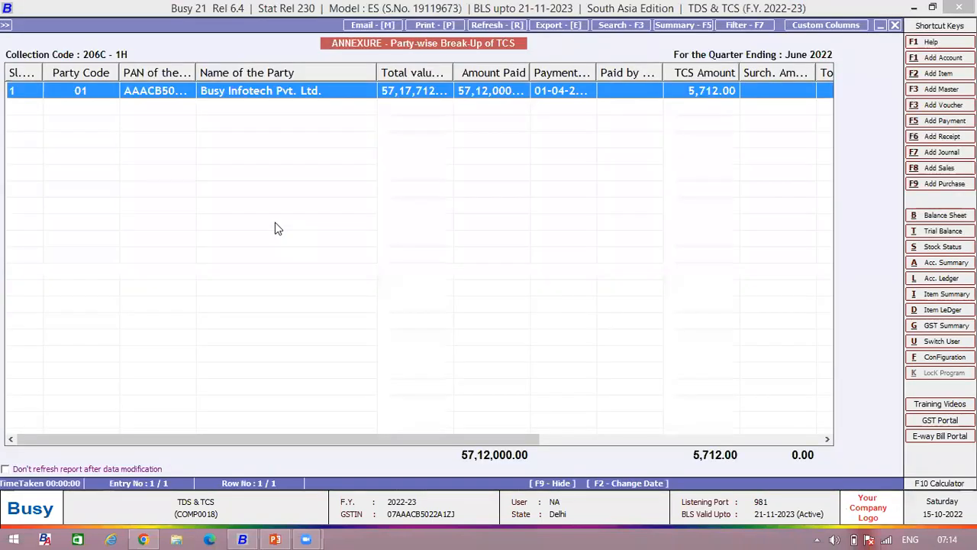
key("Escape")
key("Escape")
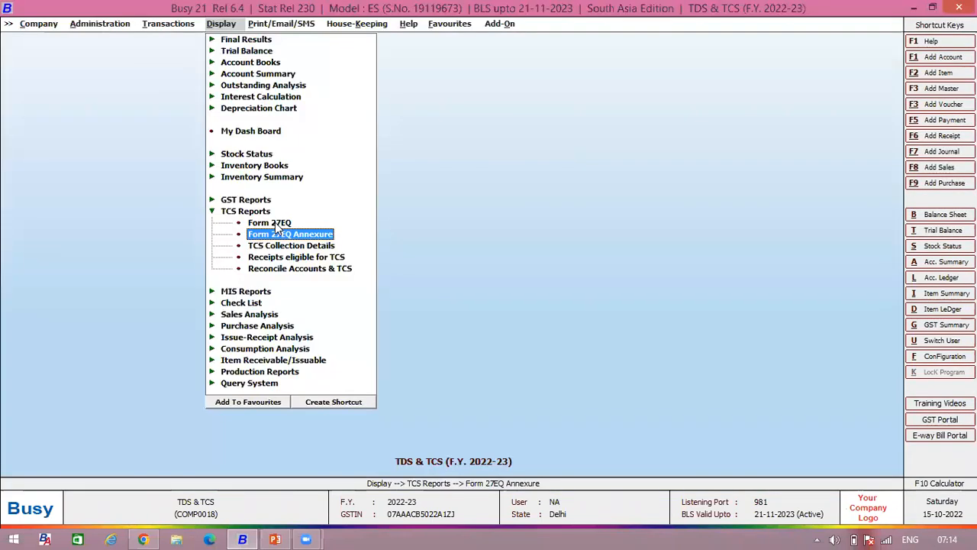
- Generate the TCS collection details for all references from 01-04-2022 to 30-05-2022, with accounts shown by name
key("Down")
key("Return")
key("Return")
key("Return")
type("01-04")
key("Return")
key("F2")
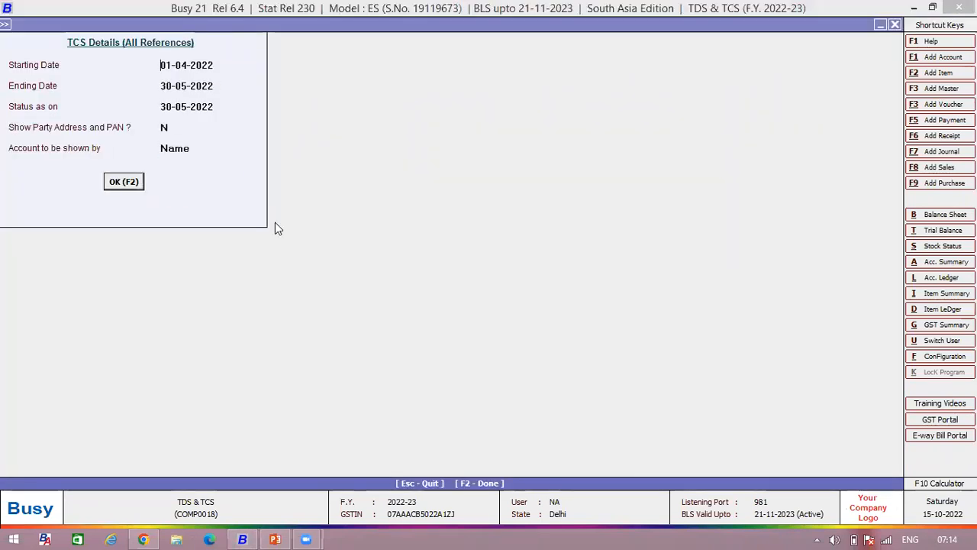
- Examine the party, payment, TCS collected, tax deposited, challan, cheque and bank columns of the TCS details, and close the report
key("Right")
key("Right")
key("Right")
key("Right")
key("Right")
key("Right")
key("Right")
key("Right")
key("Right")
key("Right")
key("Right")
key("Right")
key("Right")
key("Right")
key("Right")
key("Right")
key("Right")
key("Right")
key("Right")
key("Right")
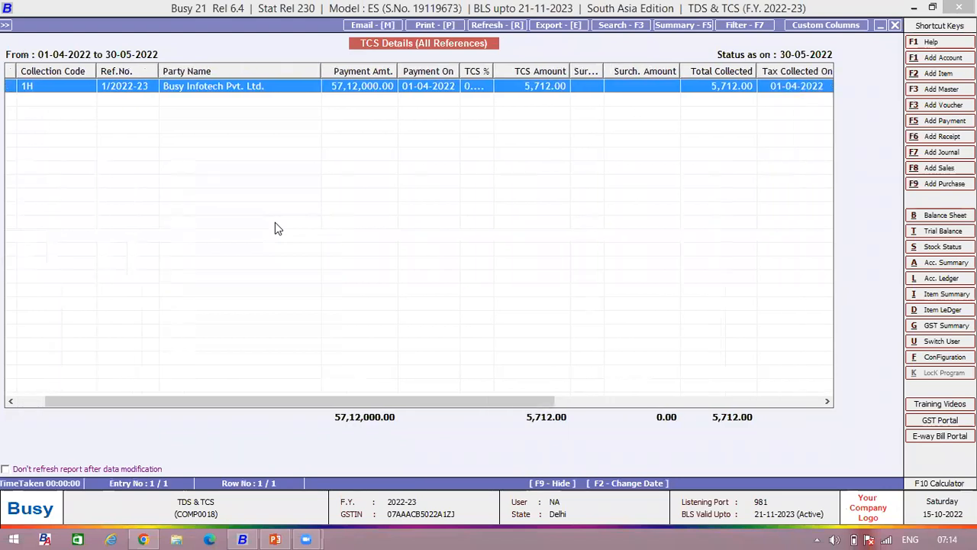
key("Right")
key("Right")
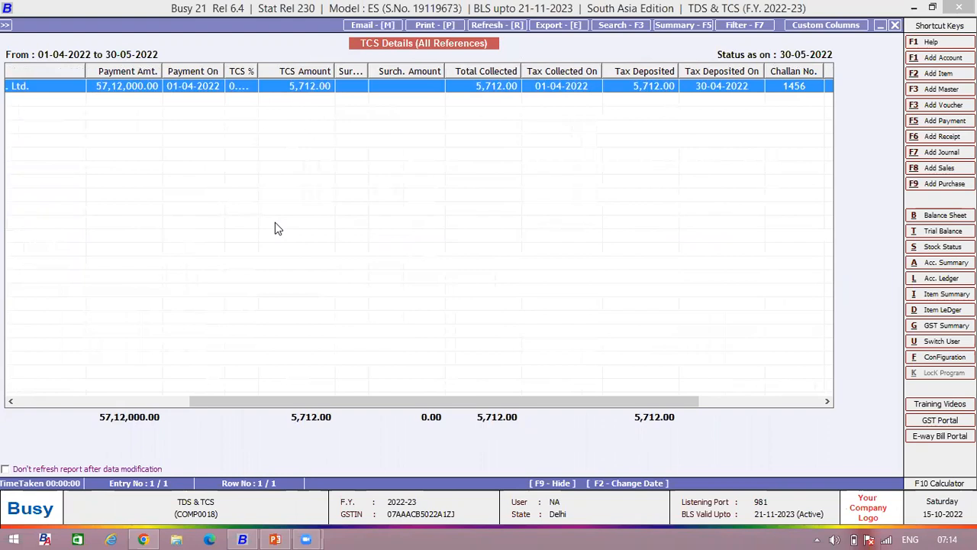
left_click_drag(344, 402, 554, 418)
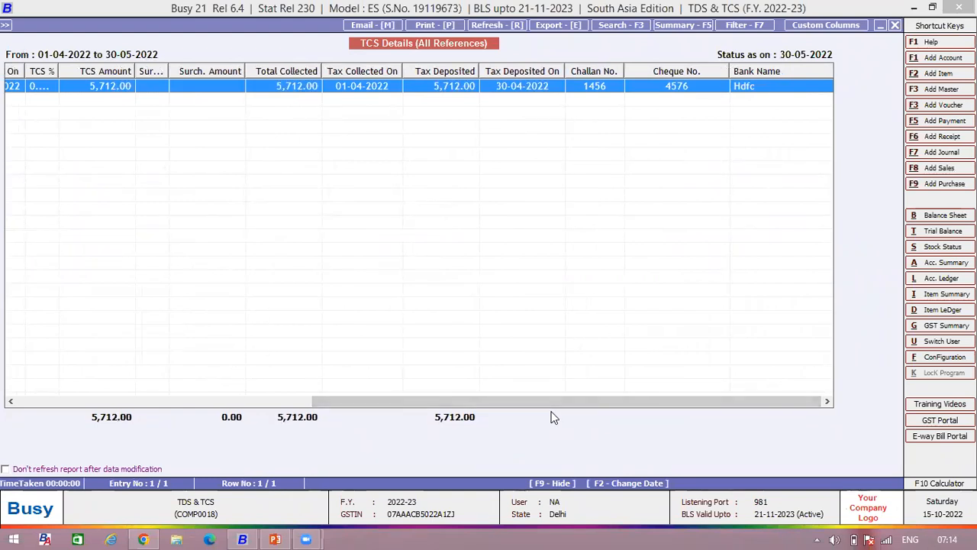
key("Left")
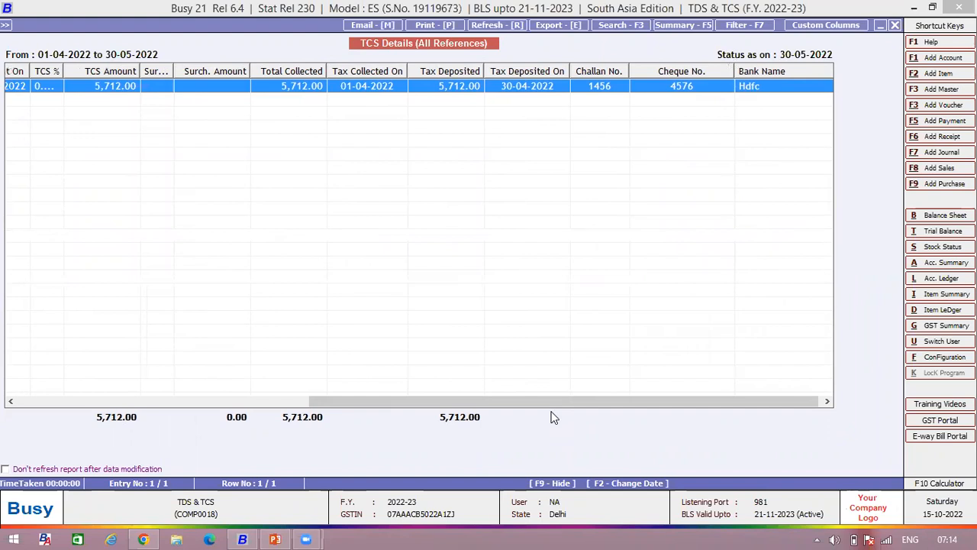
key("Left")
key("Left")
key("Left")
key("Left")
key("Left")
key("Left")
key("Left")
key("Left")
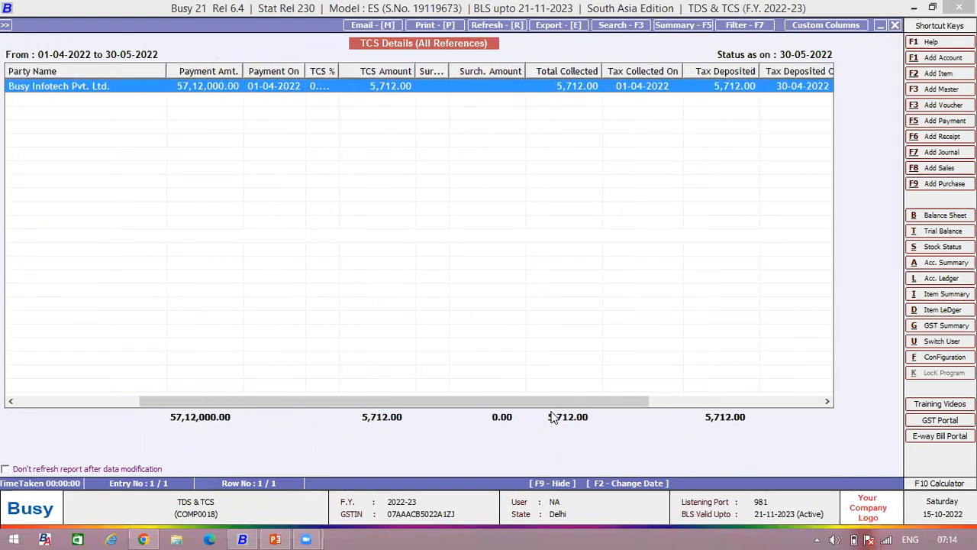
key("Left")
key("Left")
key("Left")
key("Left")
key("Left")
key("Left")
key("Left")
key("Left")
key("Right")
key("Right")
key("Right")
key("Right")
key("Right")
key("Right")
key("Right")
key("Right")
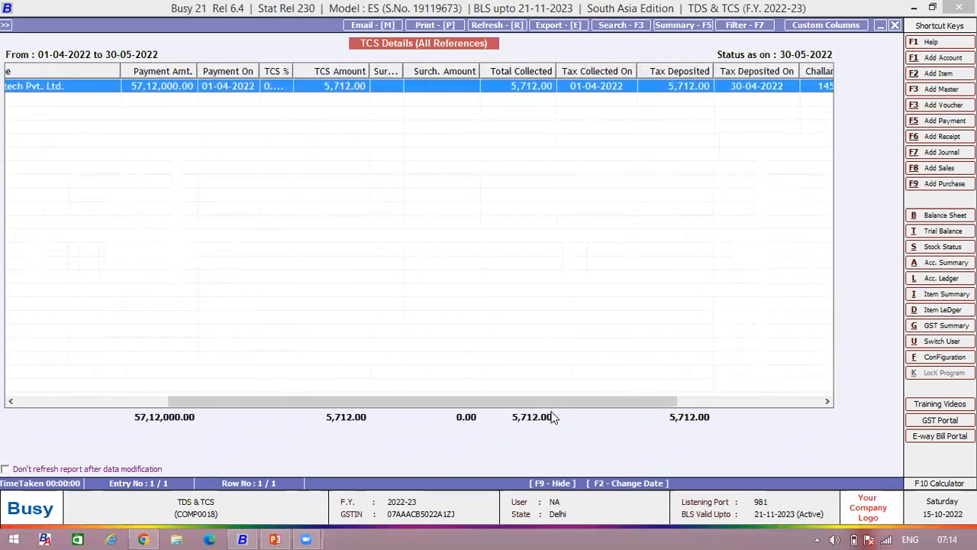
key("Right")
key("Right")
key("Right")
key("Escape")
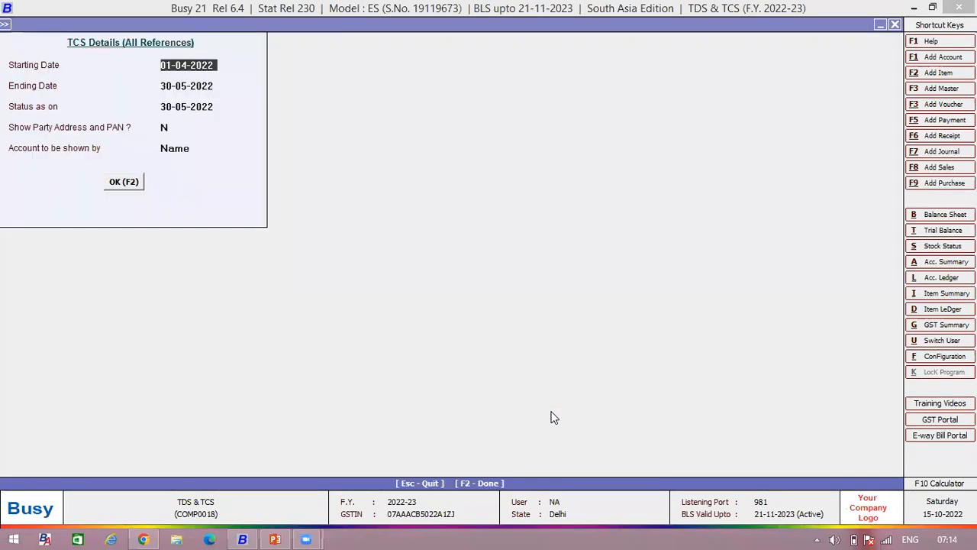
key("Escape")
key("Return")
key("Escape")
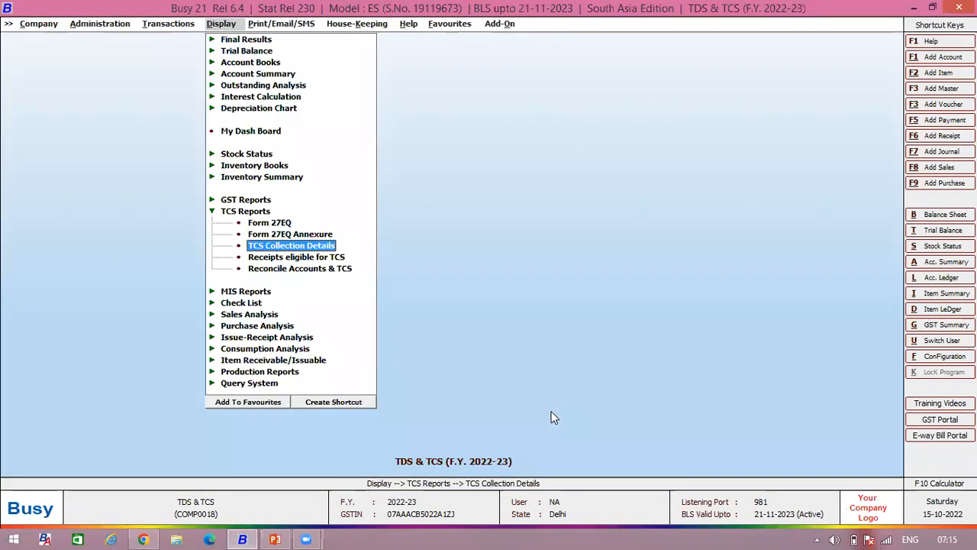
- View the Receipts eligible for TCS report for 1-4-2022 to 30-5-2022, comparing eligible receipts with TCS collectible and collected, and close it
key("Right")
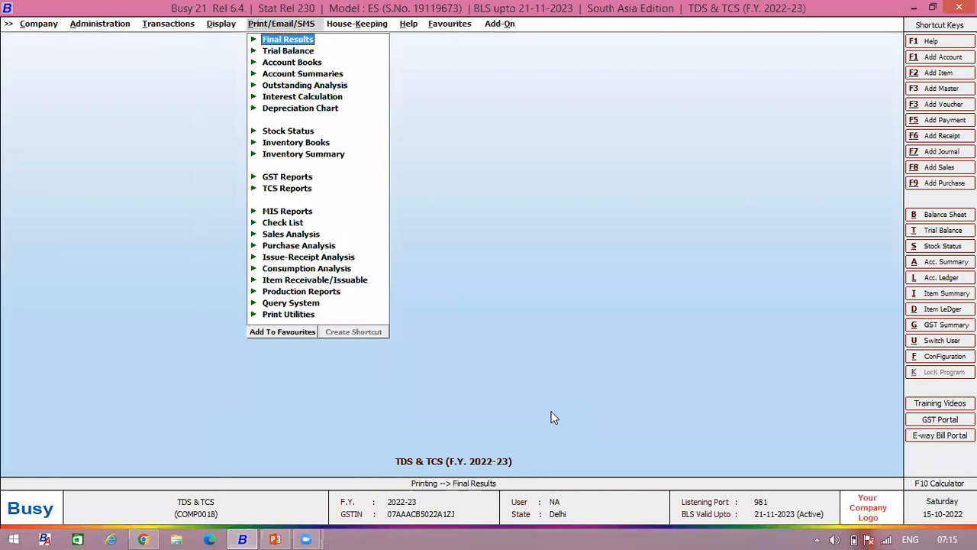
key("Left")
key("Down")
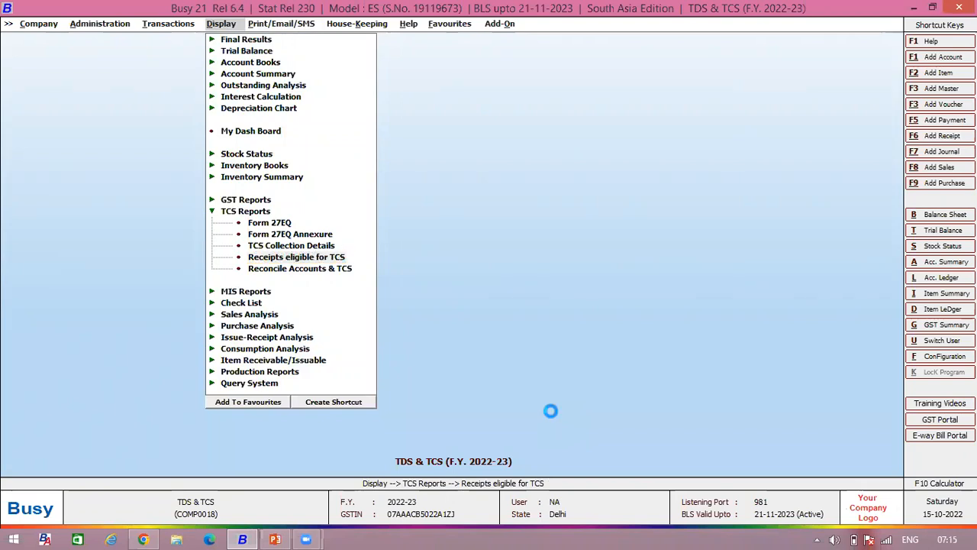
key("Return")
key("Return")
key("Return")
key("Return")
key("Return")
key("Return")
key("Return")
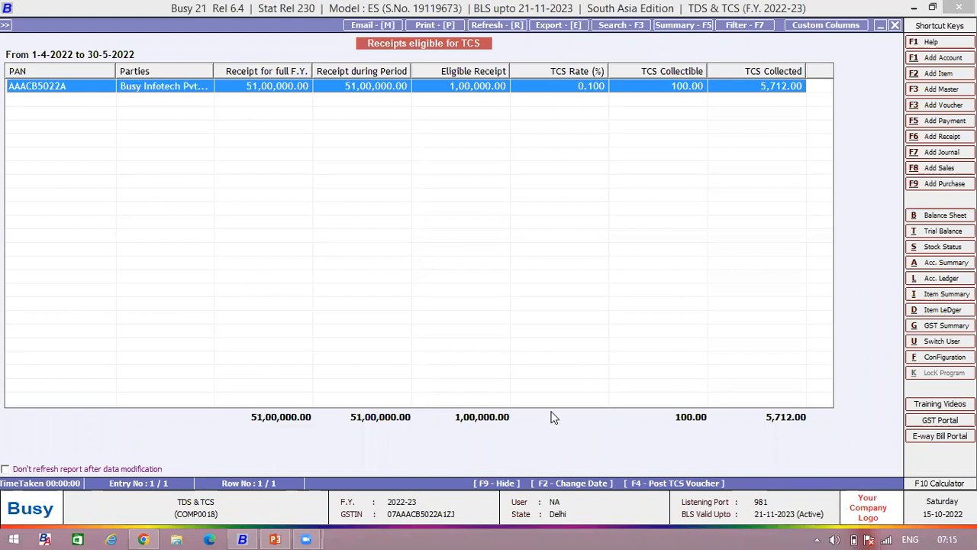
key("Escape")
key("Escape")
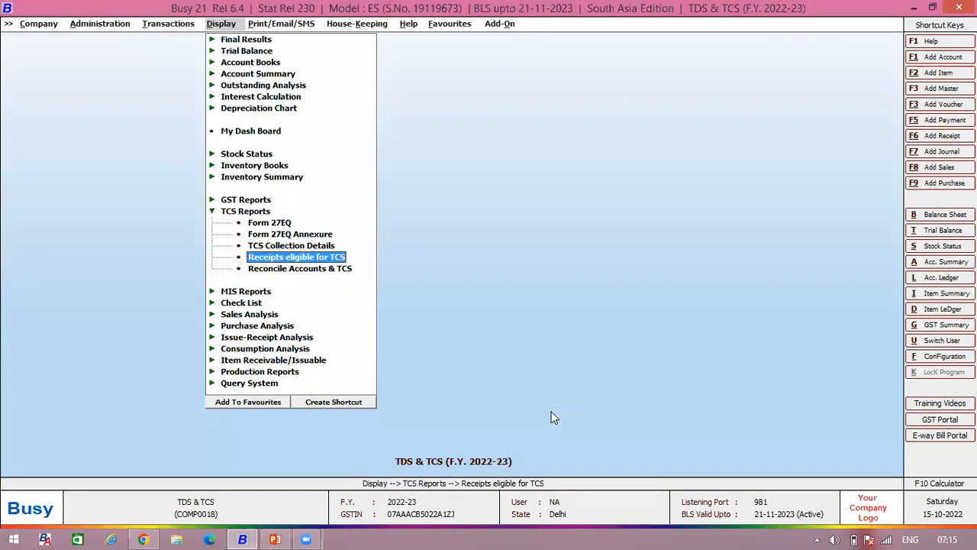
- Open the date options for reconciling accounts and TCS for Sales/Sales Return, and leave without running the report
key("Down")
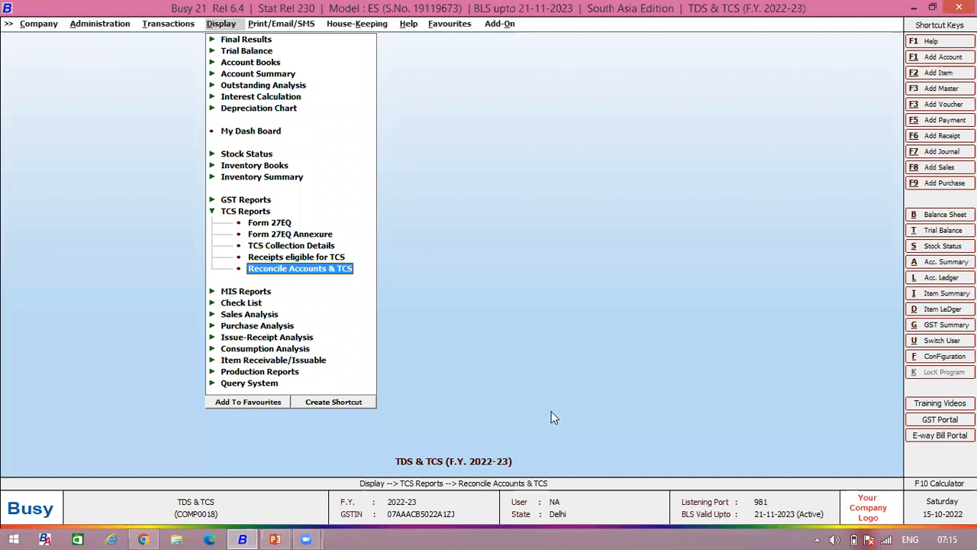
key("Return")
key("Return")
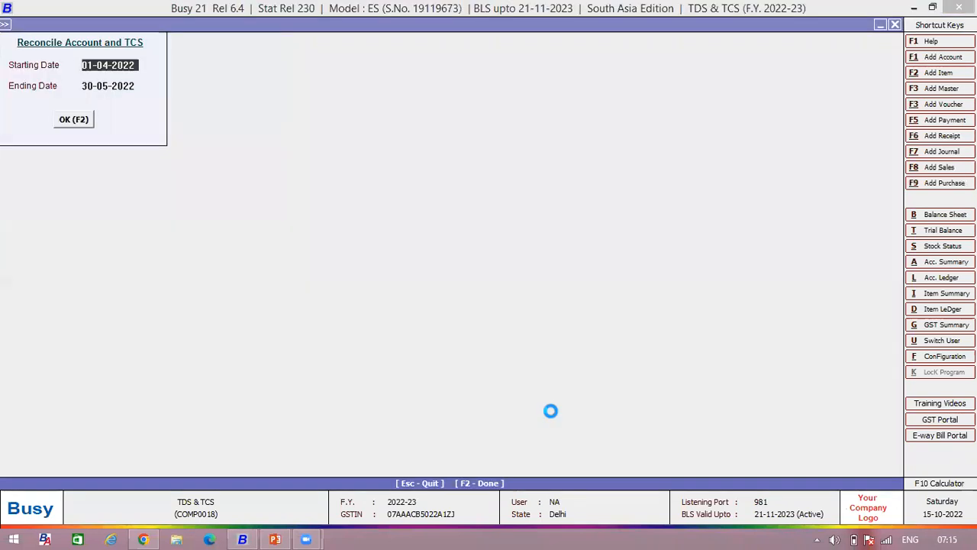
key("Escape")
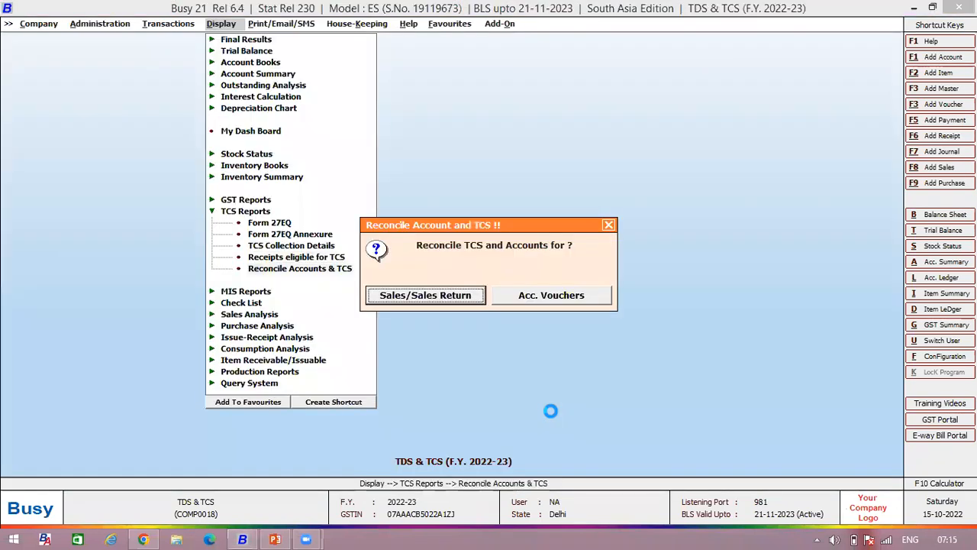
key("Escape")
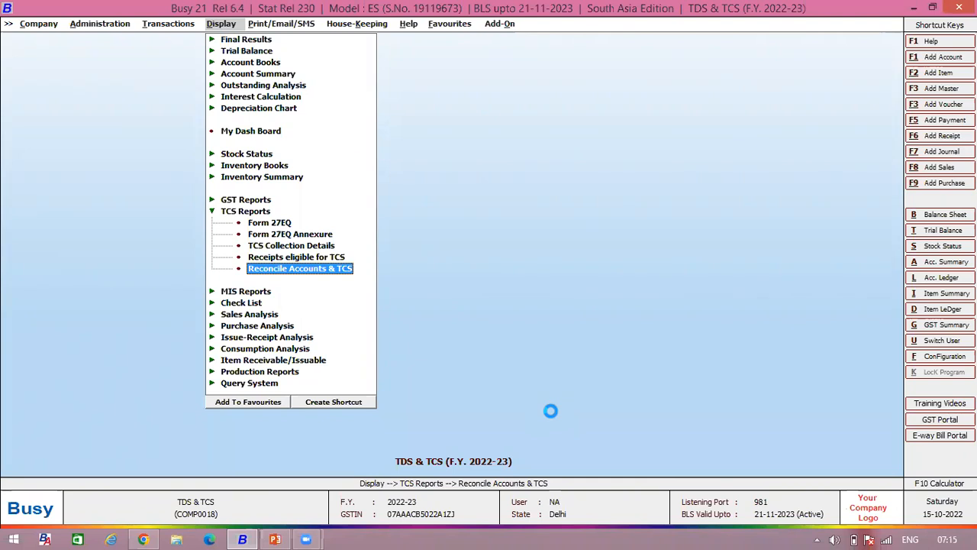
- Open the eTCS Return print options from the TCS reports
key("Right")
key("Down")
key("Down")
key("Down")
key("Down")
key("Down")
key("Down")
key("Down")
key("Down")
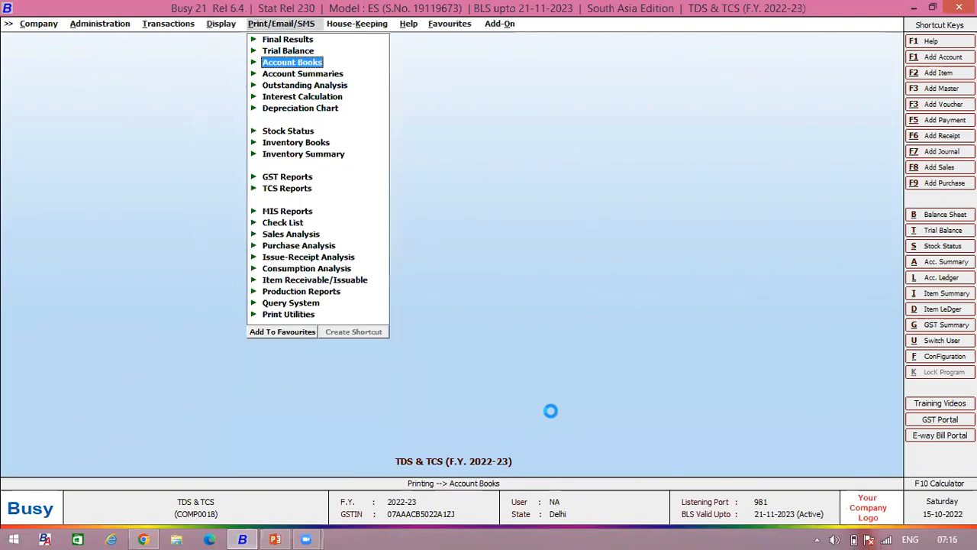
key("Down")
key("Down")
key("Down")
key("Down")
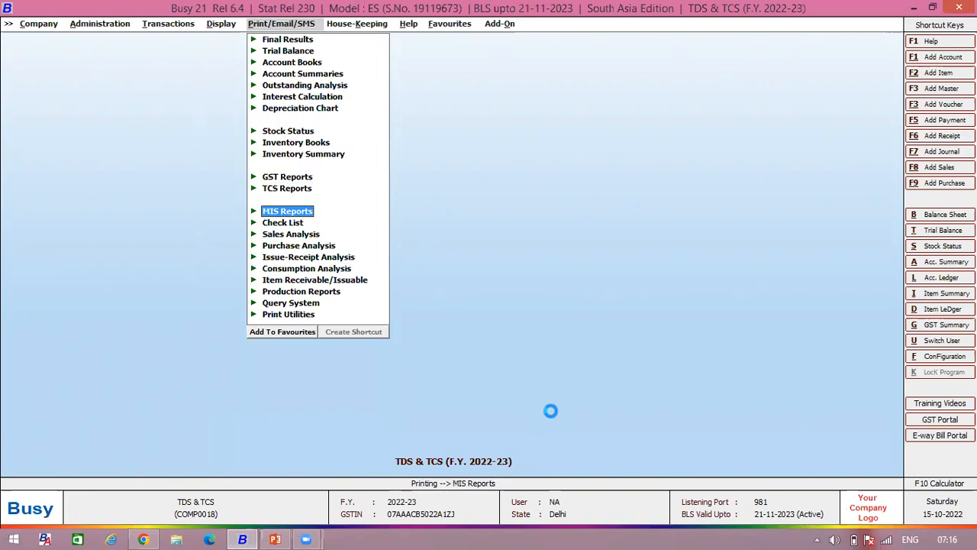
key("Up")
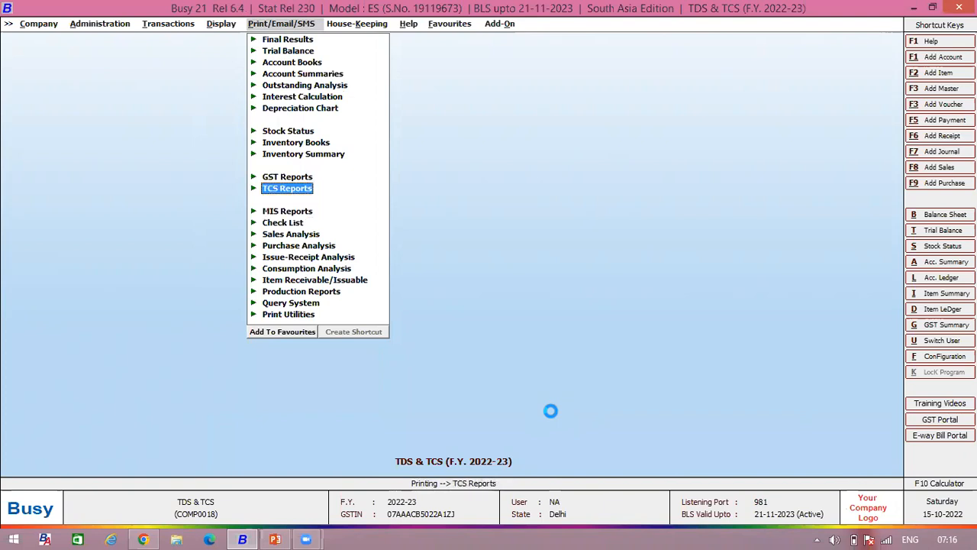
key("Return")
key("Down")
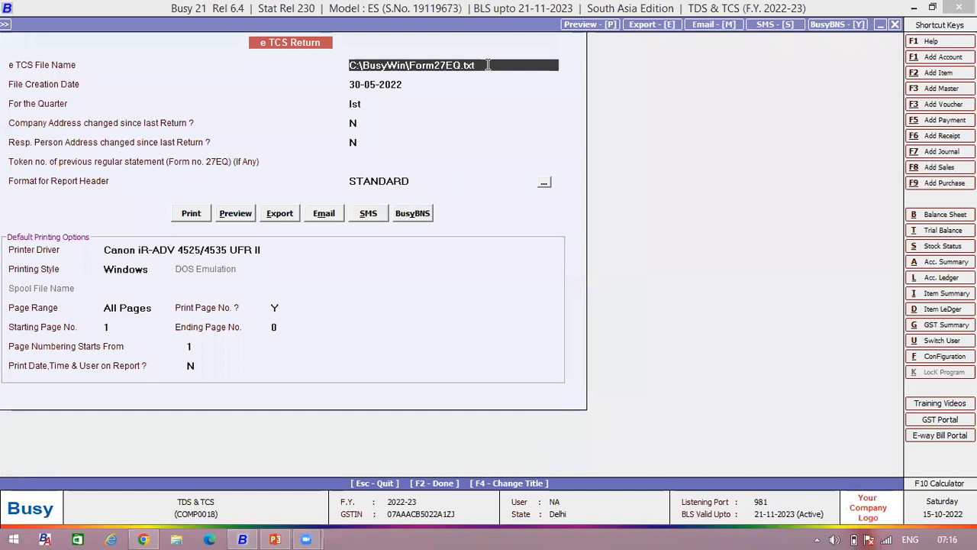
- Check the file name and path set for the e TCS return, and close the options without generating the file
left_click_drag(487, 65, 405, 66)
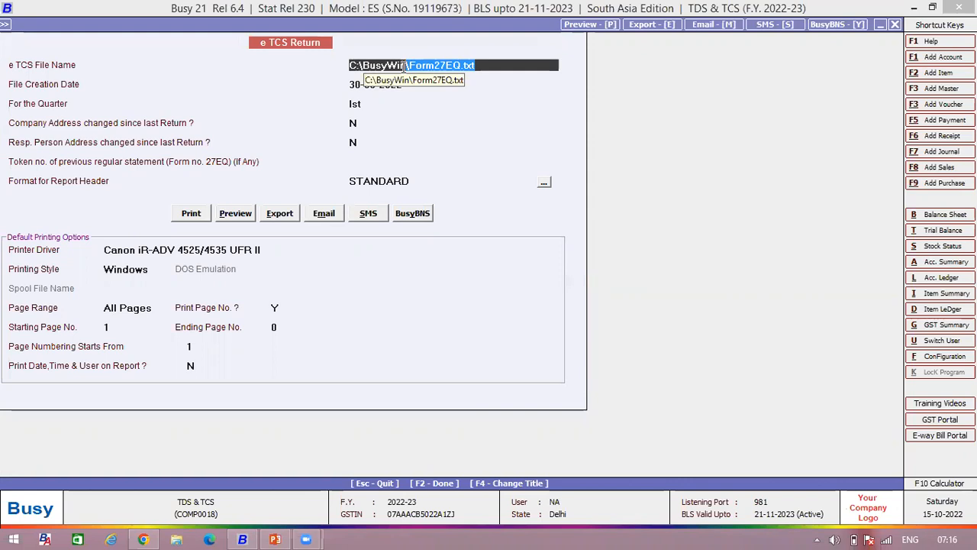
key("Escape")
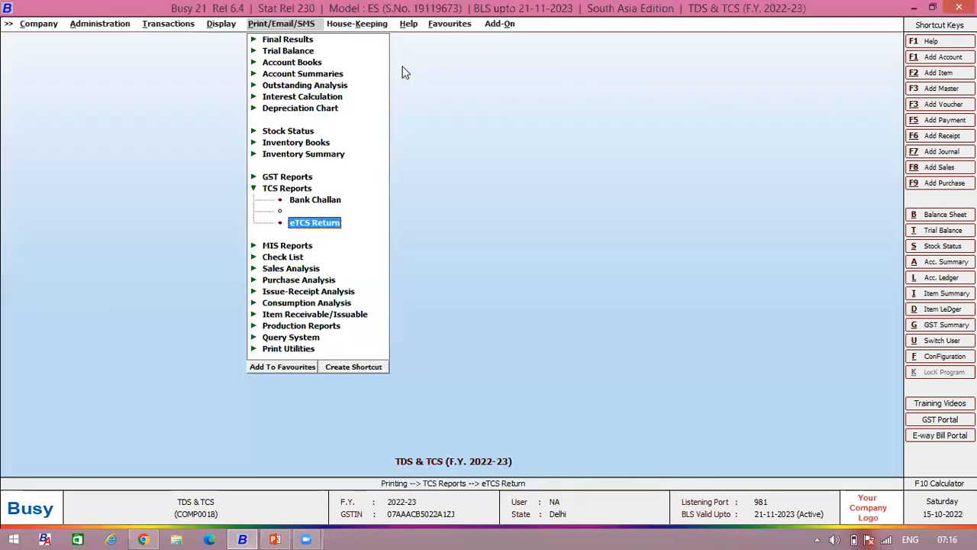
key("Left")
key("Escape")
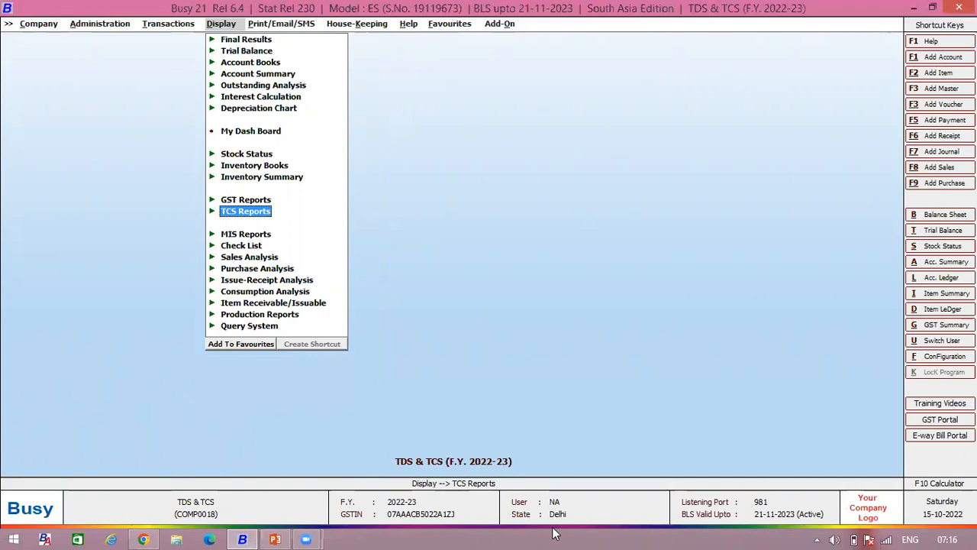
- Switch to the TDS-TCS Management in Busy presentation in PowerPoint, start its slide show and advance to the References slide
left_click(276, 539)
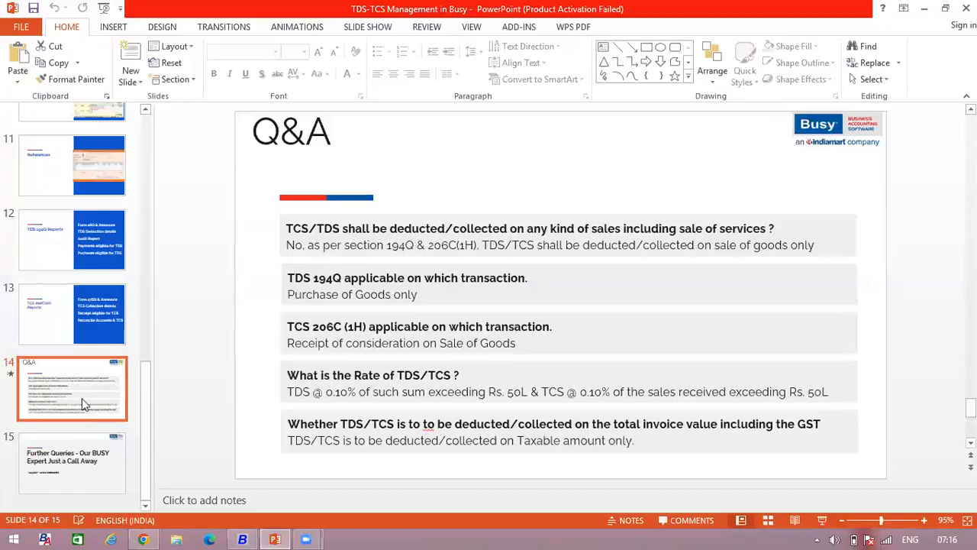
key("F5")
key("Right")
key("Right")
key("Right")
key("Right")
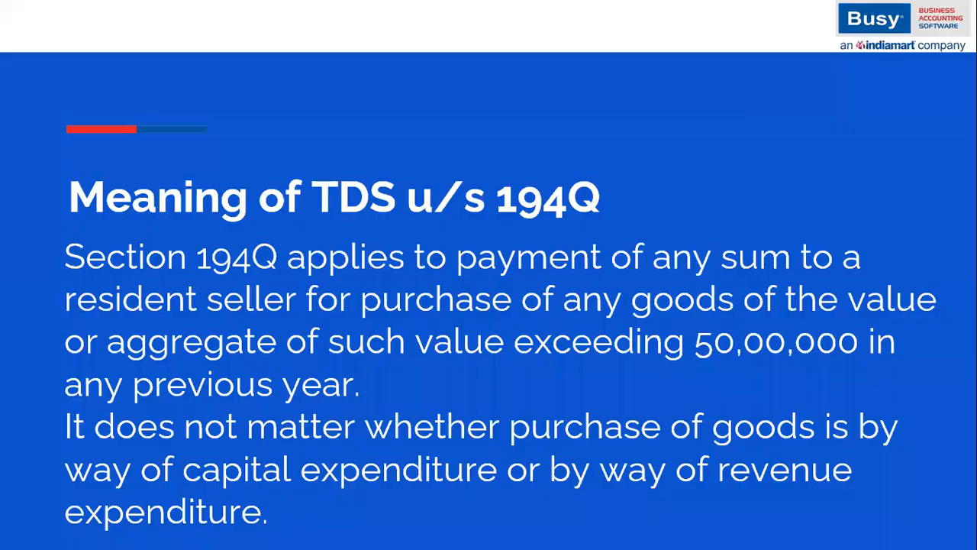
key("Right")
key("Right")
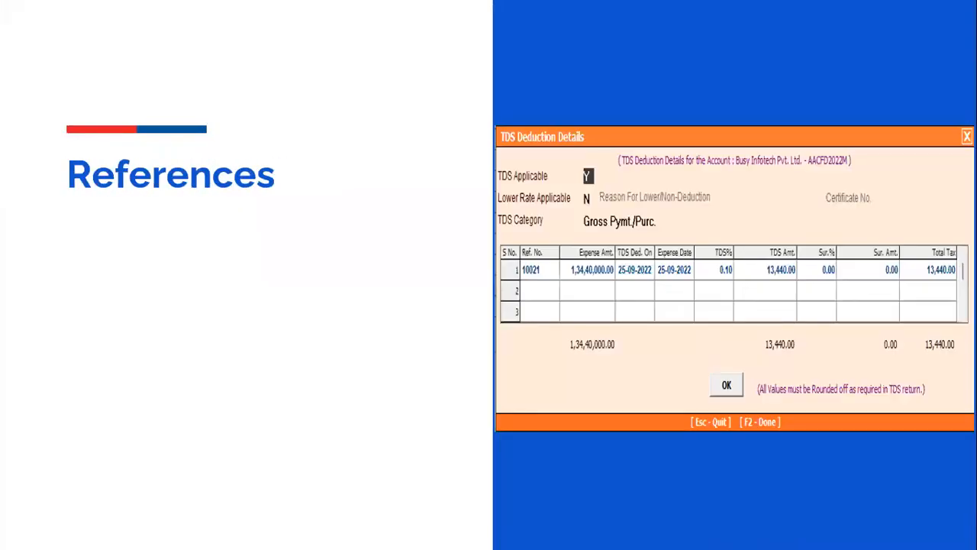